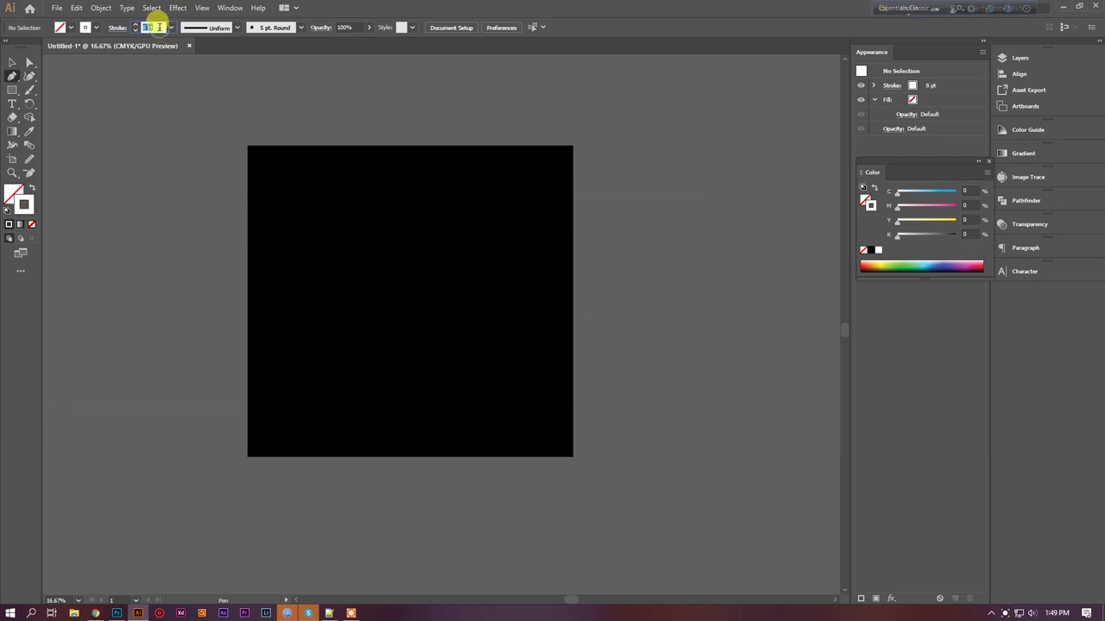
Draw a white 8 pt S-shaped wave across the black artboard with the Pen tool, extending past both sides
click(11, 63)
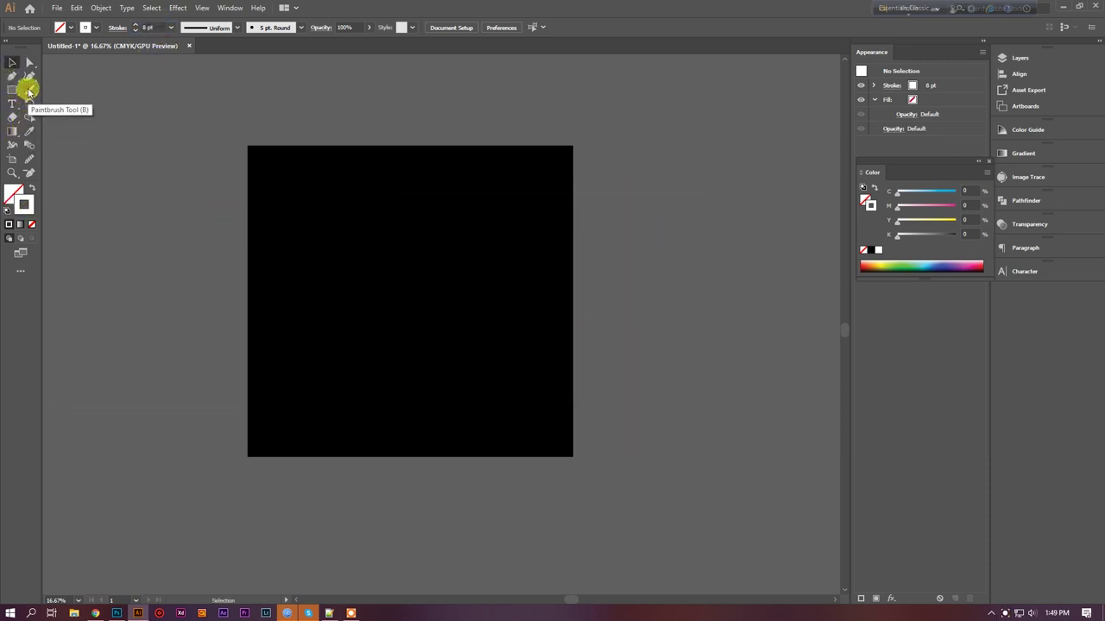
click(12, 75)
click(194, 395)
drag(320, 269, 599, 389)
key(ctrl+z)
drag(645, 213, 770, 367)
click(12, 62)
click(110, 103)
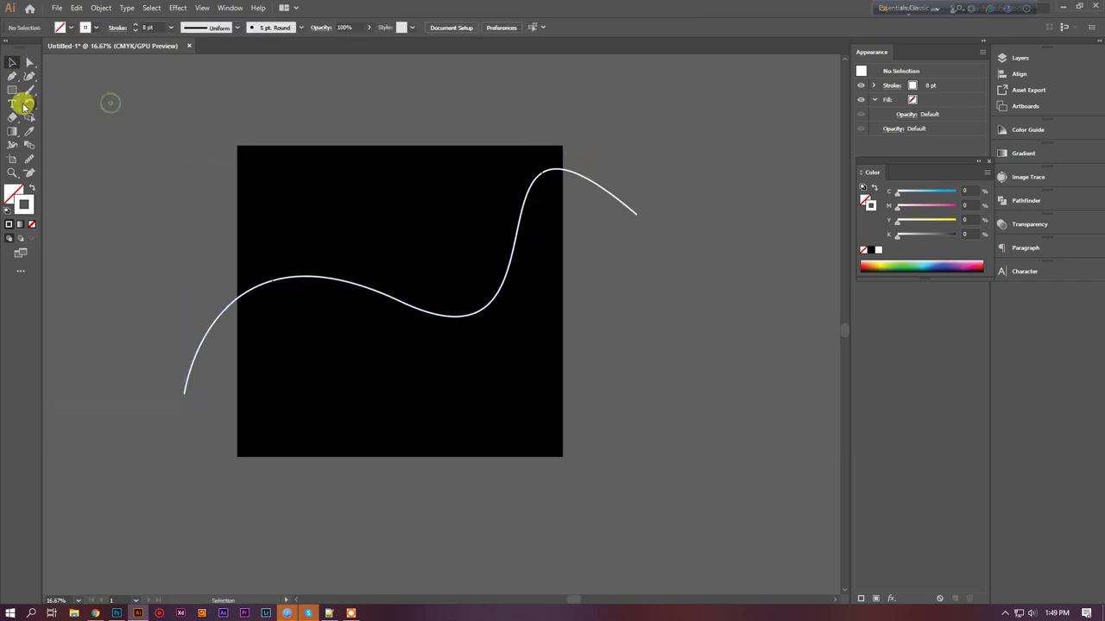
Draw a second white wavy path crossing the first, starting near the artboard's upper left and ending beyond its right edge
click(220, 183)
drag(345, 231, 396, 334)
drag(535, 380, 670, 311)
drag(730, 279, 811, 374)
click(12, 62)
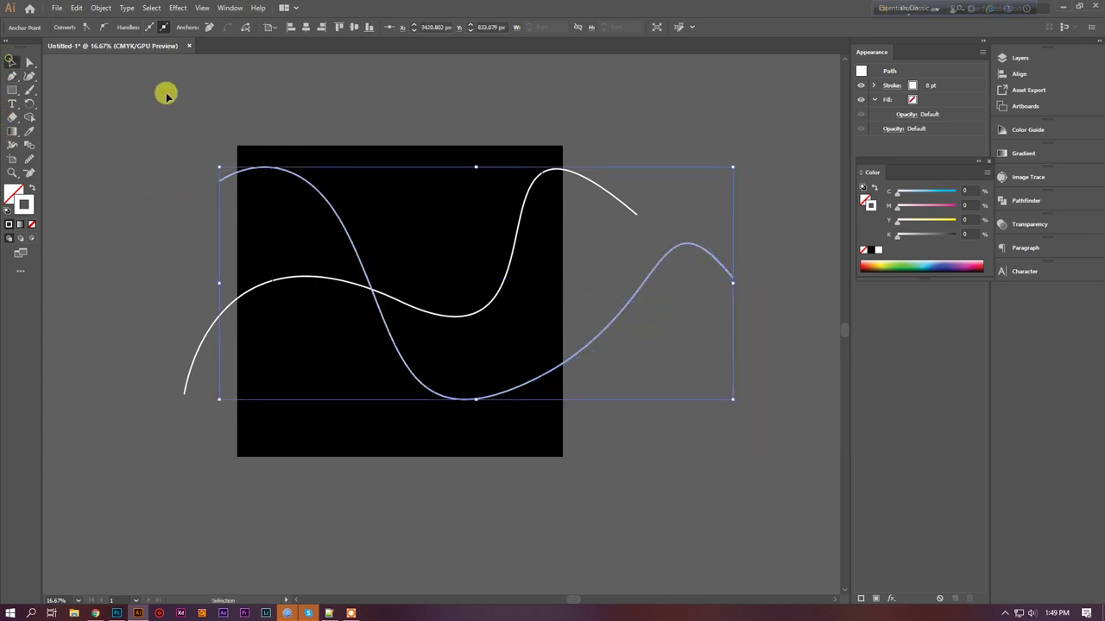
click(176, 94)
Set the second wavy path's opacity to 18%
click(363, 248)
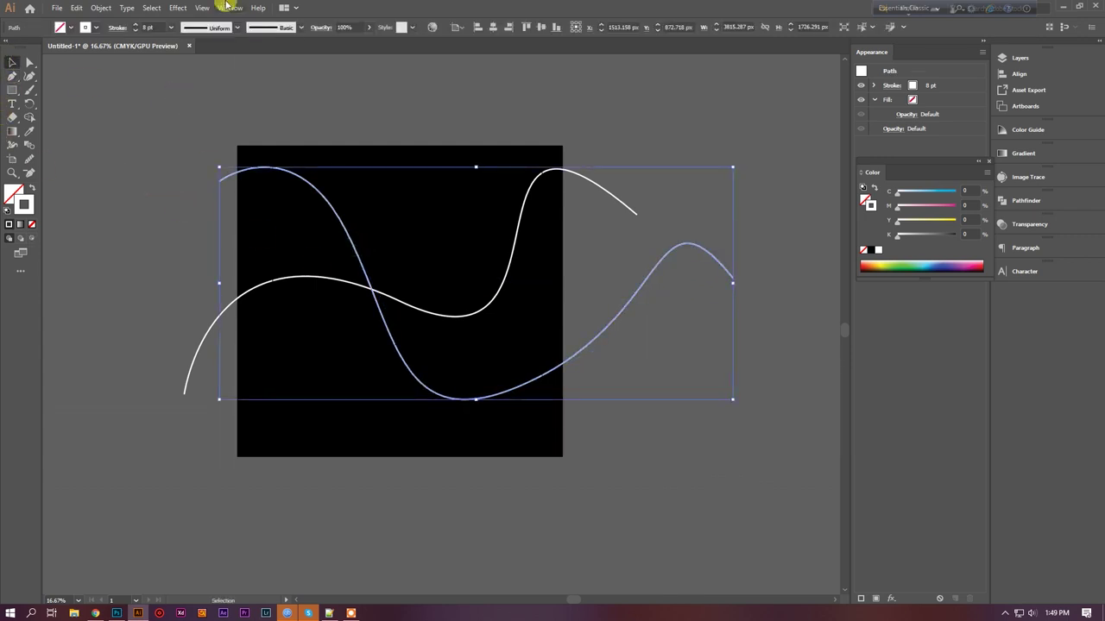
click(367, 31)
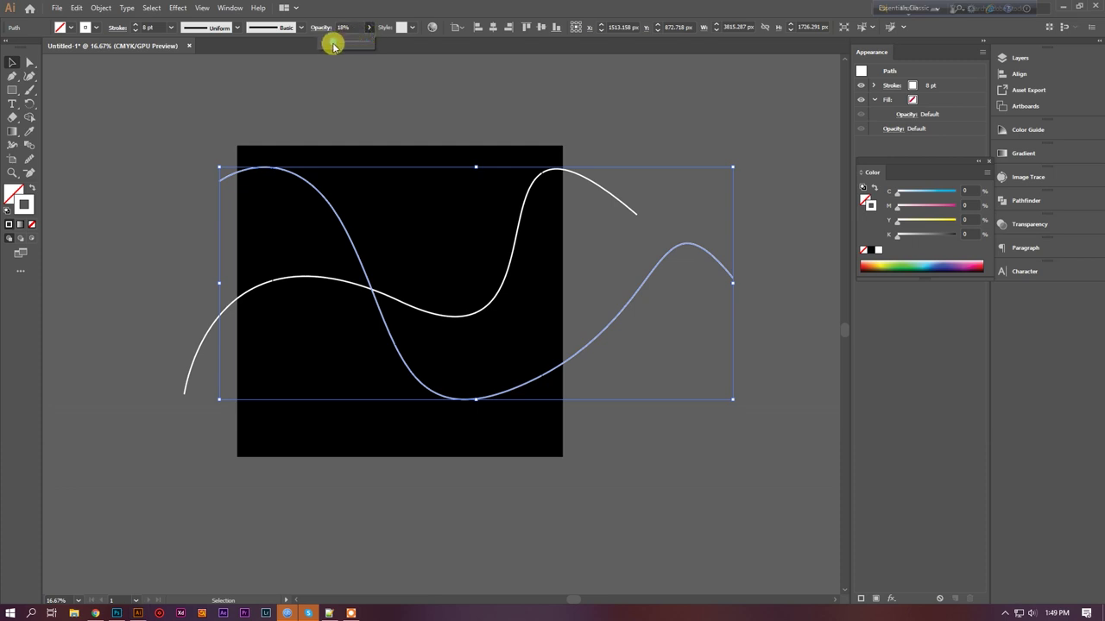
click(163, 104)
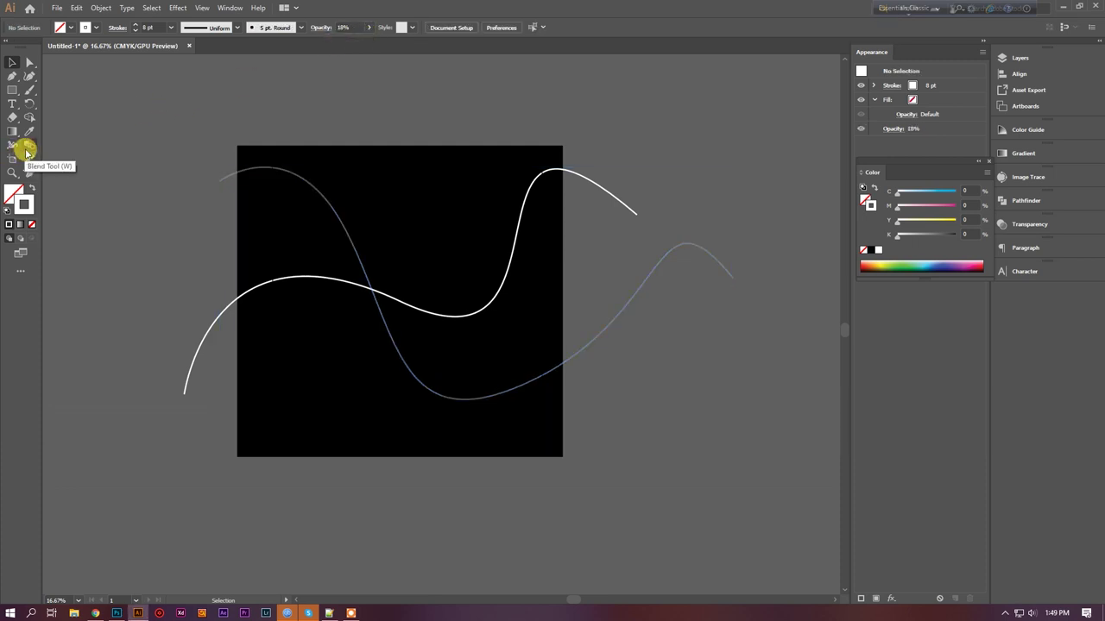
Blend the two wavy paths using Specified Steps with 30 steps
double_click(29, 148)
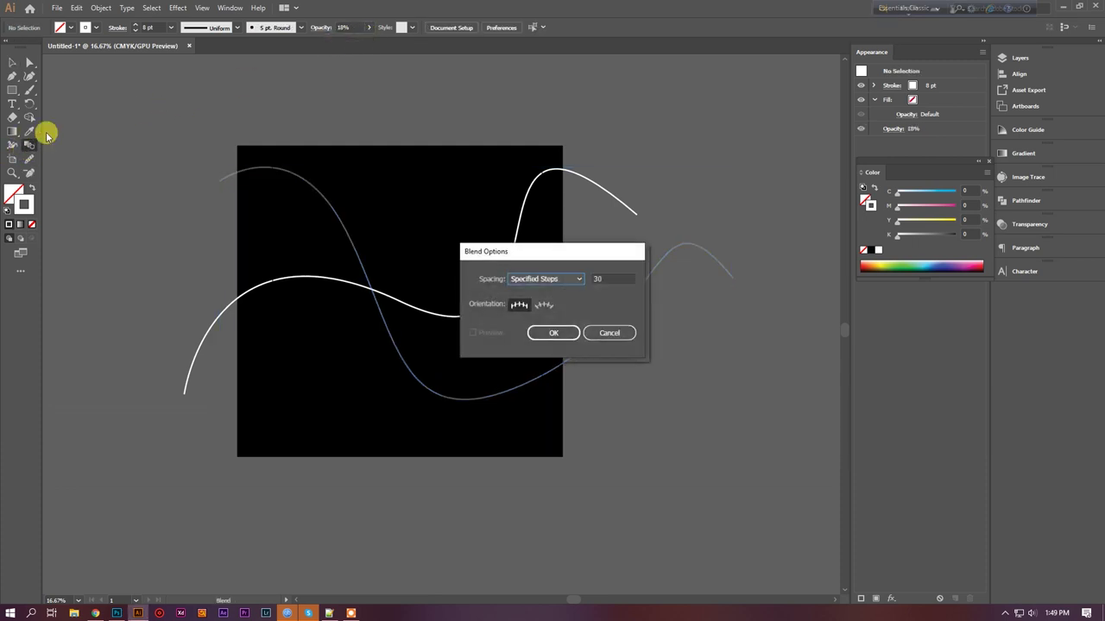
click(618, 335)
drag(198, 115, 464, 406)
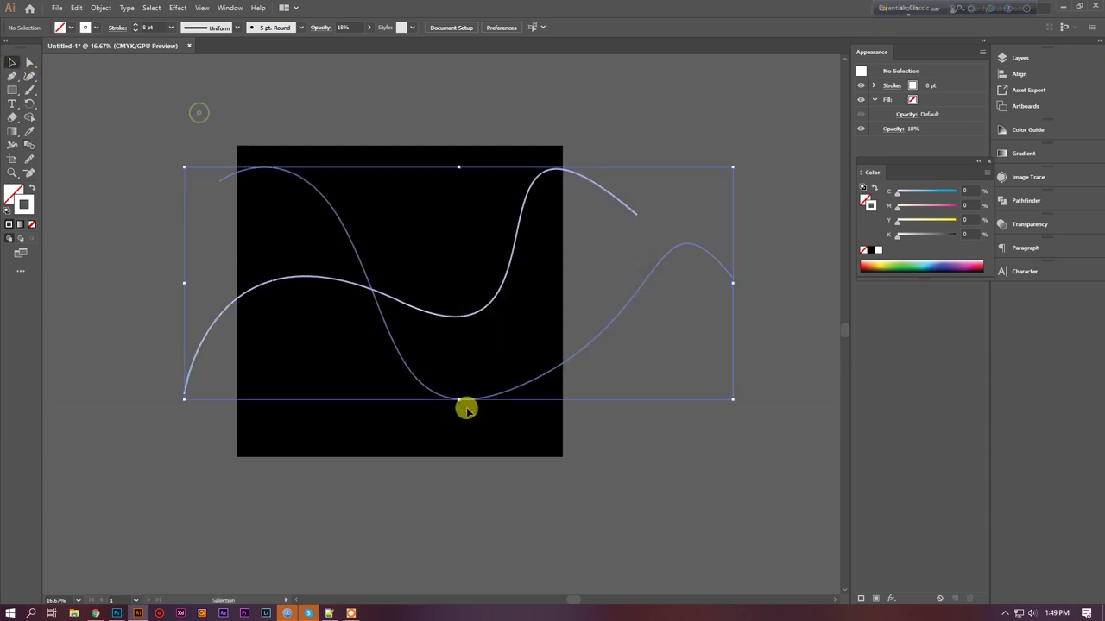
double_click(30, 147)
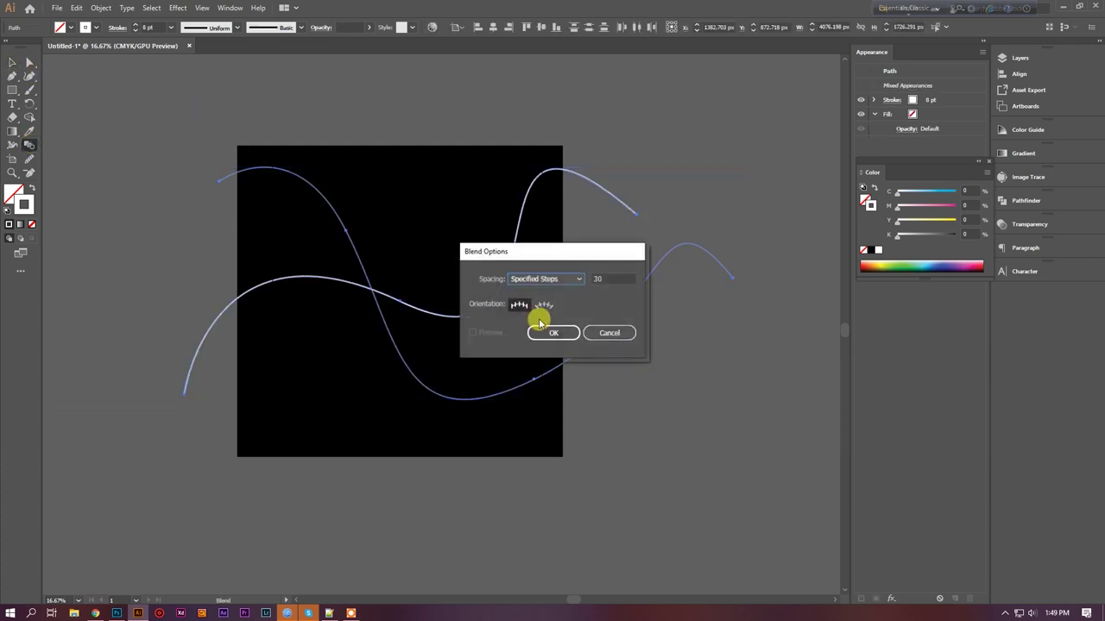
double_click(609, 279)
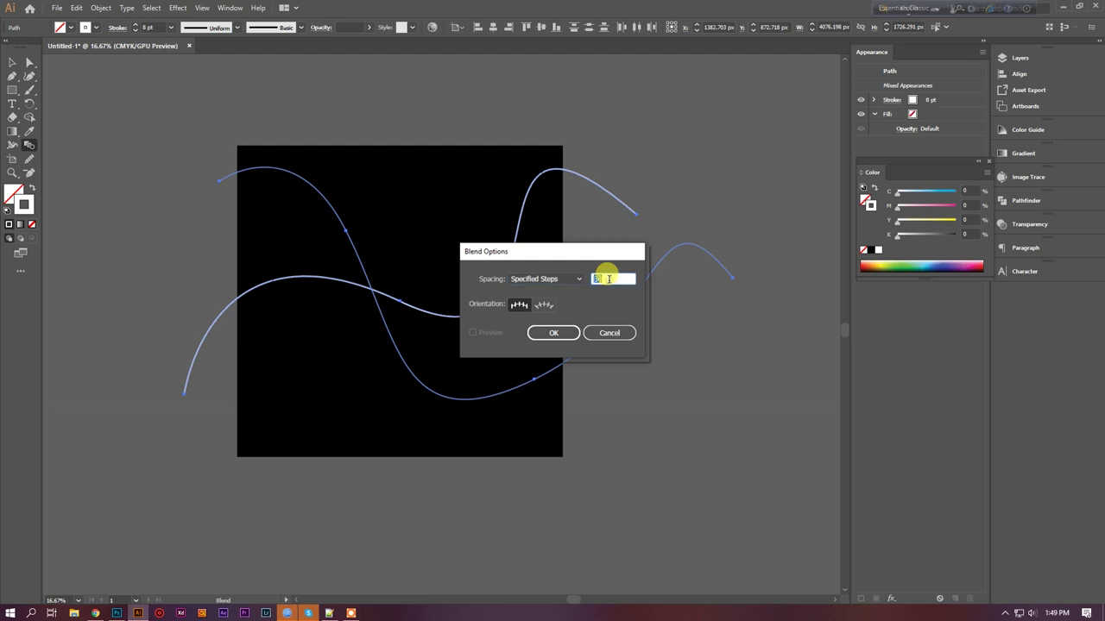
click(553, 281)
click(539, 302)
click(605, 275)
click(564, 335)
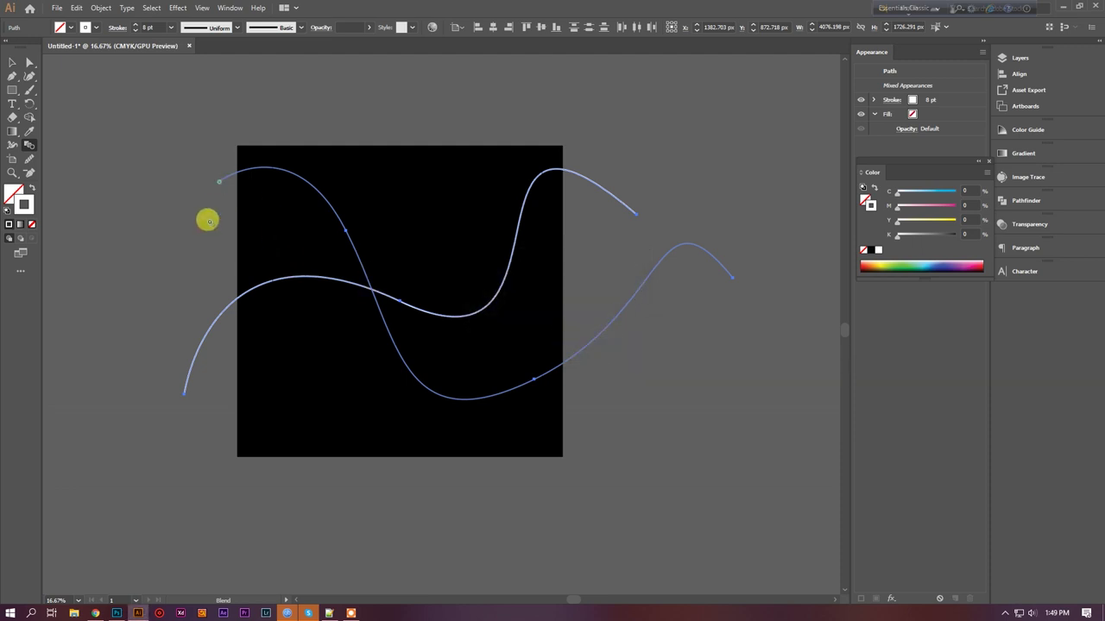
click(181, 393)
click(12, 62)
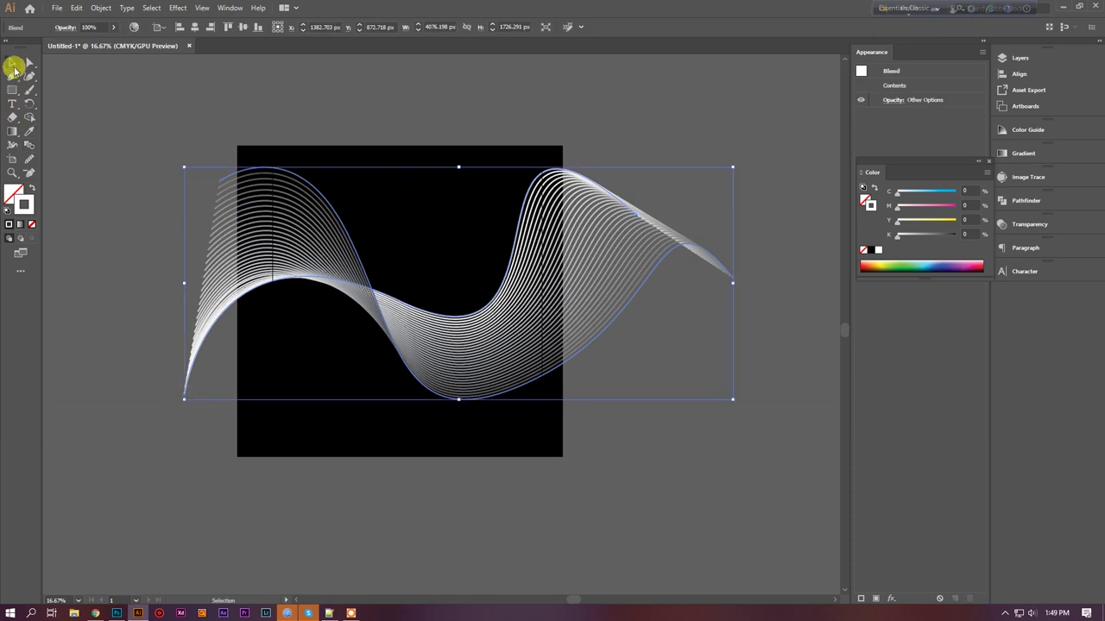
Switch to Photoshop and paste the copied wave blend into watch.psd as a vector smart object about 9.53 in wide
click(261, 222)
click(326, 262)
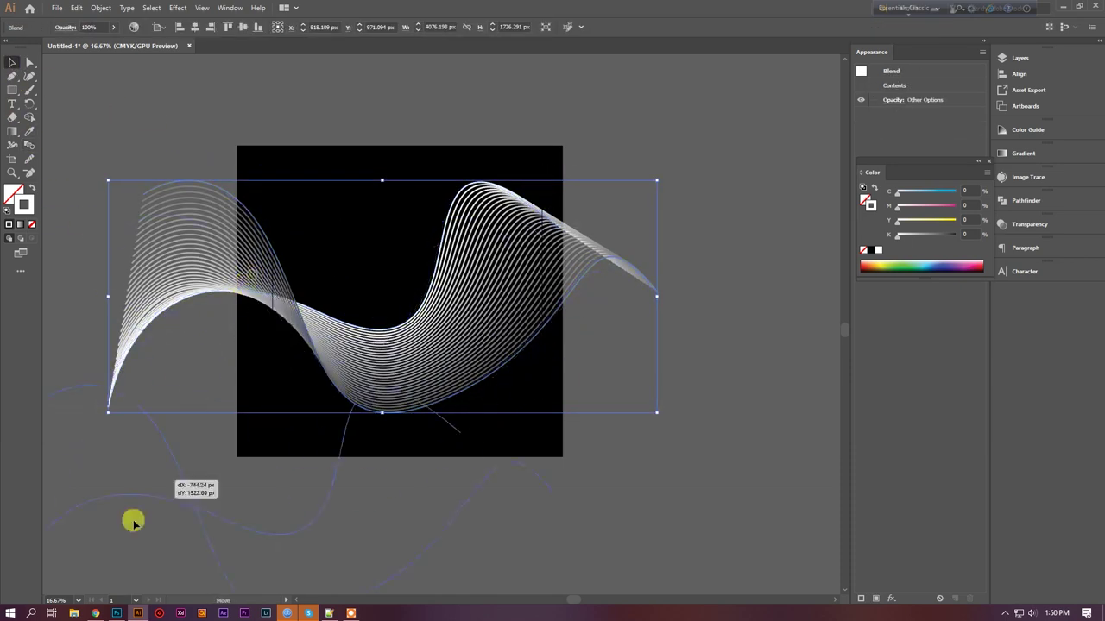
click(114, 613)
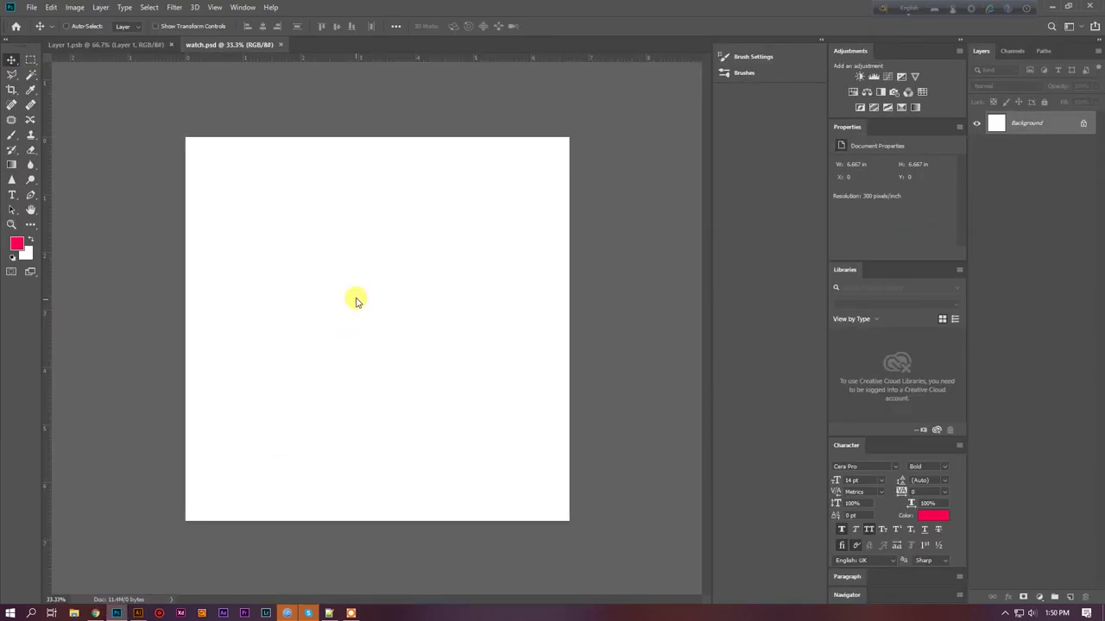
key(ctrl+v)
drag(566, 404, 644, 441)
key(Return)
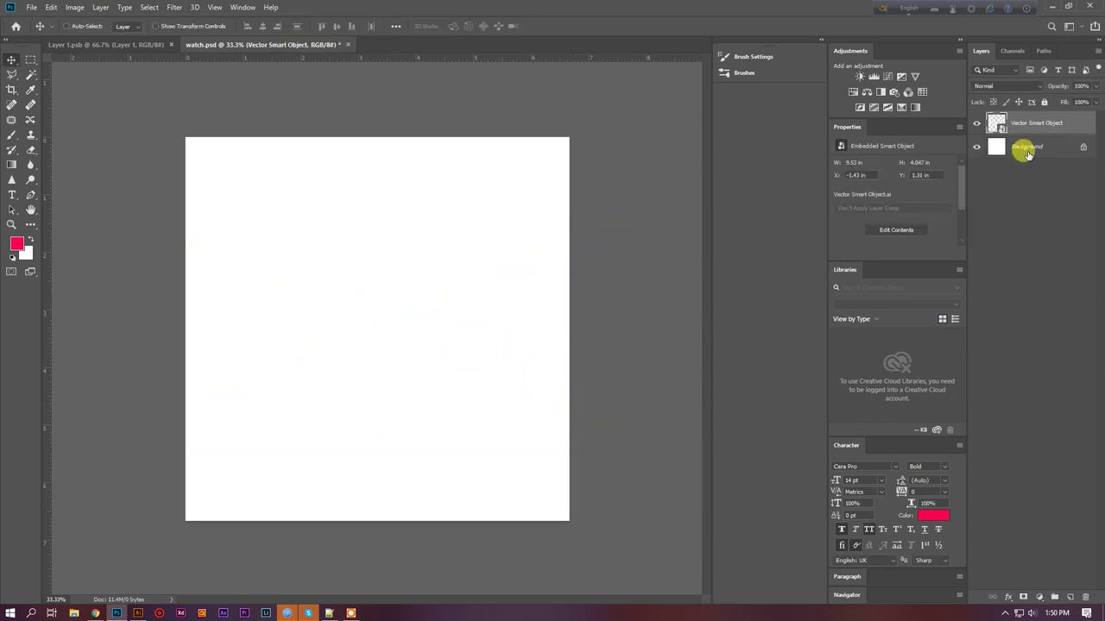
Draw a red rounded rectangle of 1392 × 2288 px with 10 px corners beneath the wave lines, covering the canvas's right part
click(1024, 147)
click(34, 225)
drag(359, 107, 625, 544)
click(11, 63)
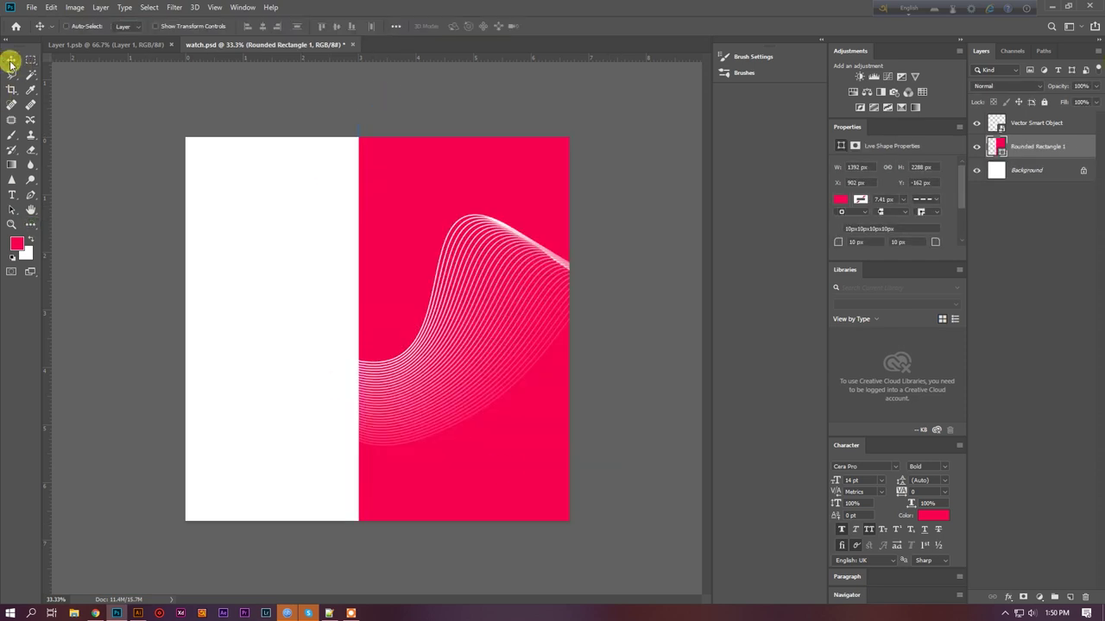
drag(359, 228, 386, 248)
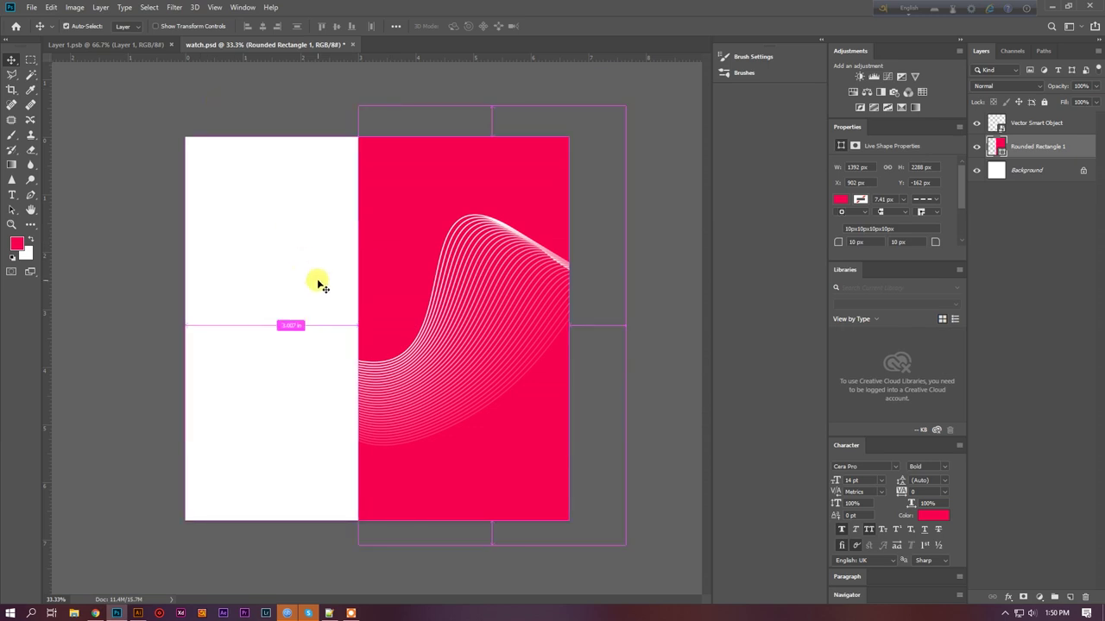
key(ctrl+t)
key(Return)
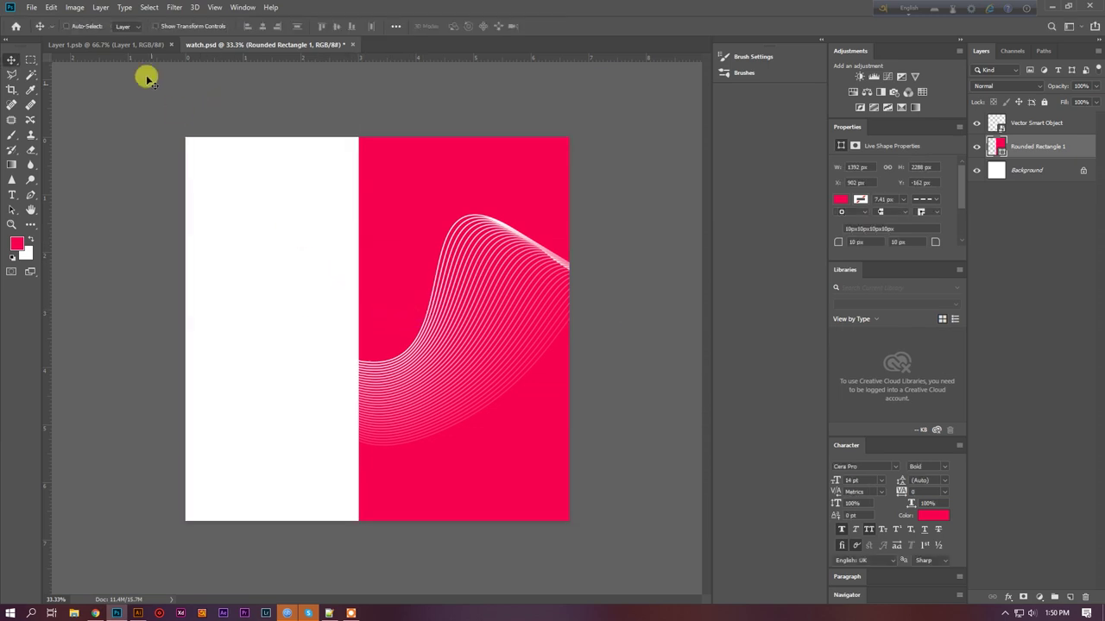
Bring the smartwatch from Layer 1.psb into watch.psd, placing its layer above the wave lines and the watch near the canvas centre
click(143, 47)
drag(265, 247, 341, 271)
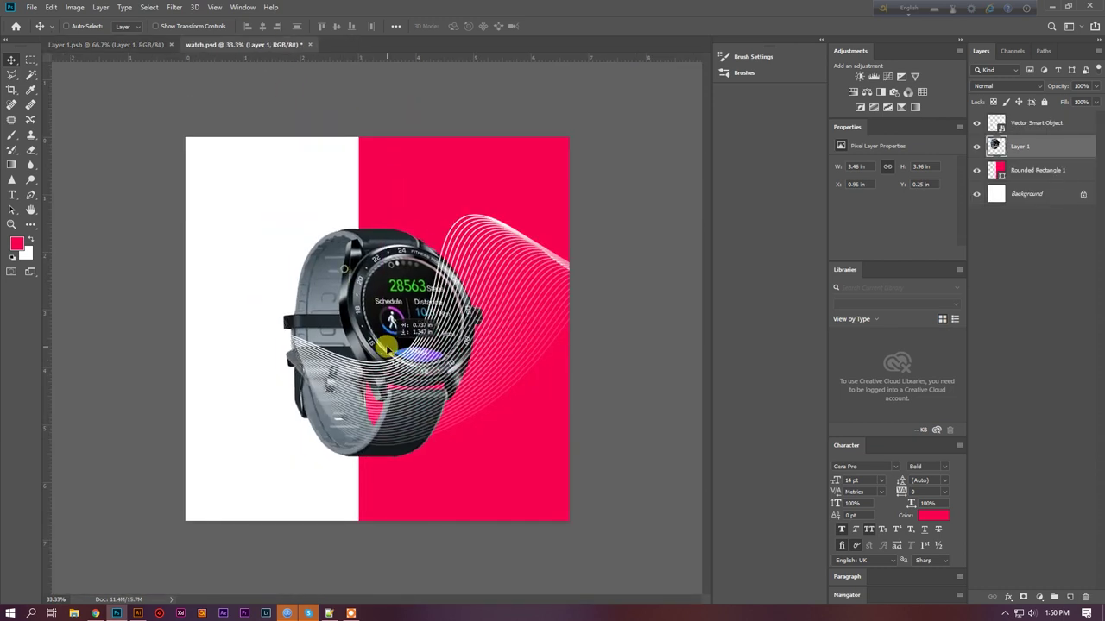
drag(1003, 142, 1005, 116)
drag(338, 297, 353, 315)
Move the red rectangle behind the watch to the left part of the canvas
click(1027, 147)
click(1024, 172)
drag(449, 243, 279, 256)
drag(375, 271, 358, 271)
Resize the red rectangle to 1344 × 2000 px so it meets the canvas's left, top and bottom edges
click(1021, 179)
key(ctrl+t)
drag(176, 325, 185, 323)
drag(309, 107, 311, 137)
drag(314, 544, 315, 520)
key(Return)
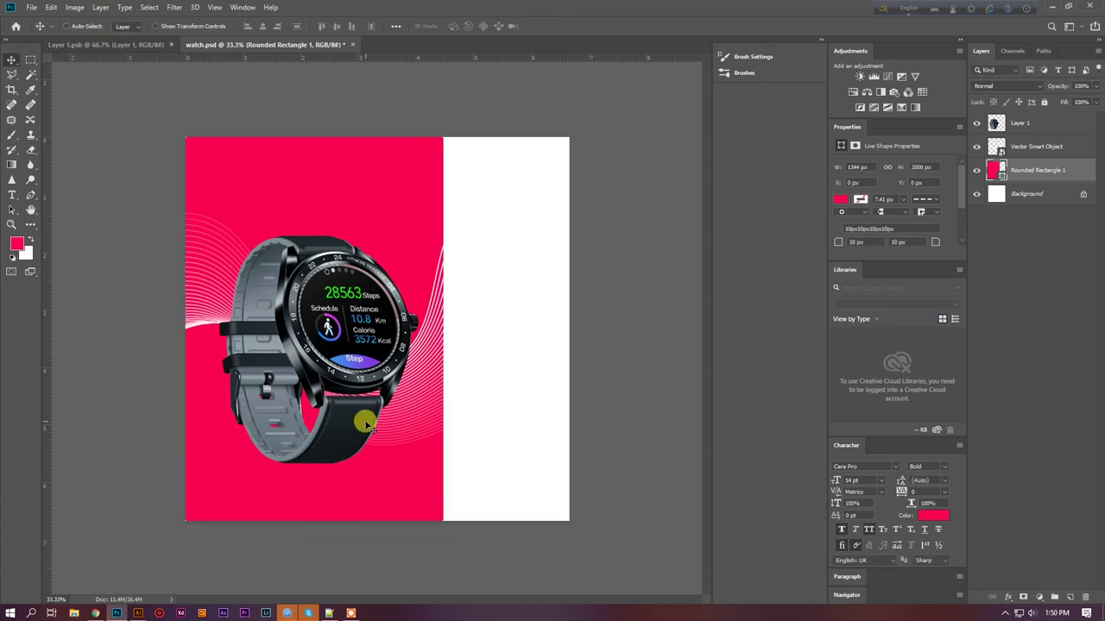
Add a new layer above the red rectangle and choose a large grunge texture brush, undoing the test stamp
click(1069, 597)
click(11, 134)
click(80, 27)
scroll(68, 247, down, 1)
click(21, 279)
double_click(37, 293)
click(173, 363)
key(ctrl+z)
Clip the new layer to the rectangle and stamp a dark grey grunge texture over it
click(17, 244)
drag(669, 514, 601, 519)
click(913, 404)
alt+click(1028, 184)
click(319, 300)
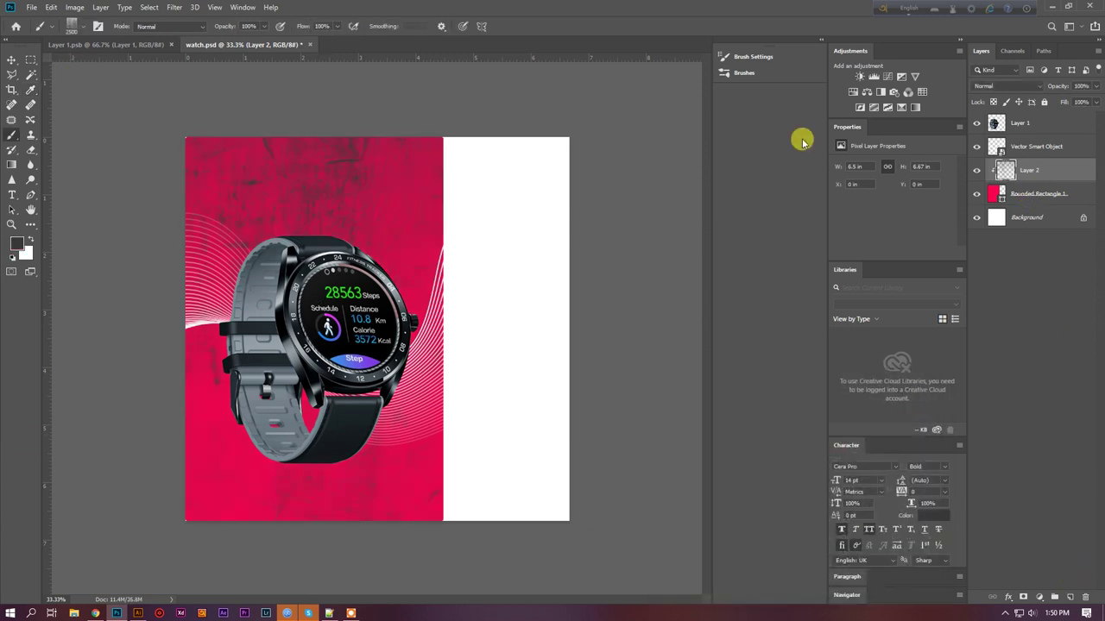
Enlarge the red rectangle to about 1388 × 2060 px so its left corners extend beyond the canvas
key(ctrl+plus)
key(ctrl+plus)
key(ctrl+minus)
click(1035, 193)
key(ctrl+t)
key(Return)
key(ctrl+minus)
key(ctrl+minus)
key(ctrl+plus)
Add a Gradient Overlay to the rectangle and set one colour stop to blue 458ed9 sampled from the watch display
click(1008, 597)
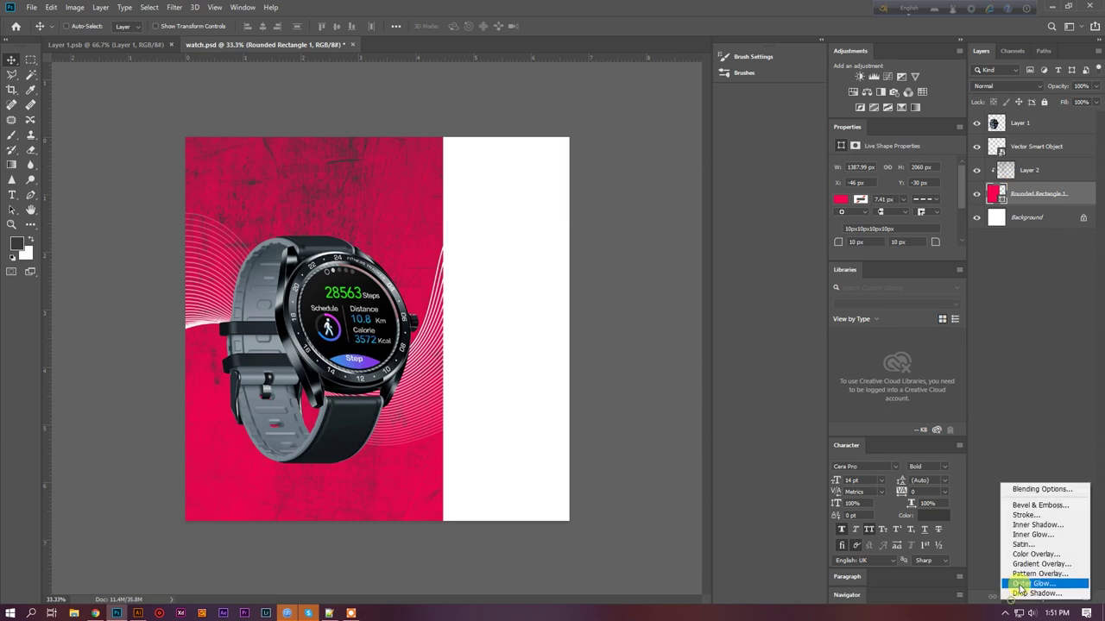
click(1041, 563)
click(819, 358)
double_click(781, 420)
click(336, 351)
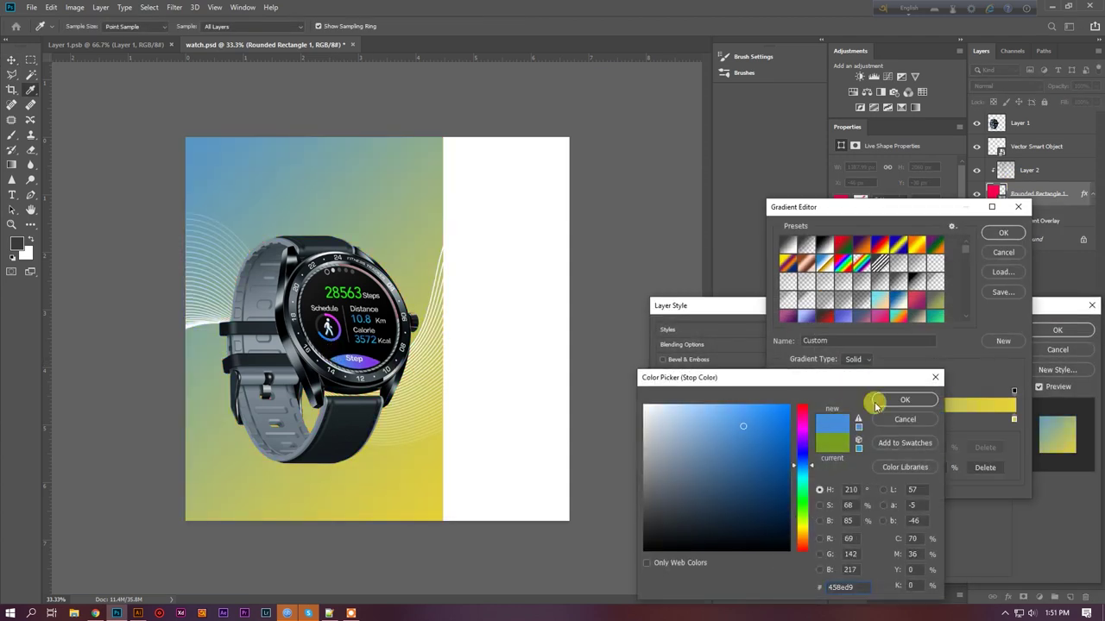
click(877, 403)
Set the gradient's other colour stop to a purple sampled from the watch display and apply the overlay
double_click(1012, 419)
click(378, 355)
click(901, 399)
click(996, 236)
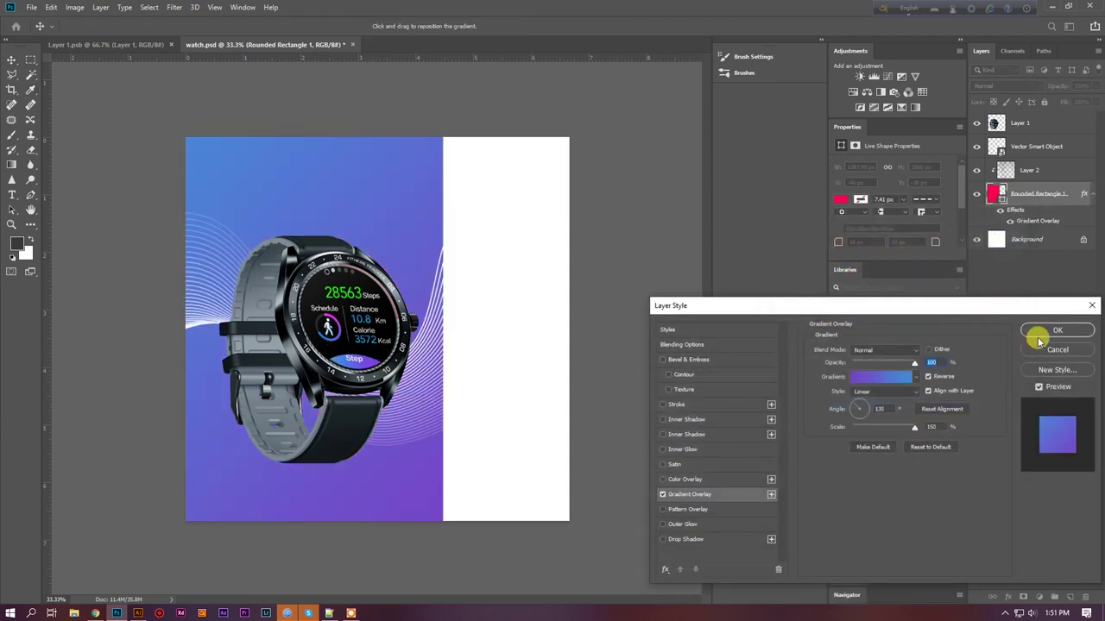
click(1040, 331)
Add a new layer above the wave lines and prepare a large soft round brush with foreground colour 000000
click(1036, 146)
click(1069, 596)
click(11, 135)
click(74, 26)
double_click(62, 115)
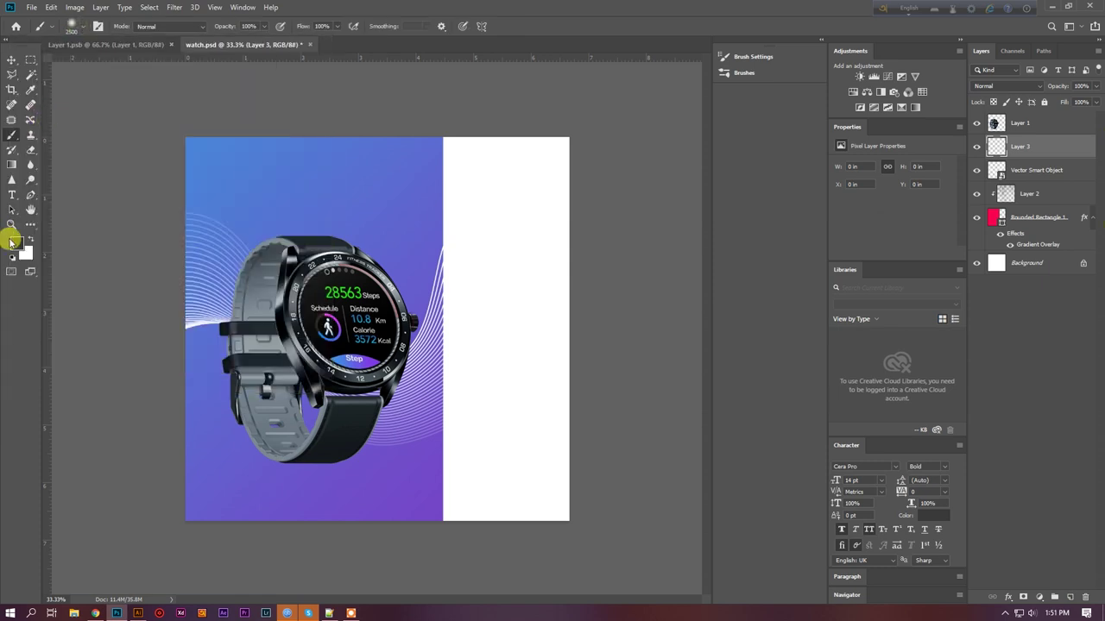
click(10, 240)
drag(671, 540, 602, 547)
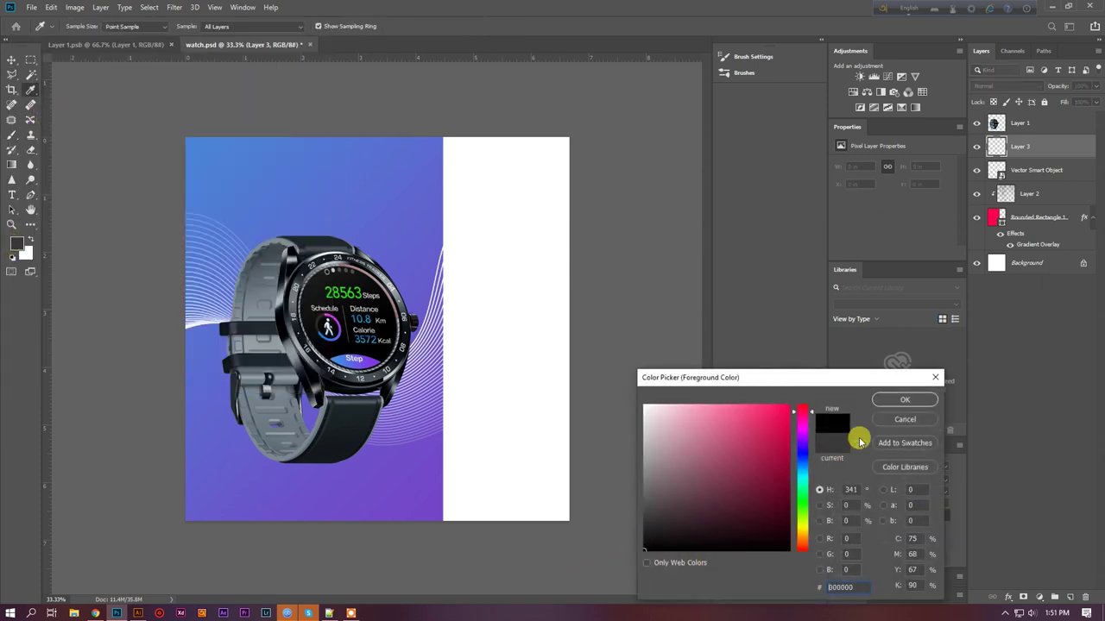
click(904, 402)
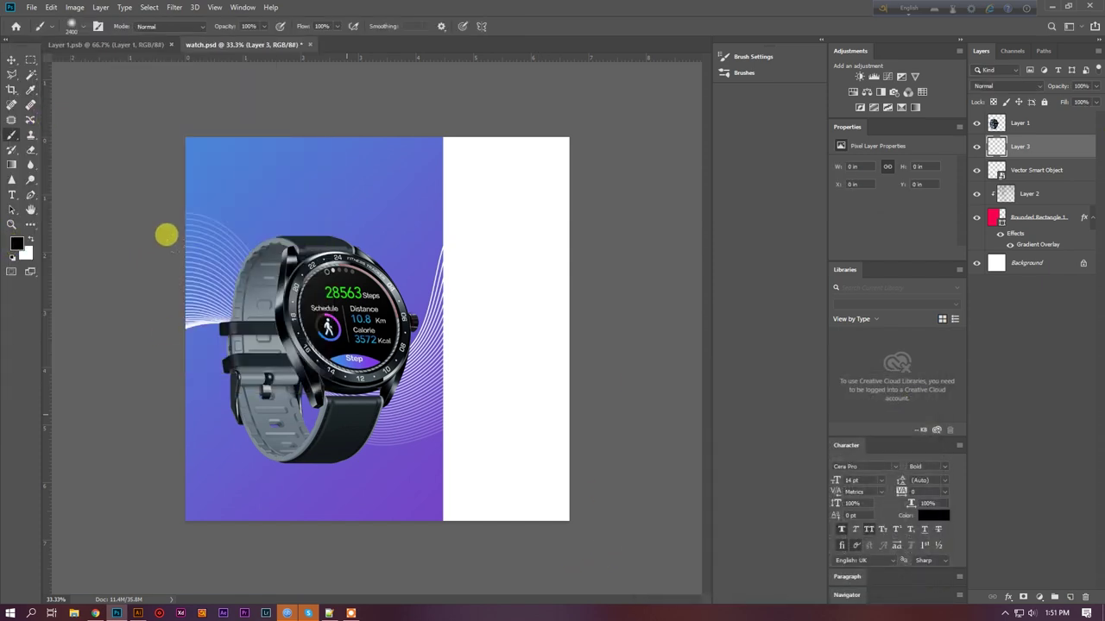
Stamp a soft black shadow beneath the watch strap, then stretch, flatten and skew it to follow the strap's lower edge
click(302, 454)
key(ctrl+t)
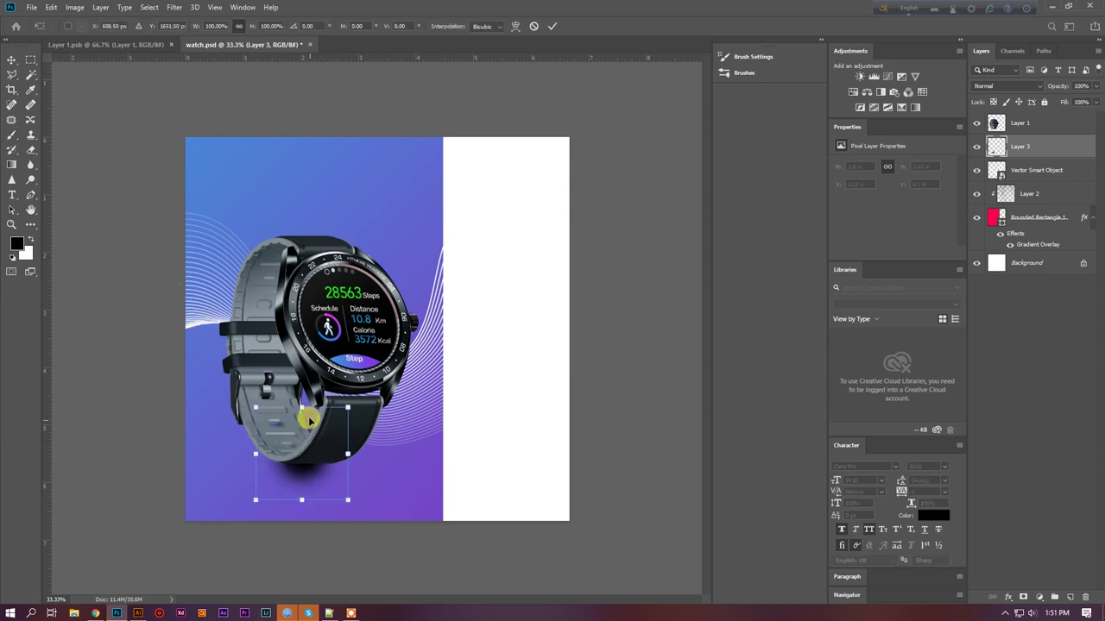
drag(301, 404, 128, 403)
drag(260, 447, 242, 441)
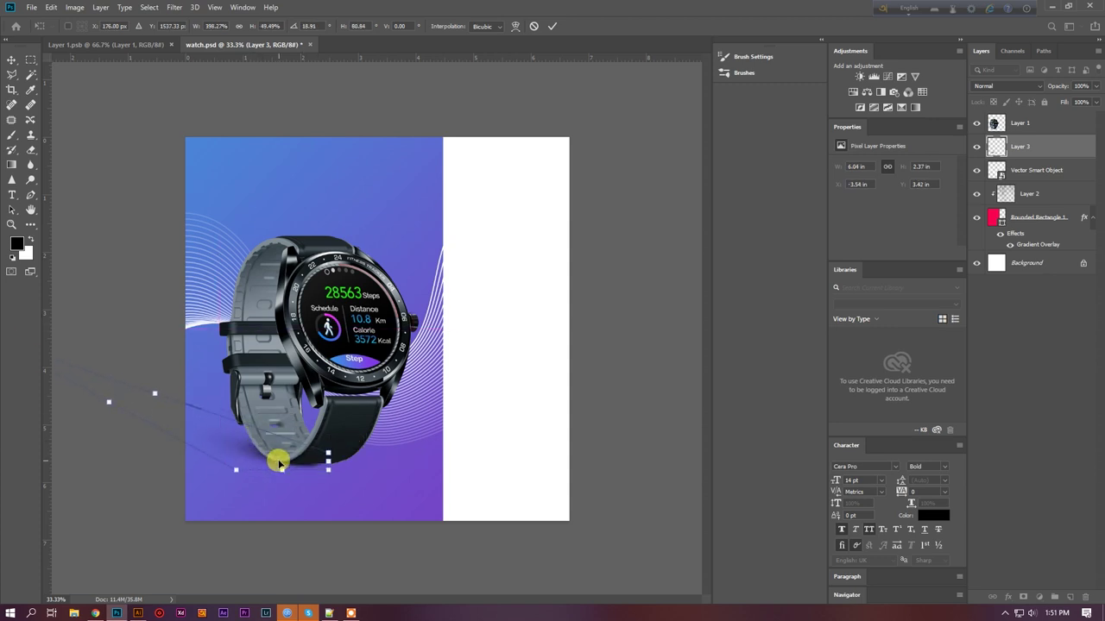
key(Return)
key(b)
click(13, 65)
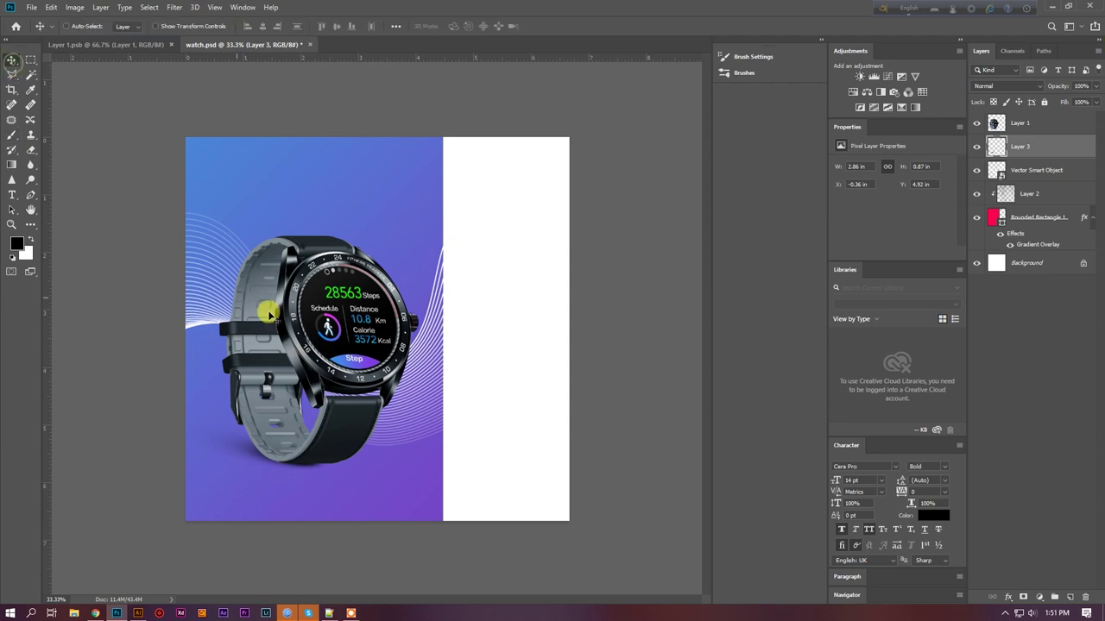
Examine the shadow and the watch's cutout edges along the strap and bezel up close
scroll(296, 451, up, 2)
scroll(296, 458, up, 2)
scroll(266, 483, down, 2)
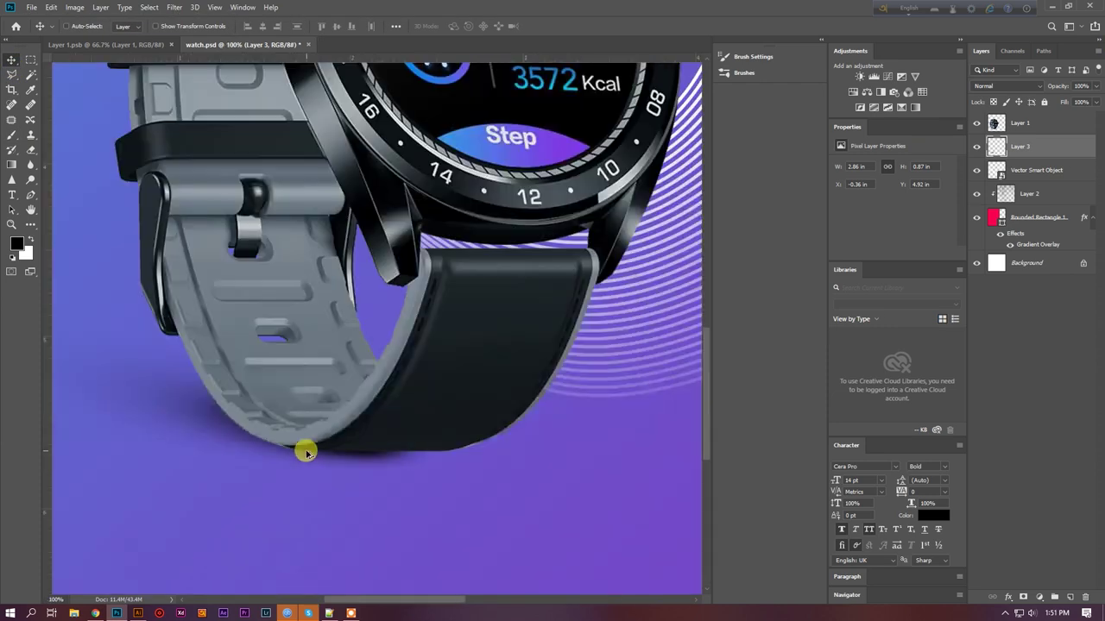
scroll(518, 410, up, 2)
scroll(400, 353, down, 4)
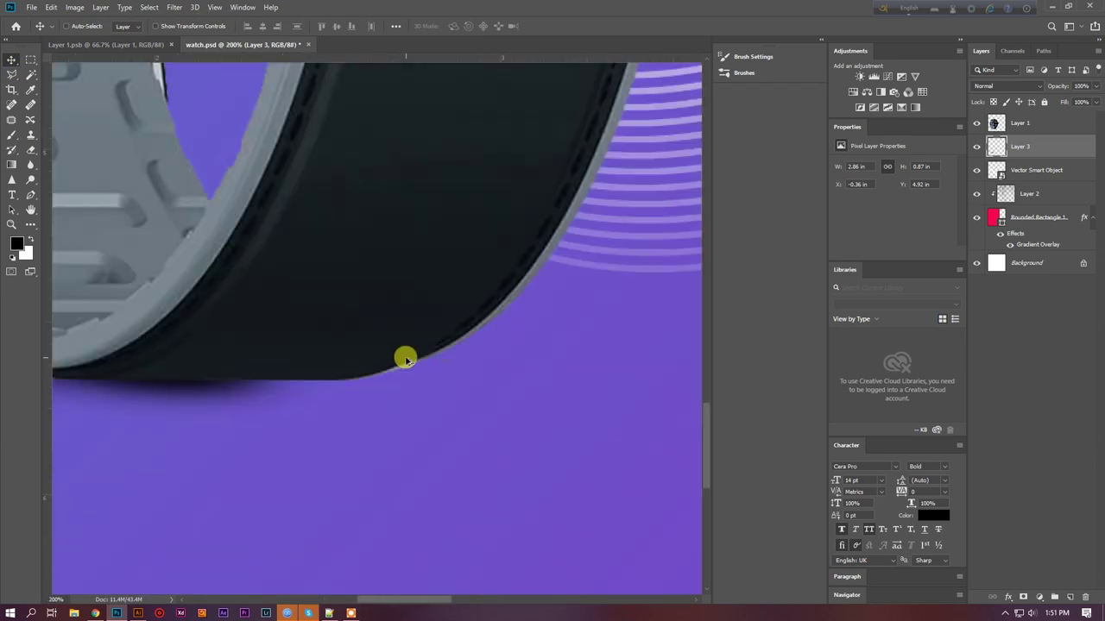
scroll(283, 254, down, 1)
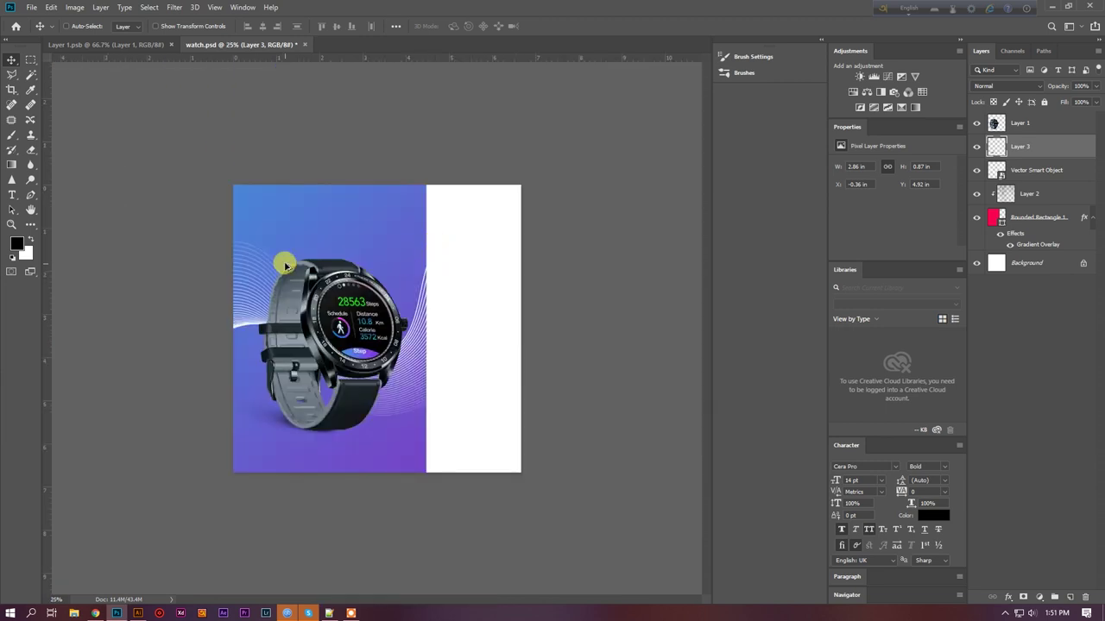
scroll(287, 264, up, 3)
scroll(467, 227, up, 2)
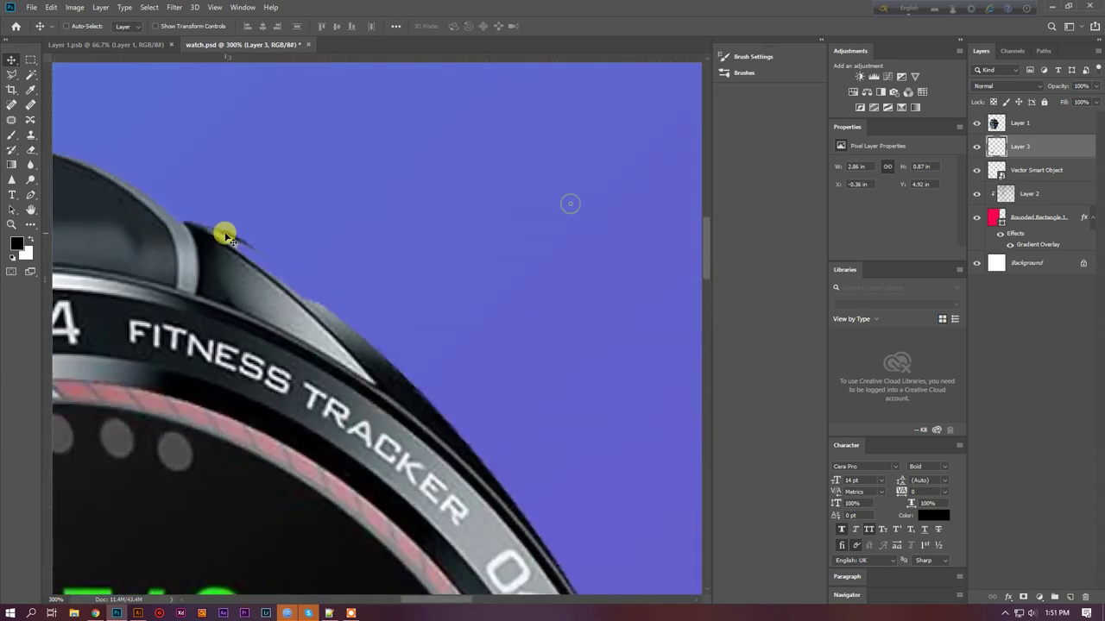
scroll(408, 364, down, 5)
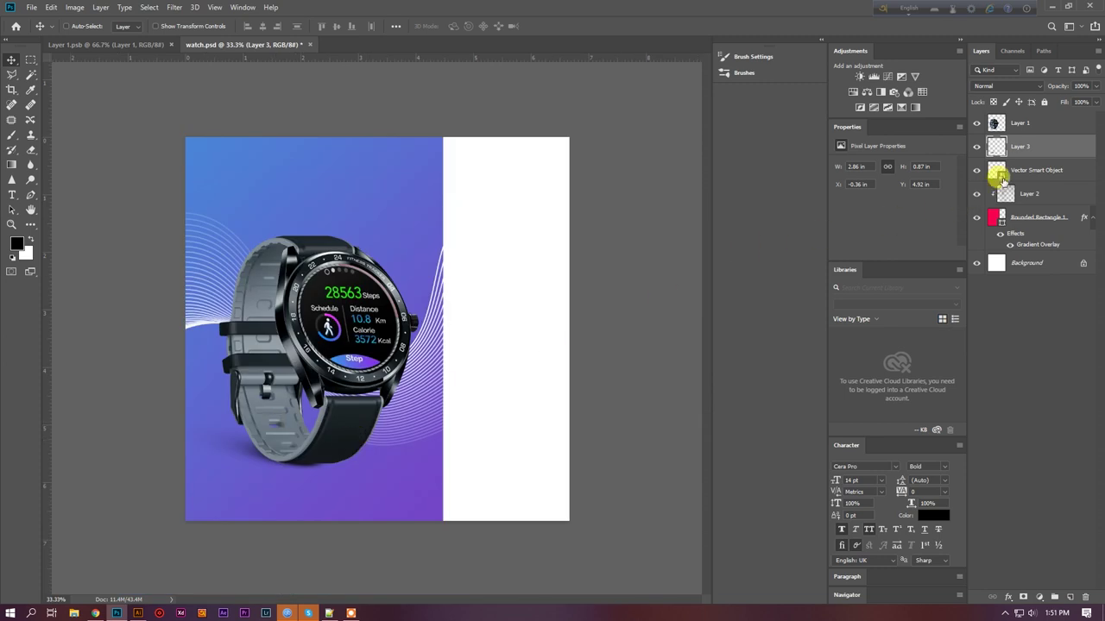
Combine the watch layer and its shadow layer into a single smart object
shift+click(1015, 125)
right_click(1015, 126)
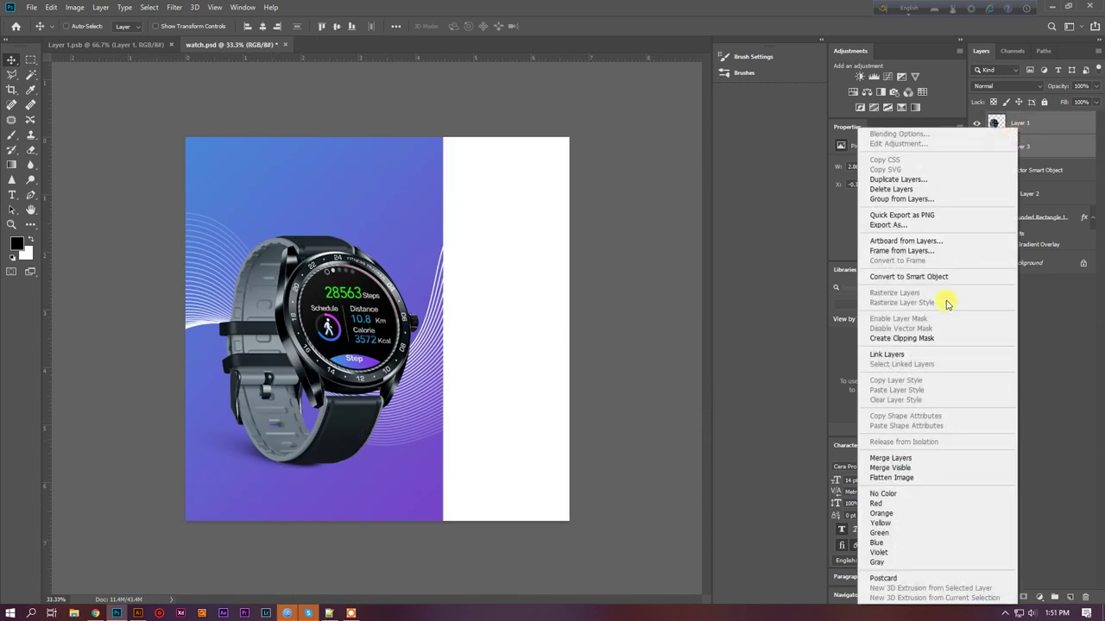
click(939, 274)
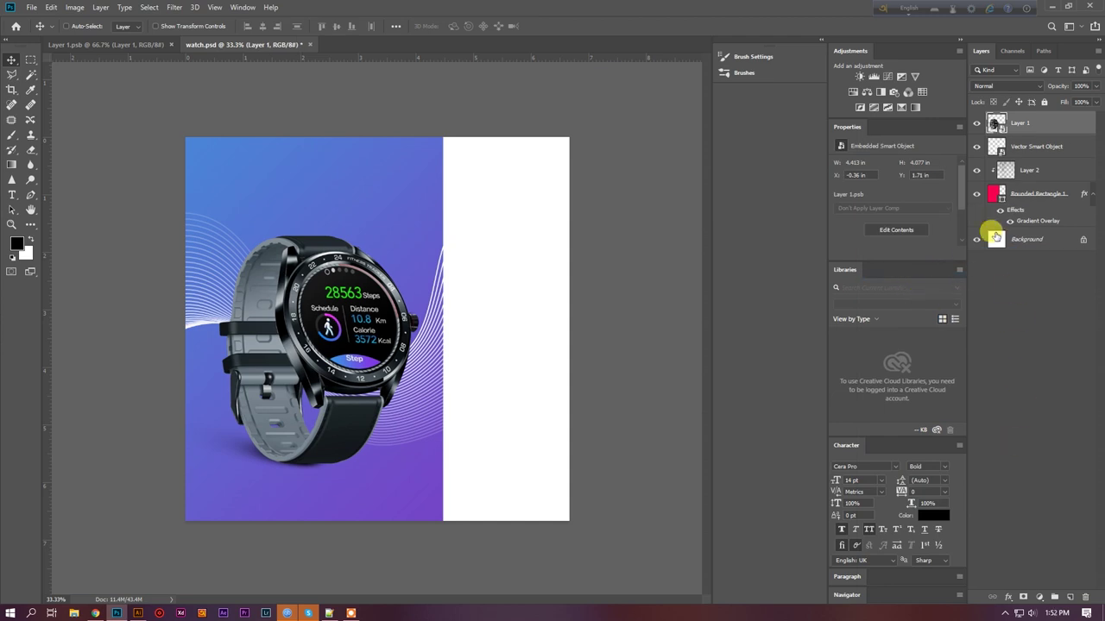
Add a new layer directly above Layer 2, clipped to the gradient panel
click(1021, 146)
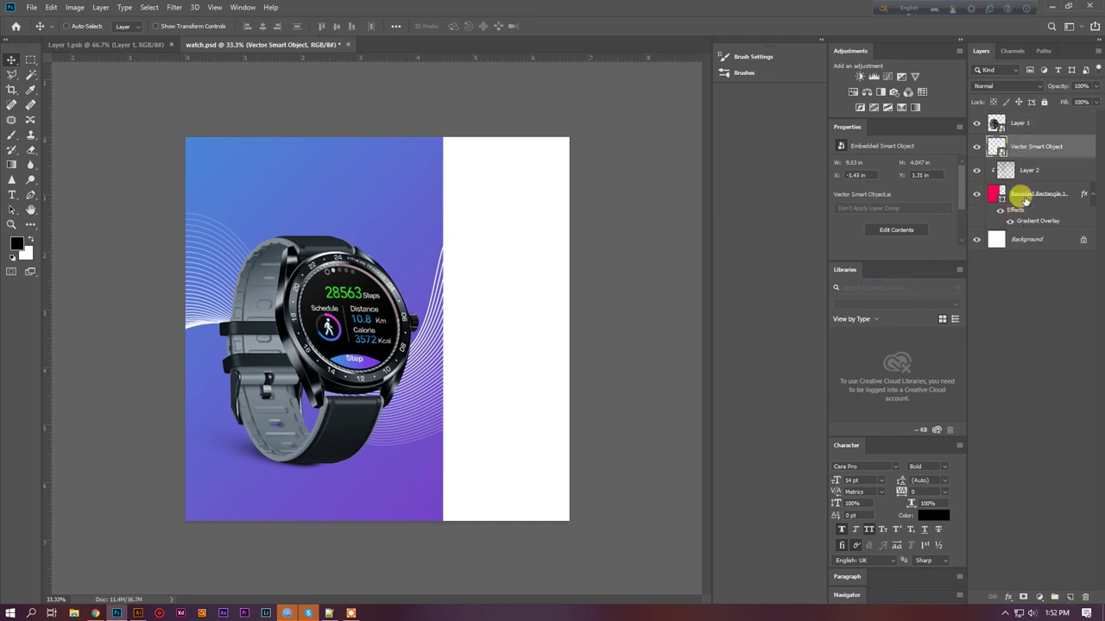
click(1023, 198)
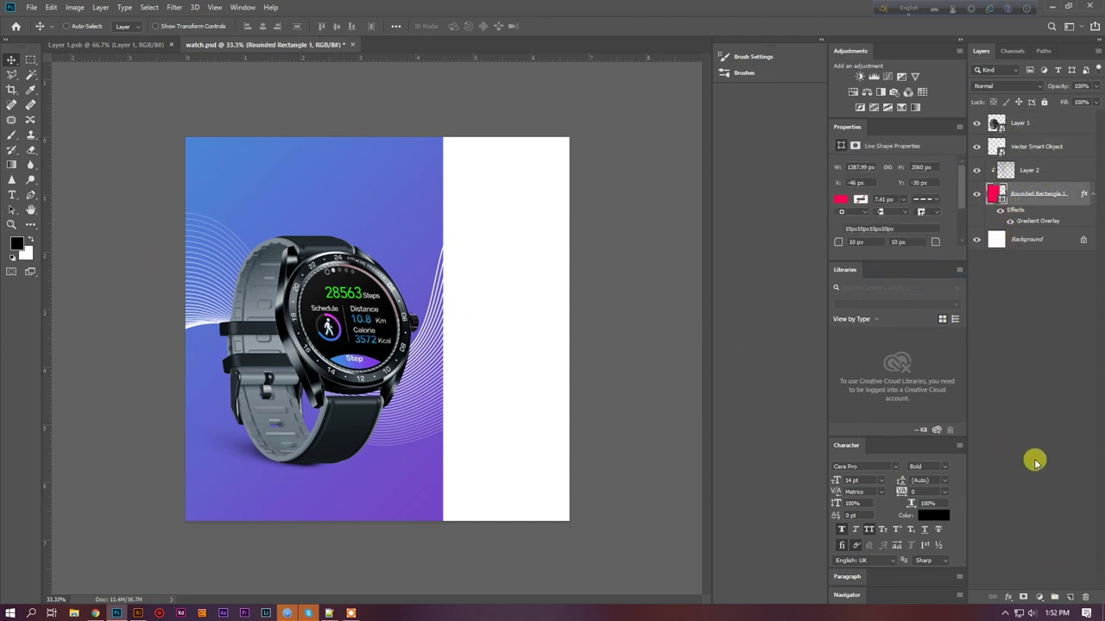
click(1027, 169)
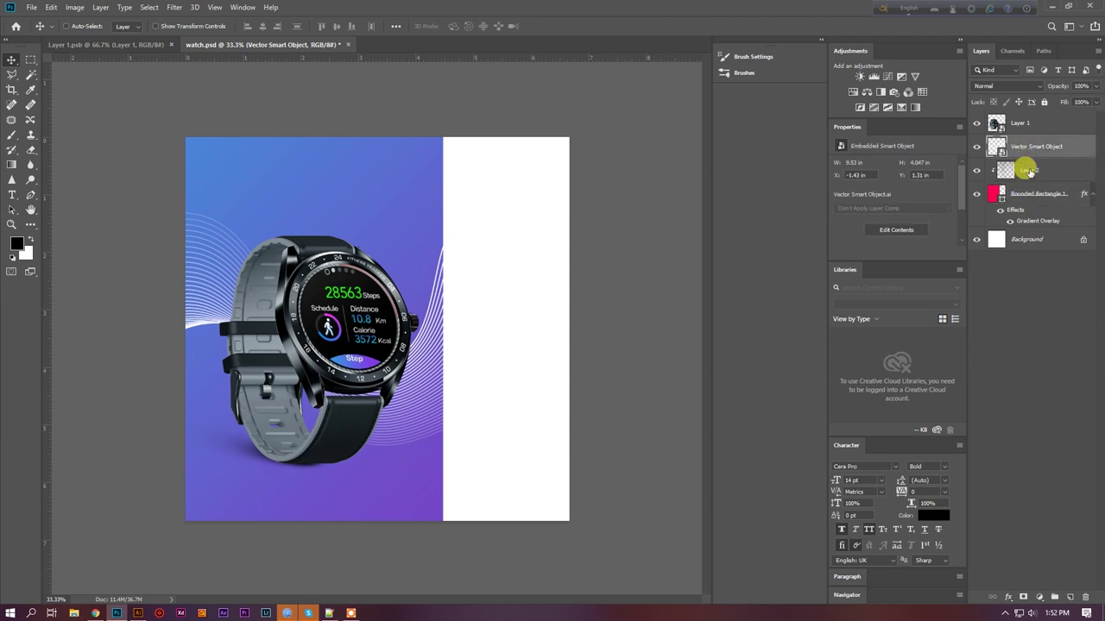
click(1069, 597)
alt+click(1047, 173)
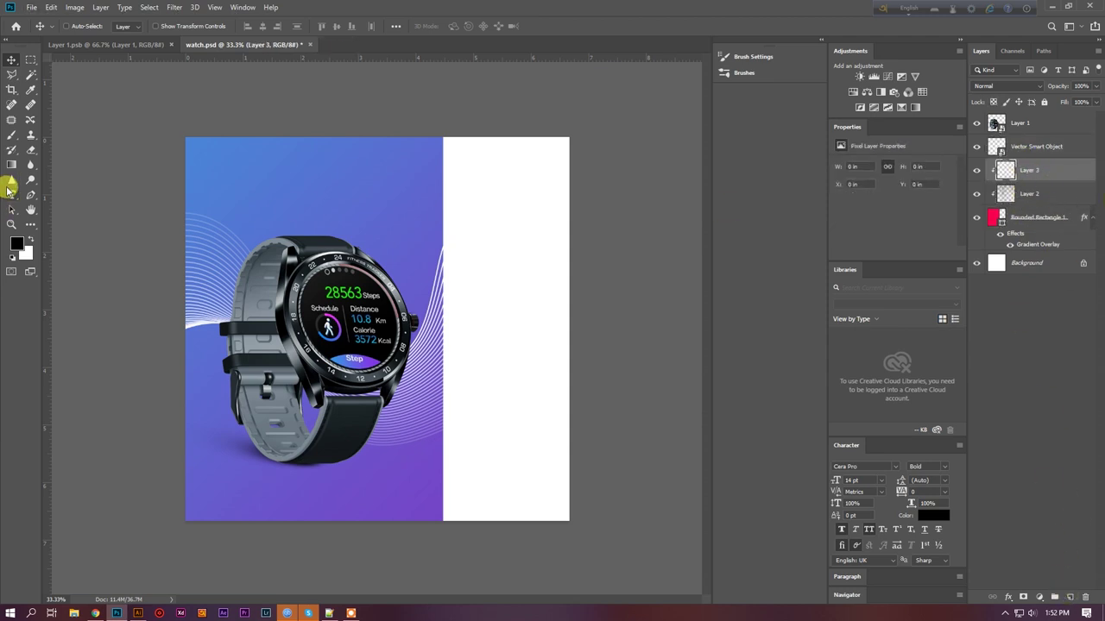
Draw a circle about 1145 px across with the Ellipse tool over the panel's upper-left corner
click(10, 137)
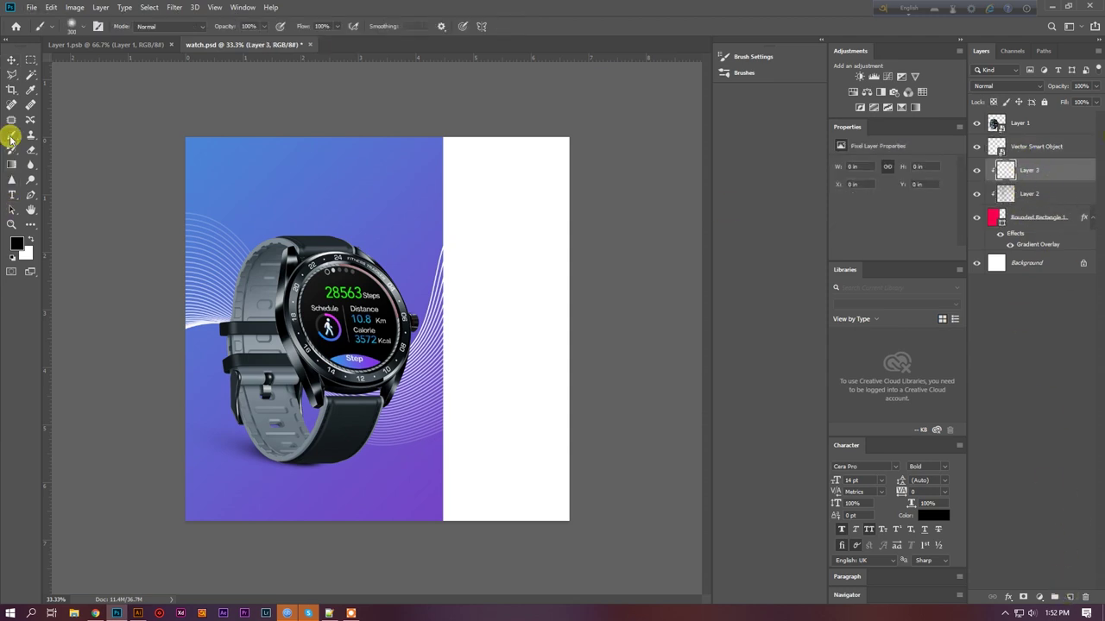
click(30, 226)
right_click(29, 225)
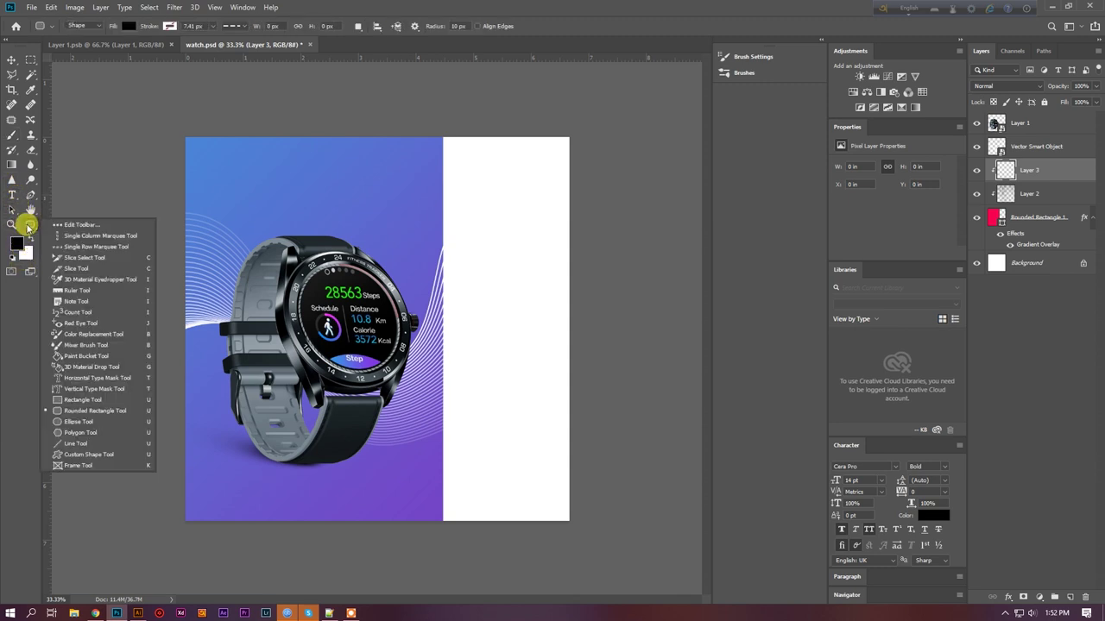
click(74, 416)
drag(135, 107, 357, 330)
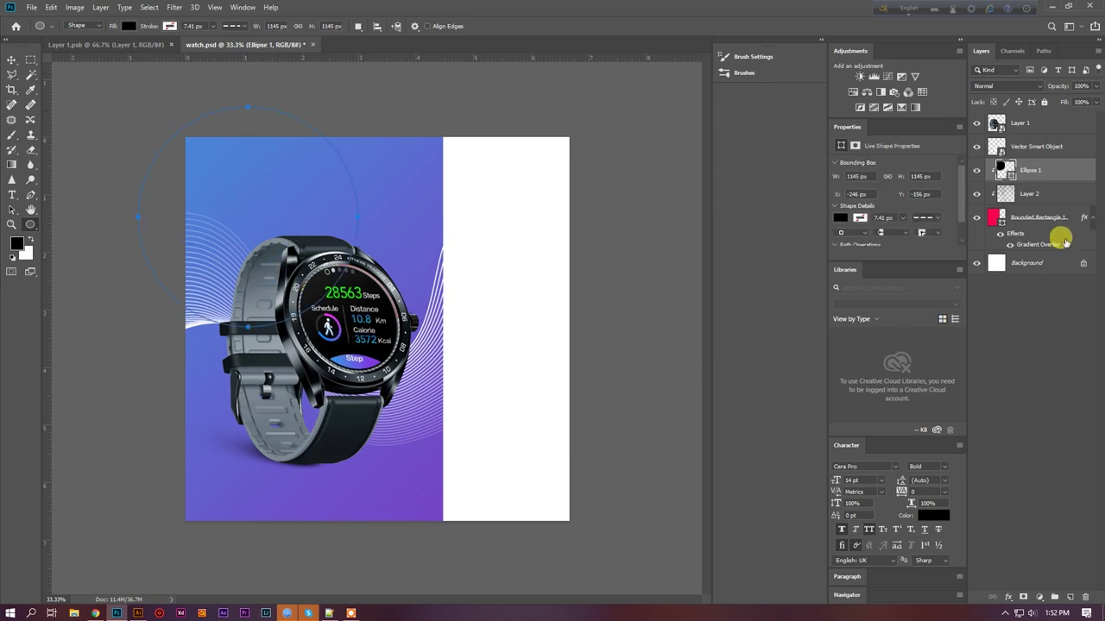
Convert the gradient panel's Rounded Rectangle 1 layer into a smart object
right_click(1006, 217)
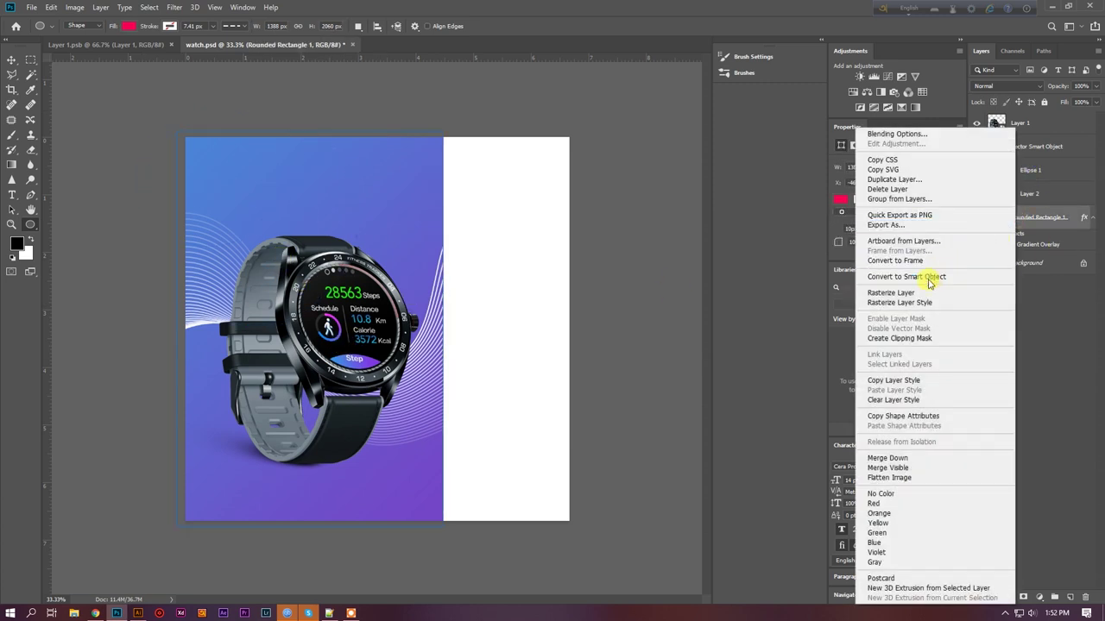
click(927, 277)
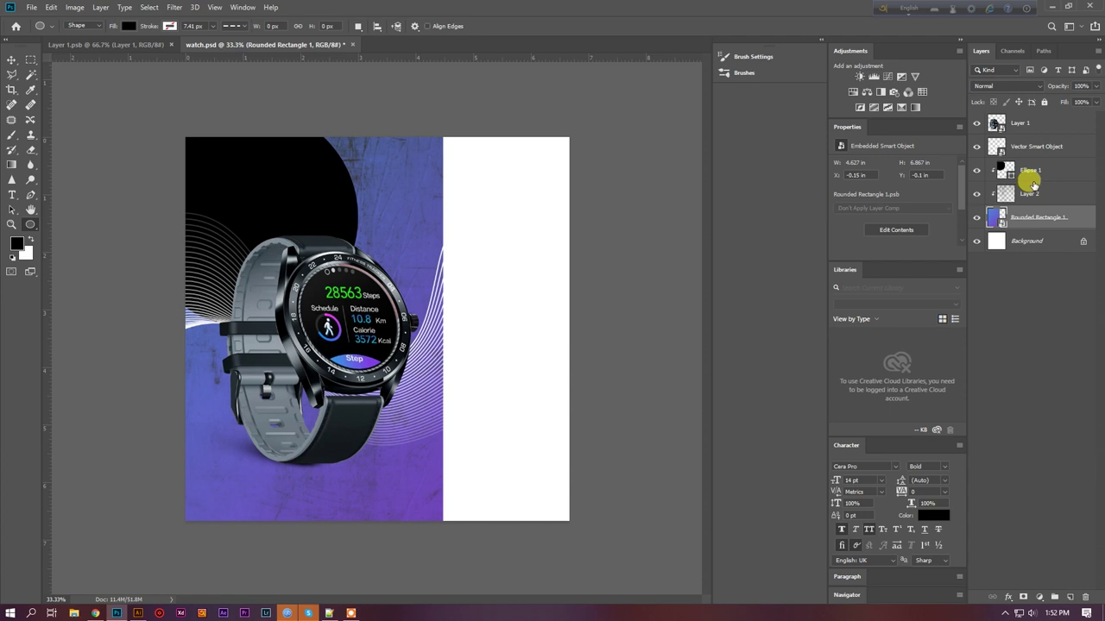
key(ctrl+z)
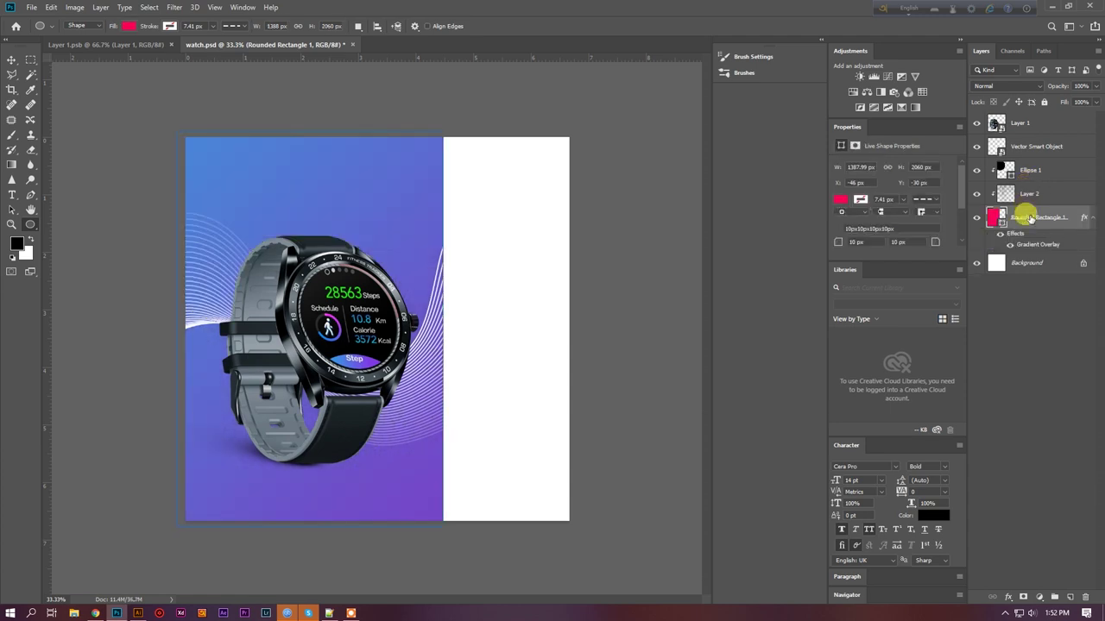
right_click(1021, 218)
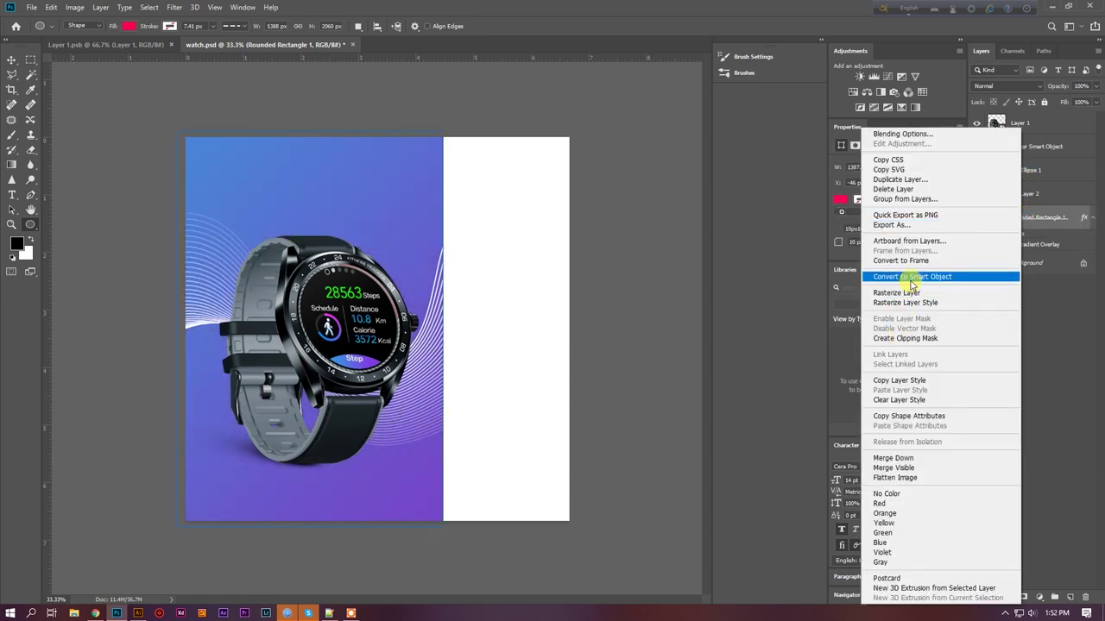
click(913, 277)
Lower the opacity of the Layer 2 texture to 25%
click(1038, 196)
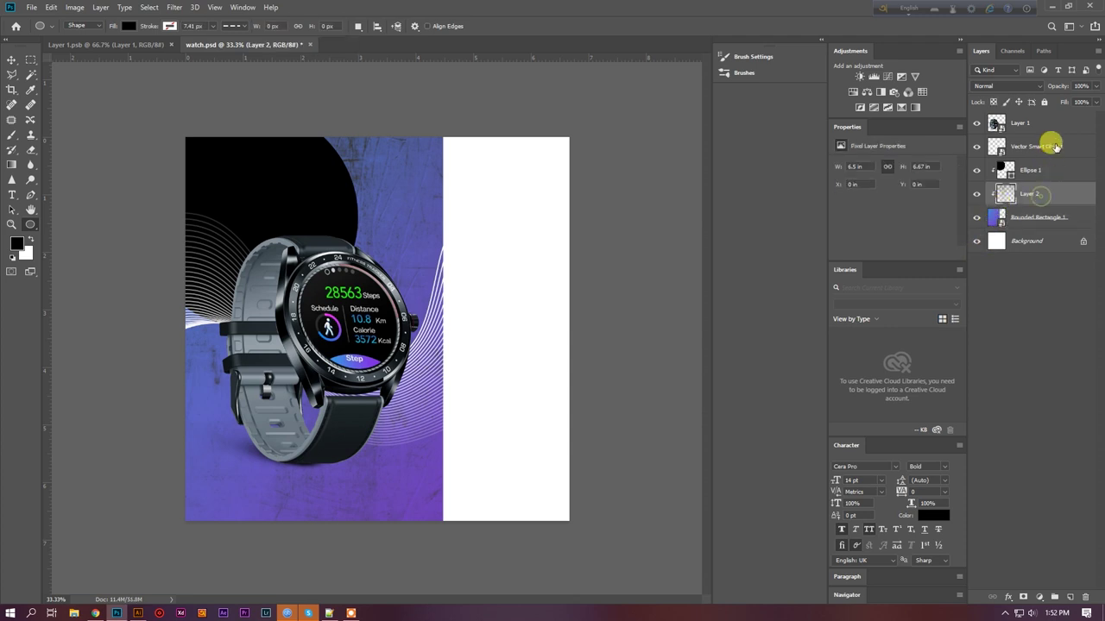
drag(1063, 100, 1053, 101)
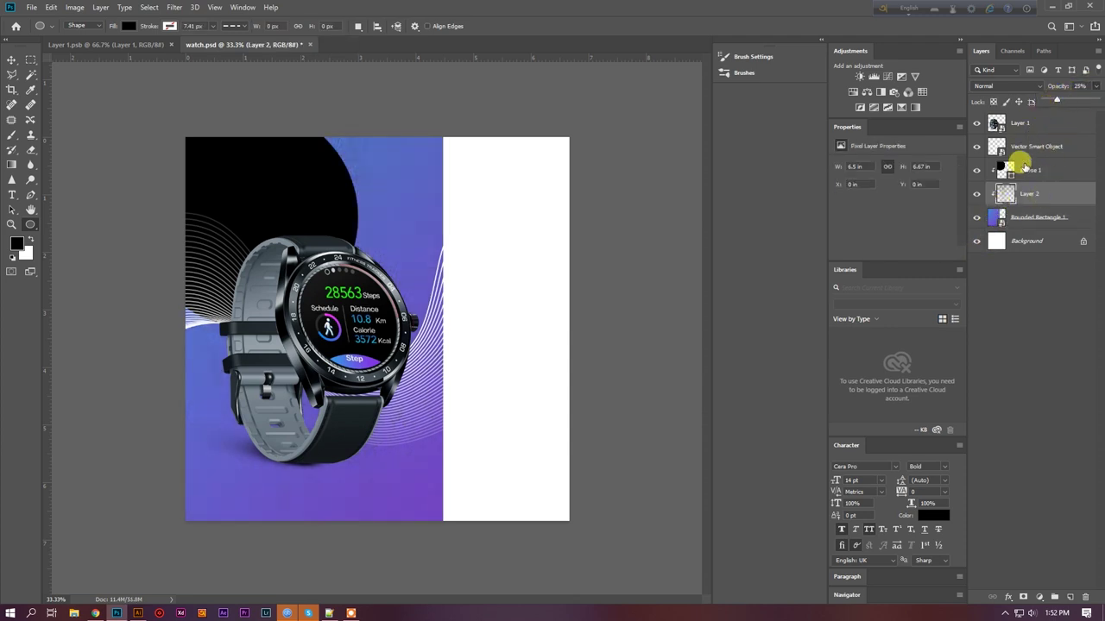
Change the circle's fill to white and lower its layer opacity to 11%
click(1011, 176)
double_click(1001, 173)
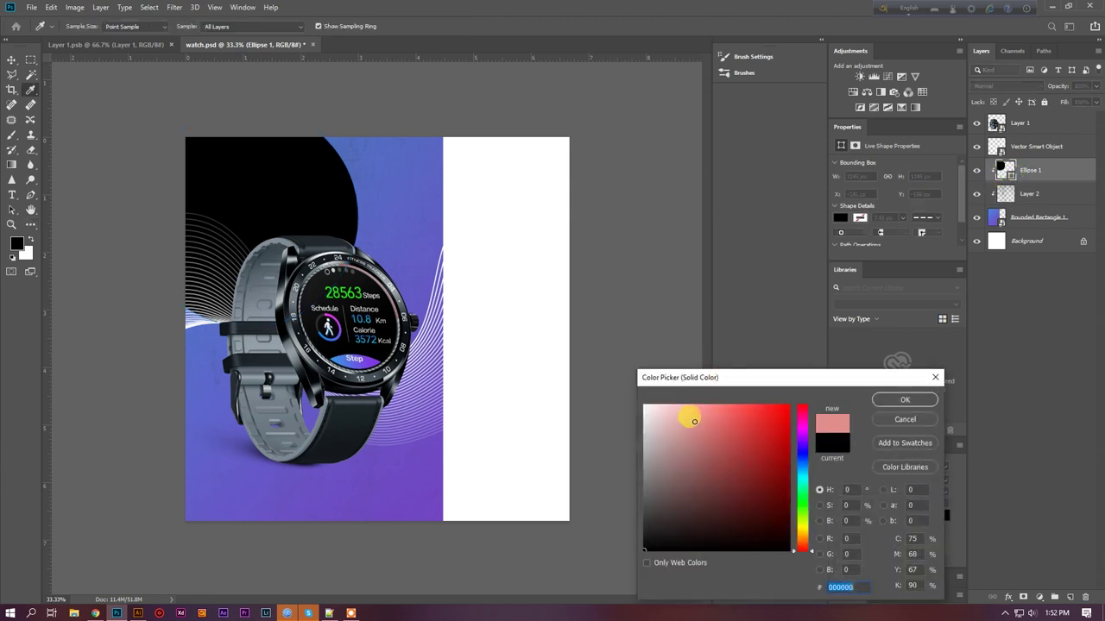
drag(690, 414, 643, 377)
click(904, 401)
click(1095, 86)
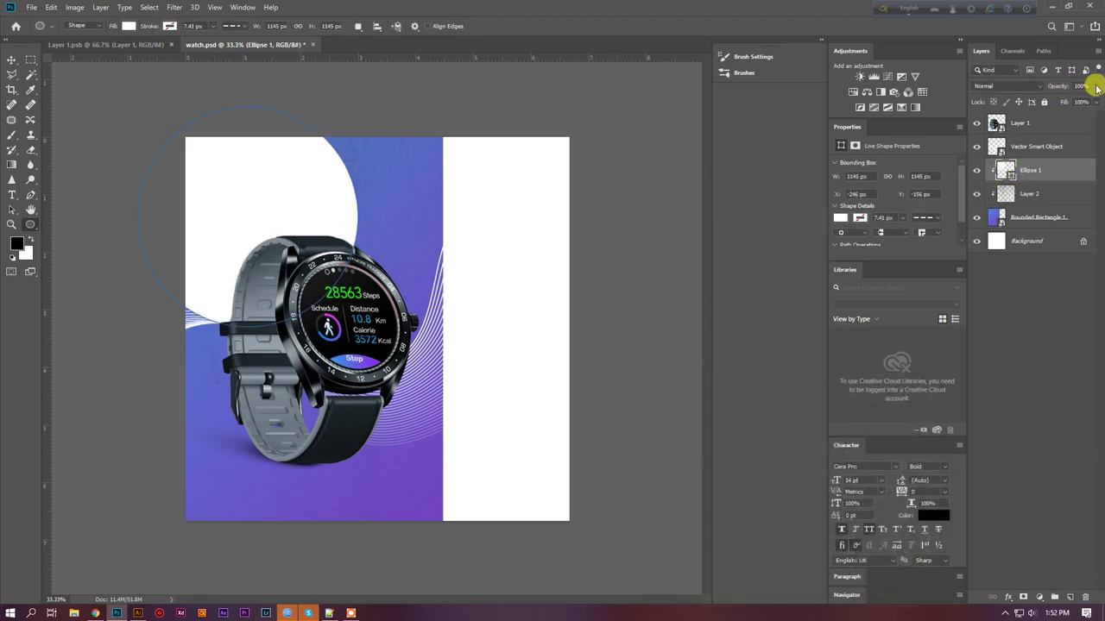
drag(1085, 101, 1050, 101)
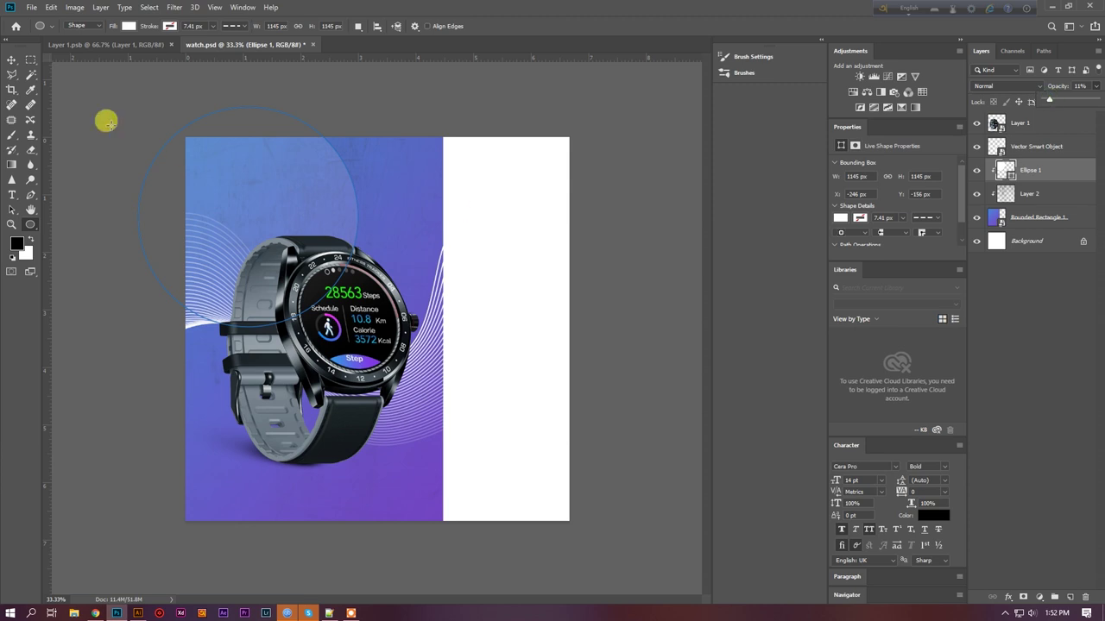
Delete the Layer 2 texture clipped to the gradient panel
click(8, 62)
click(1035, 194)
key(Delete)
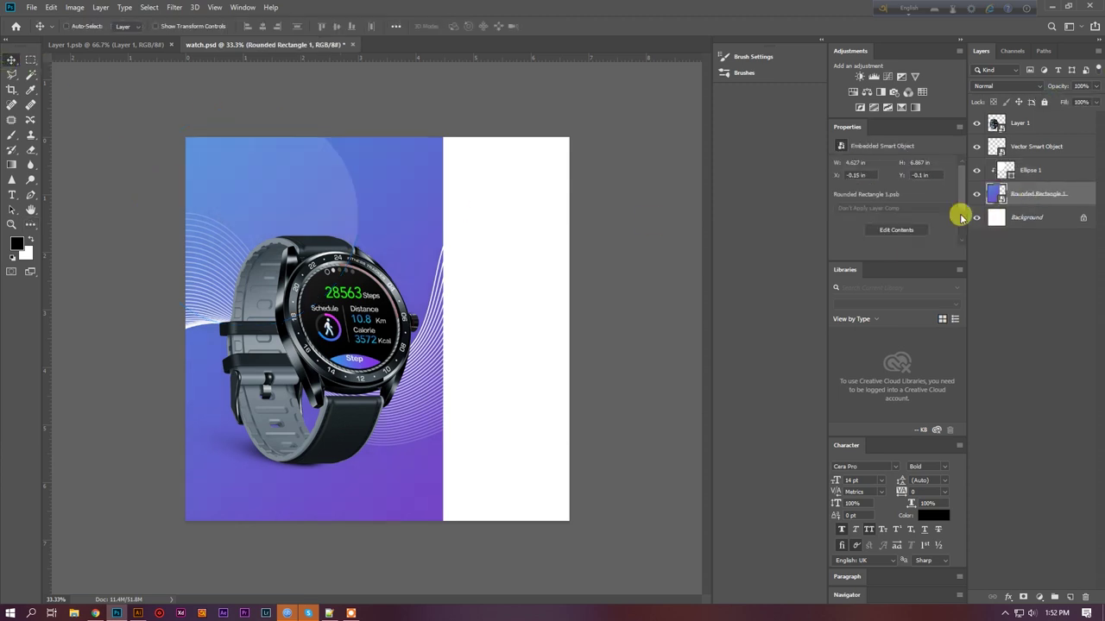
Move the Ellipse 1 circle further into the panel's upper-left corner and warp its right side inward into a wavy blob
click(1032, 154)
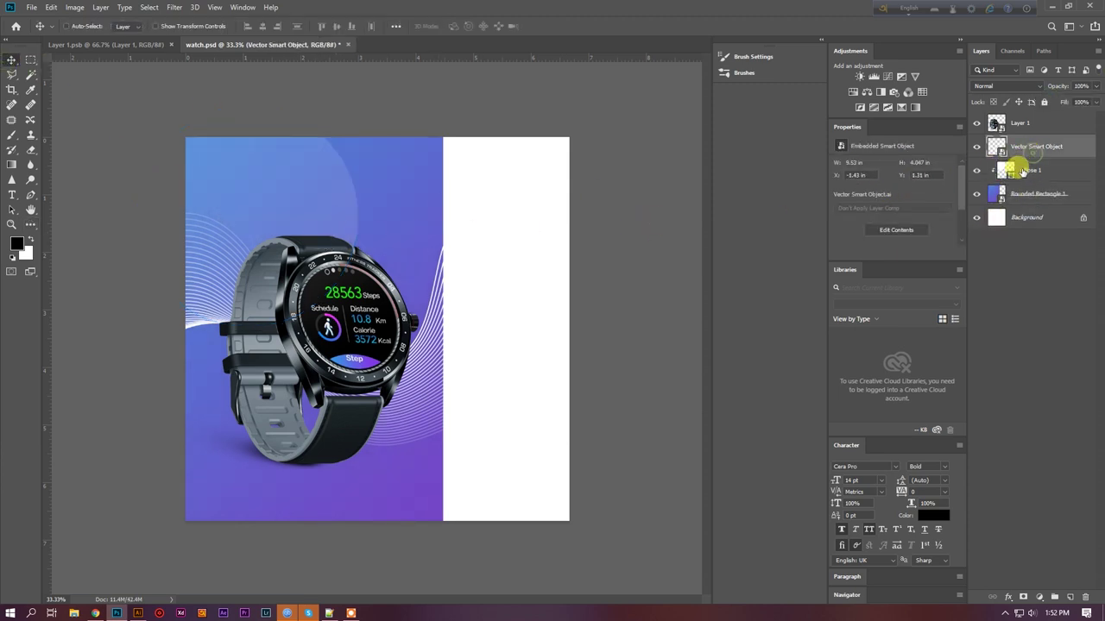
click(1020, 170)
drag(258, 285, 234, 247)
key(ctrl+t)
right_click(234, 248)
click(257, 320)
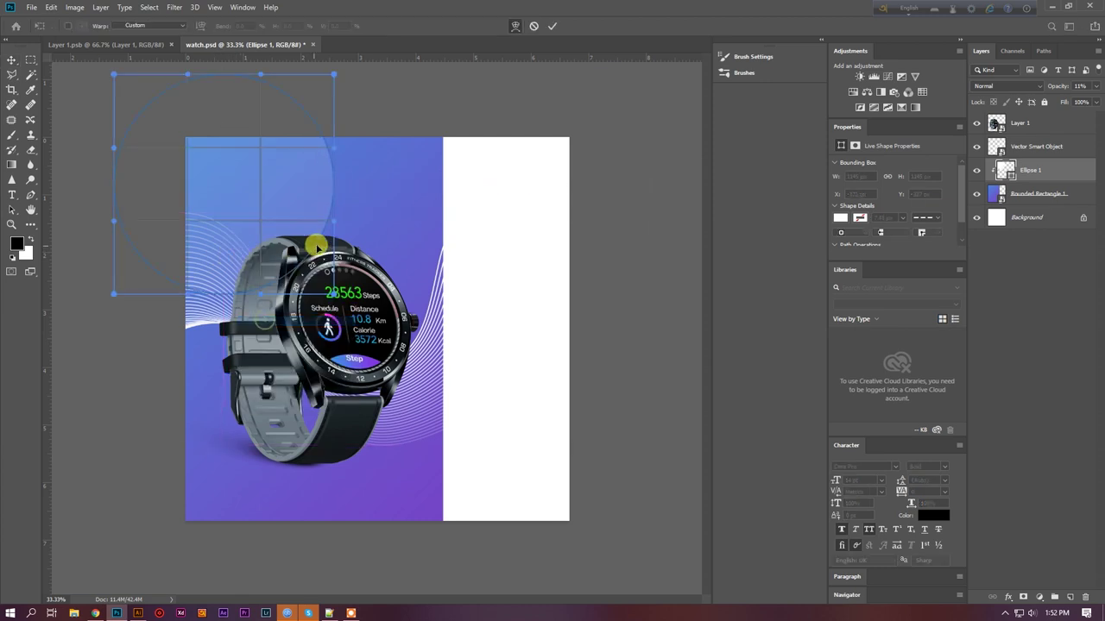
drag(333, 222, 107, 121)
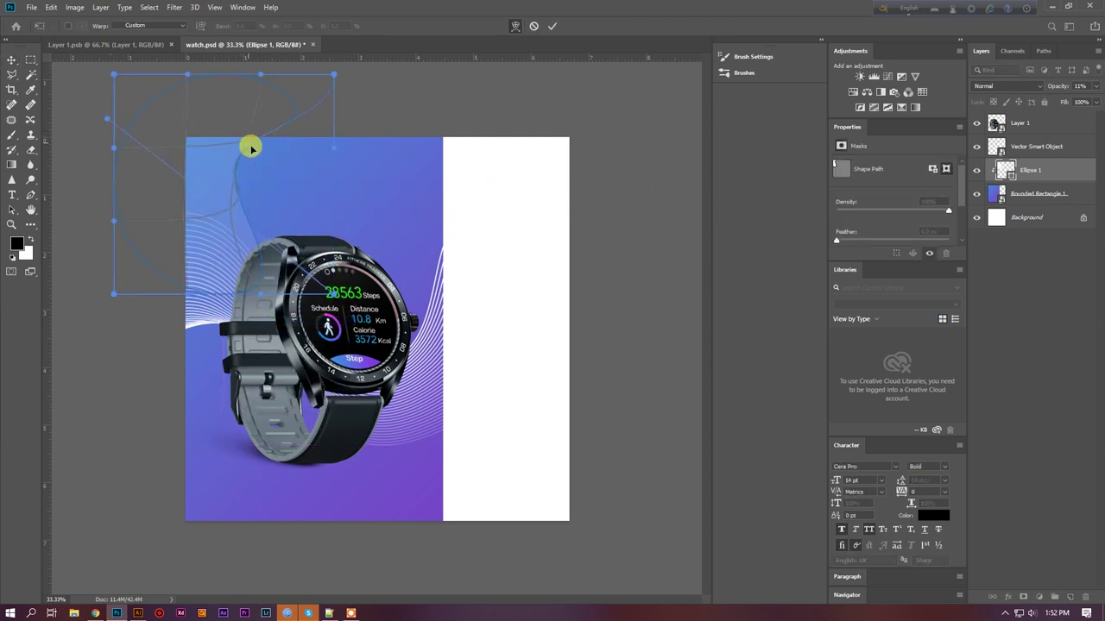
key(Return)
Reposition, enlarge and rotate the wavy shape in the panel's upper-left area, and place a copy of it over the panel's lower part
drag(264, 160, 256, 200)
key(ctrl+t)
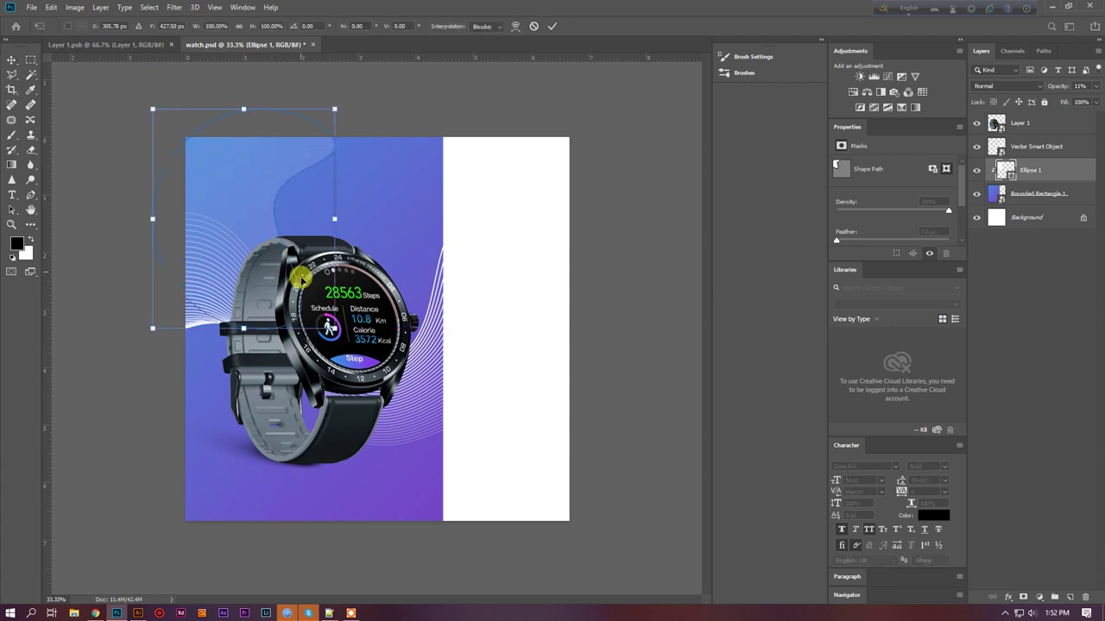
drag(330, 327, 394, 375)
drag(406, 130, 345, 458)
key(Return)
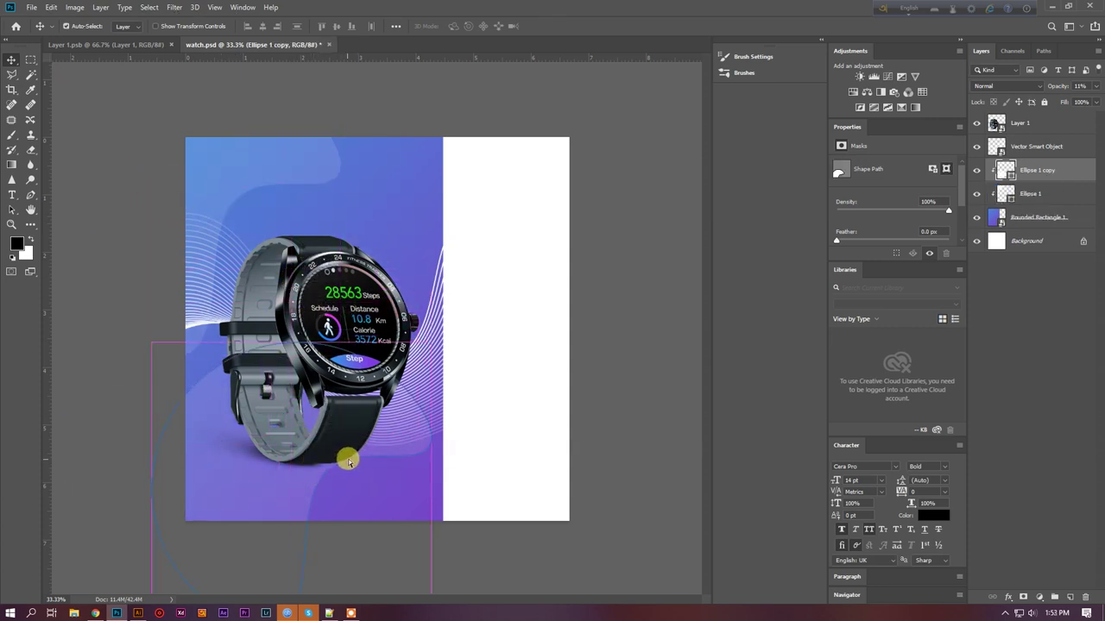
Rotate and reposition the copied wavy shape so its curve runs along the panel's lower edge
key(ctrl+t)
drag(455, 375, 409, 450)
key(Return)
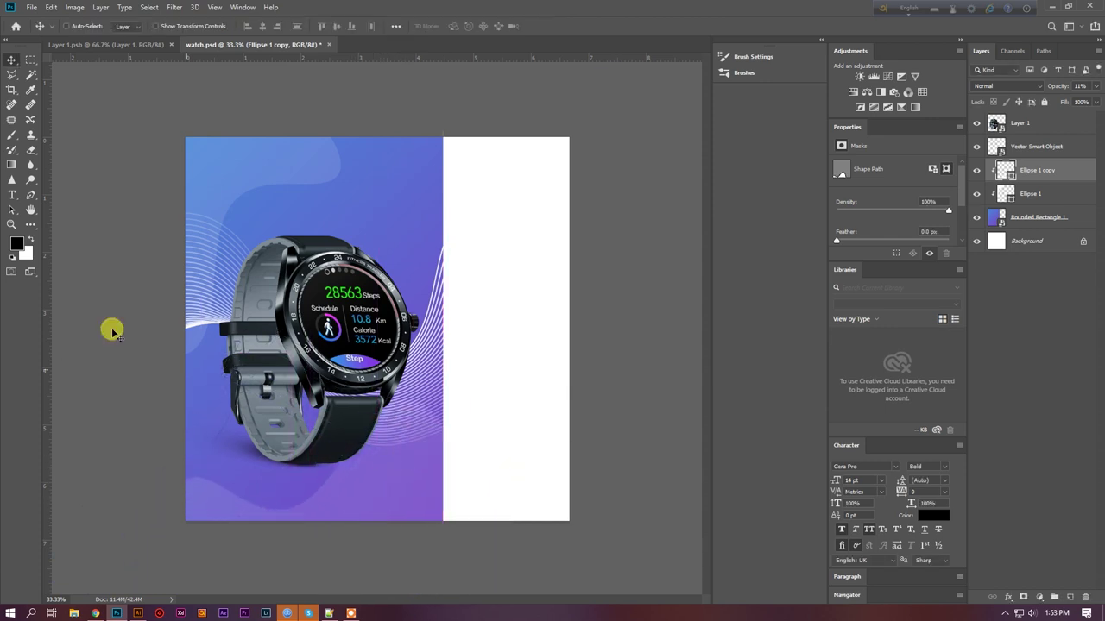
Draw a rectangle about 394 × 904 px behind the watch on a new clipped layer above Ellipse 1
click(29, 224)
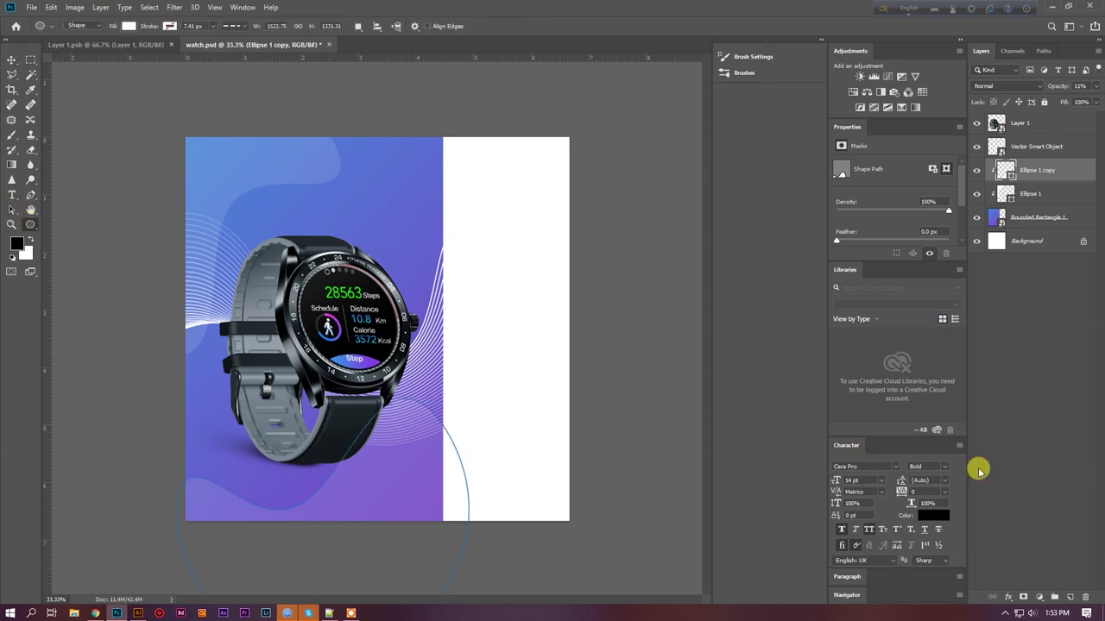
click(1028, 191)
click(1070, 596)
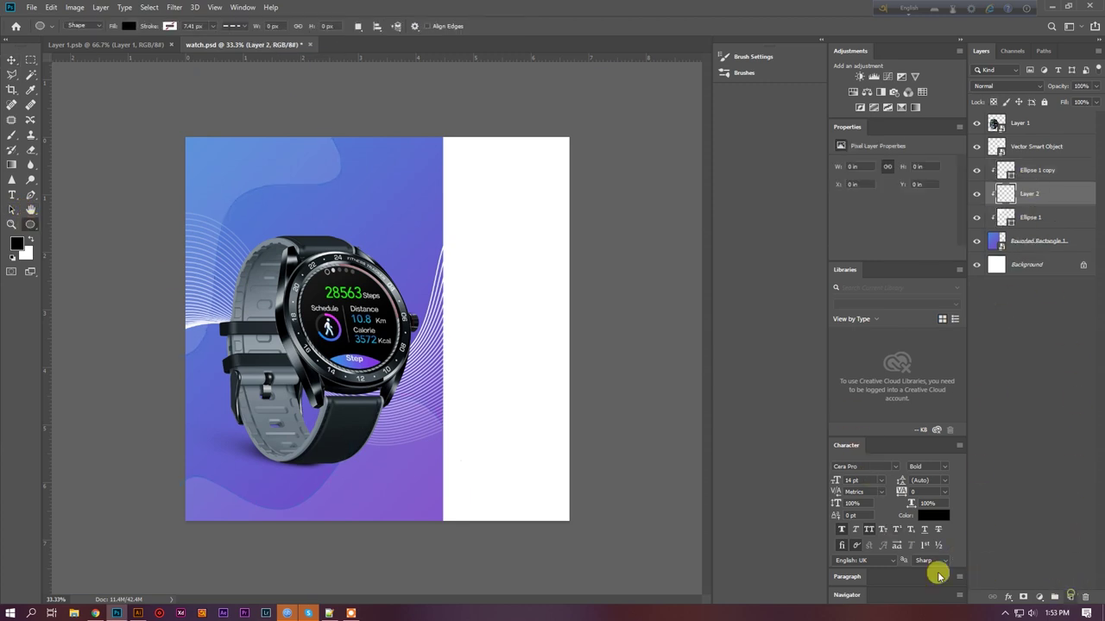
right_click(25, 221)
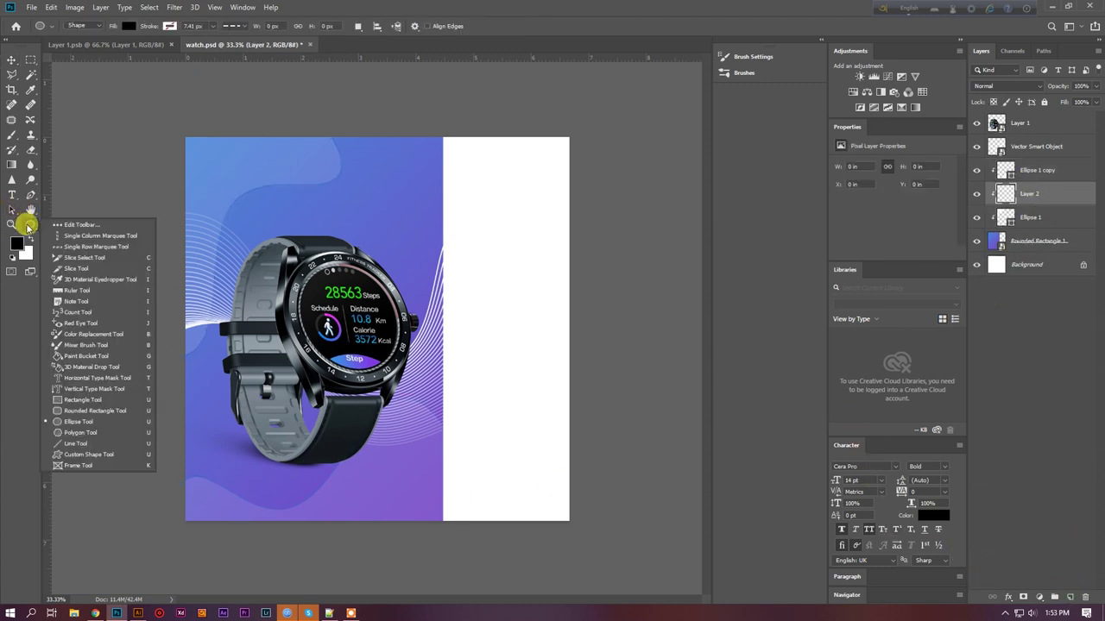
click(73, 402)
mouse_move(271, 219)
mouse_down()
mouse_move(341, 246)
mouse_move(345, 393)
mouse_up()
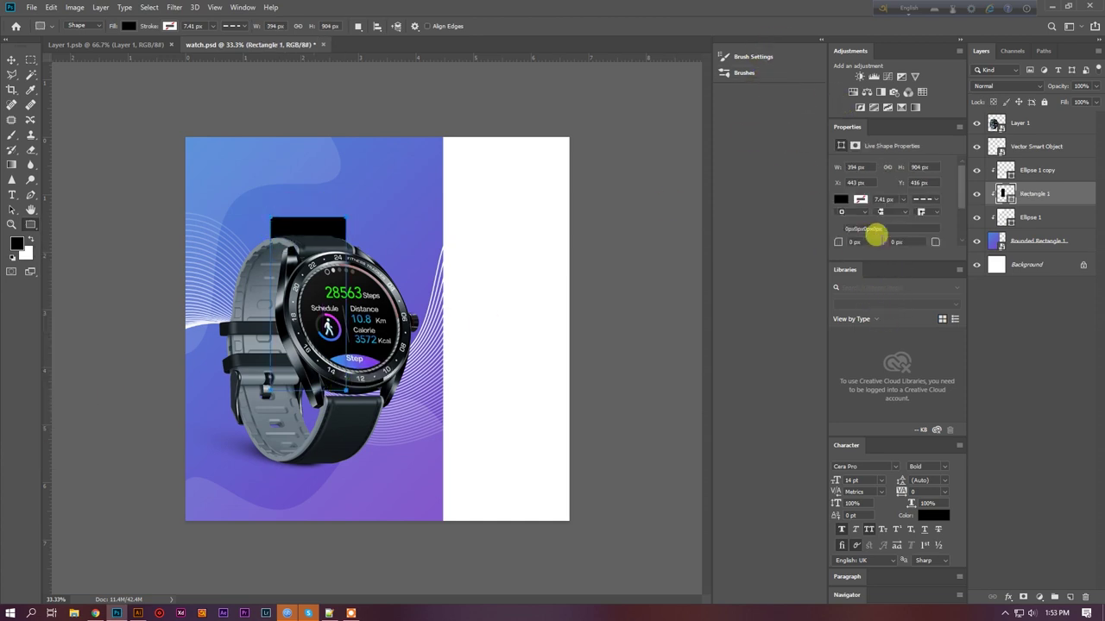
Round all four corners of the rectangle to 197 px and change its fill to white (ffffff)
drag(898, 144, 642, 143)
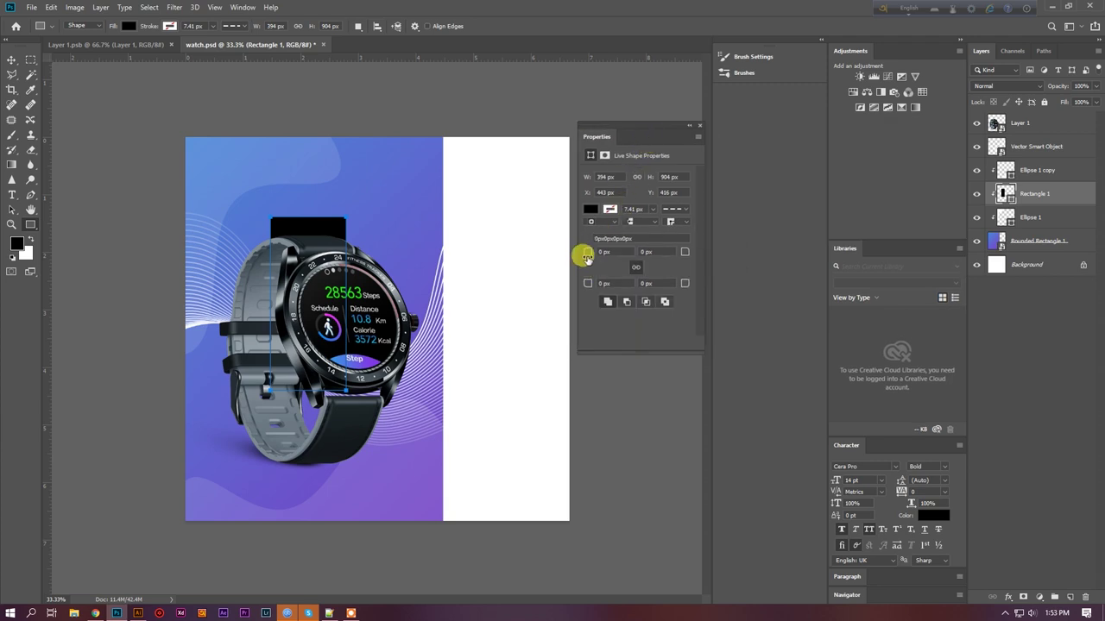
drag(624, 261, 691, 275)
click(10, 60)
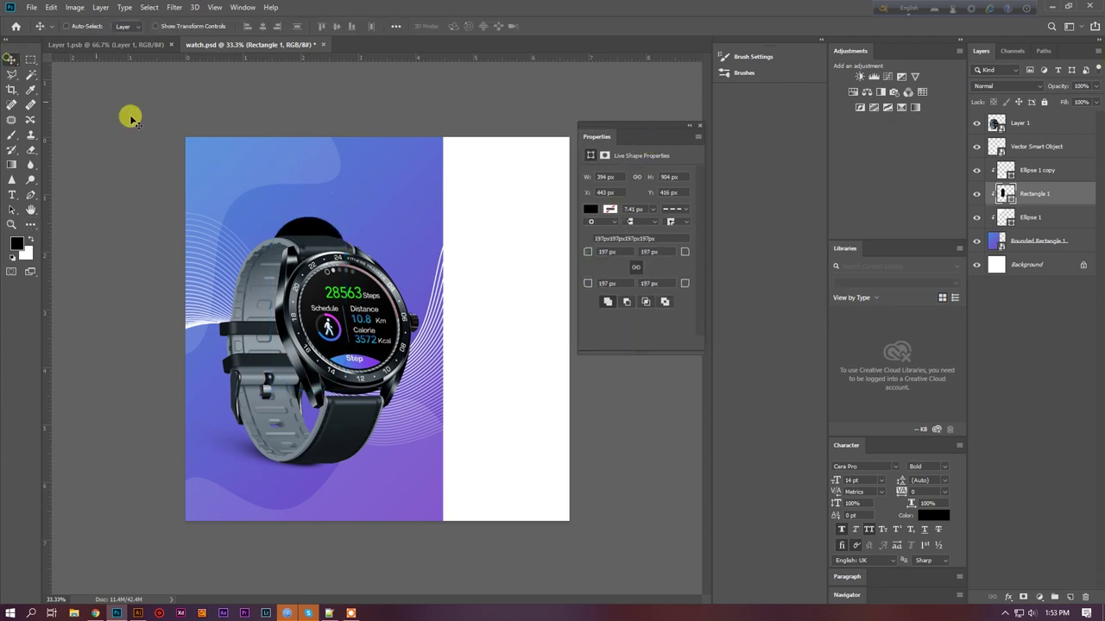
double_click(1001, 195)
drag(639, 464, 628, 348)
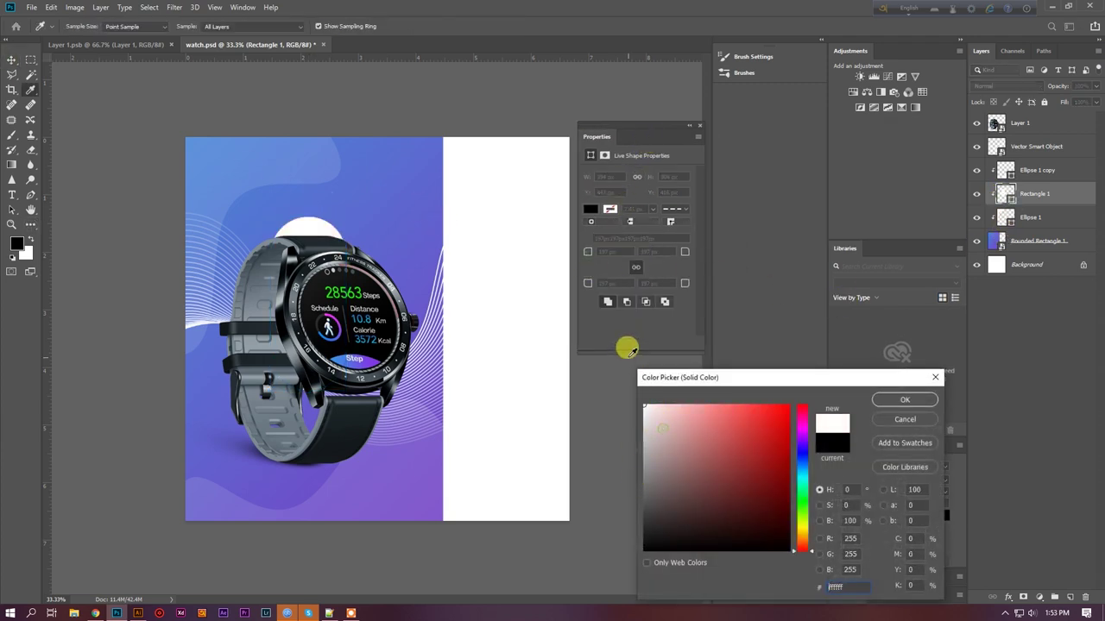
click(898, 400)
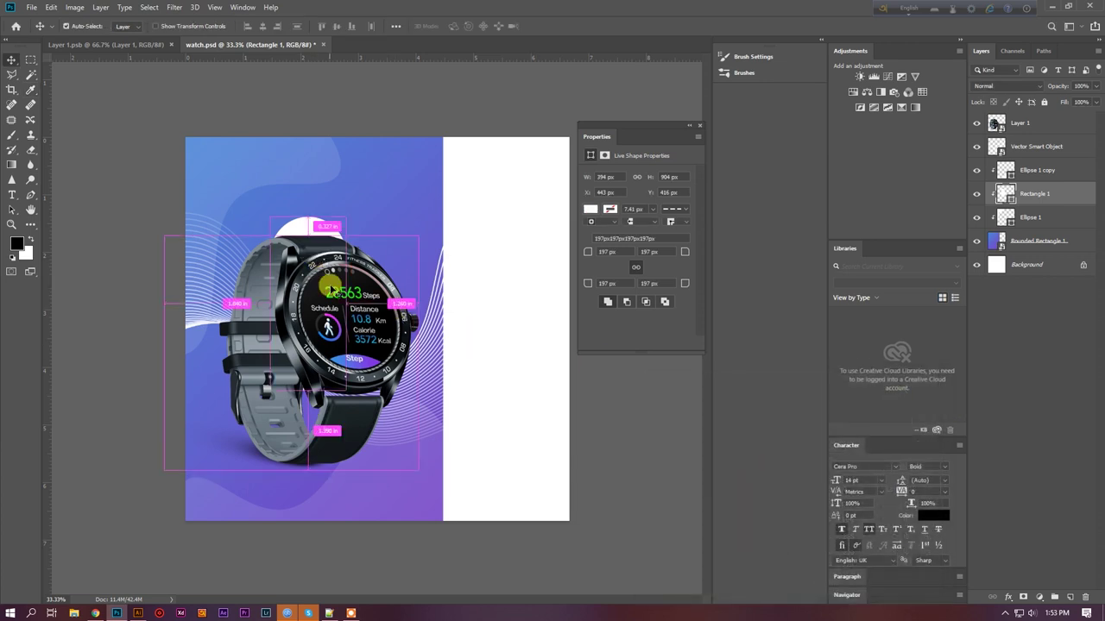
Narrow the rounded rectangle to a 110 px wide bar and arrange two staggered copies of it behind the watch
key(ctrl+t)
drag(347, 299, 327, 334)
key(Return)
Select the original rounded bar together with its two copies and rotate all three by 45 degrees
shift+click(1023, 245)
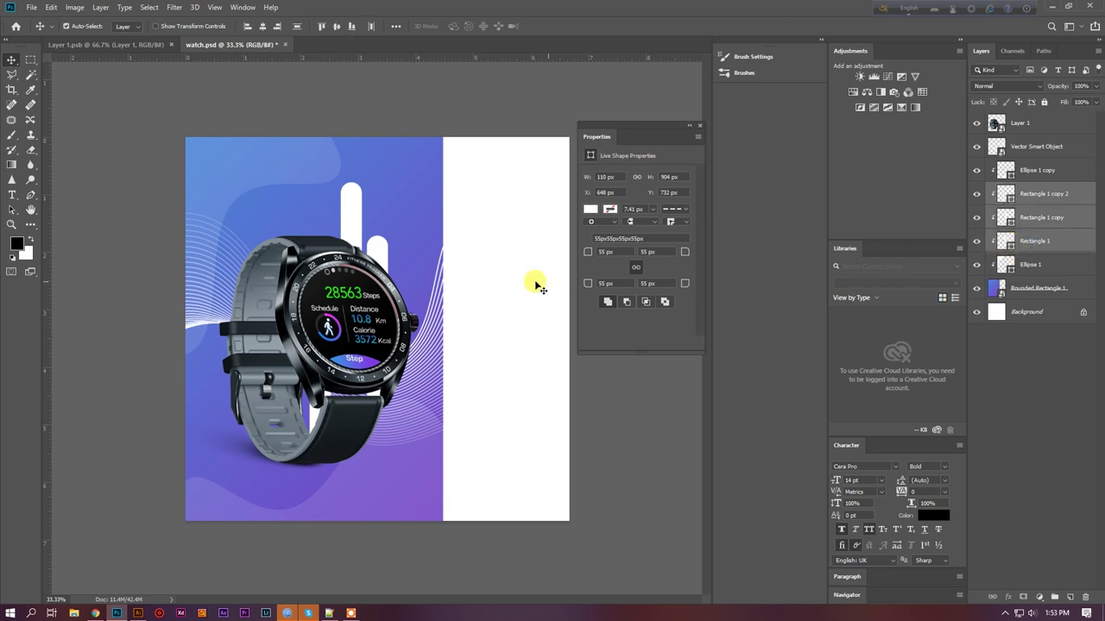
key(ctrl+t)
shift+drag(407, 181, 454, 287)
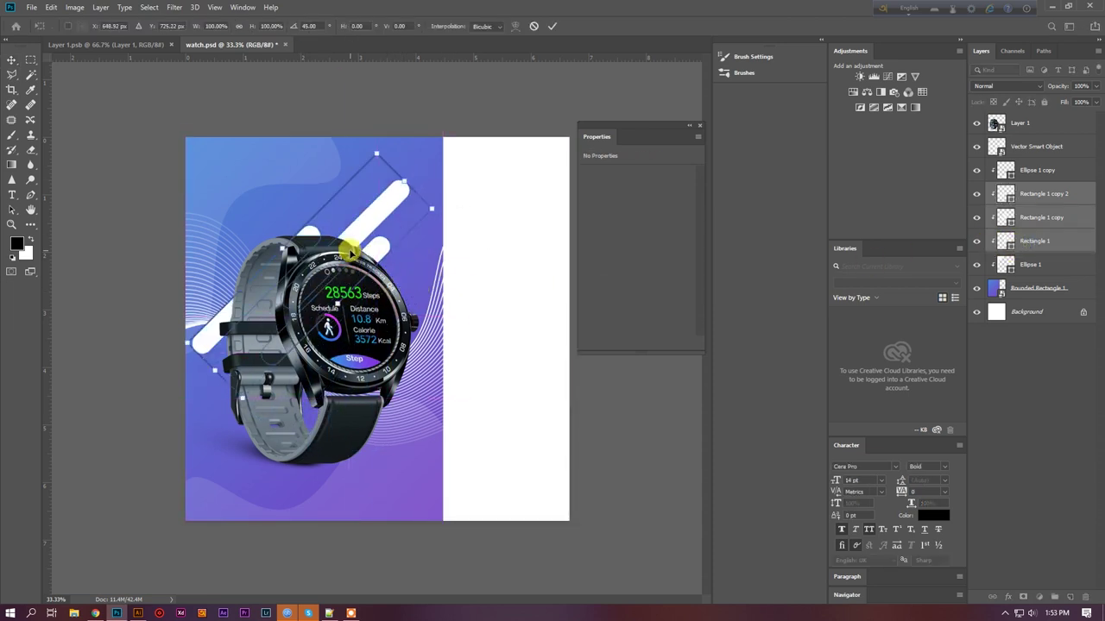
key(Return)
Link the three diagonal bar layers and move the bars to the panel's lower-left corner
right_click(1048, 190)
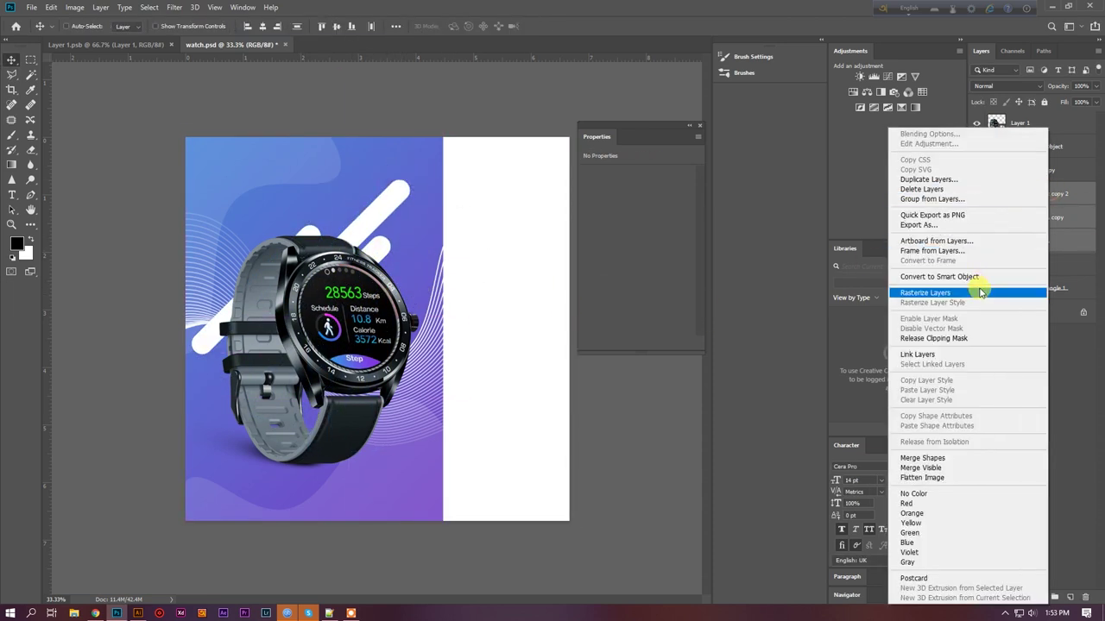
click(951, 354)
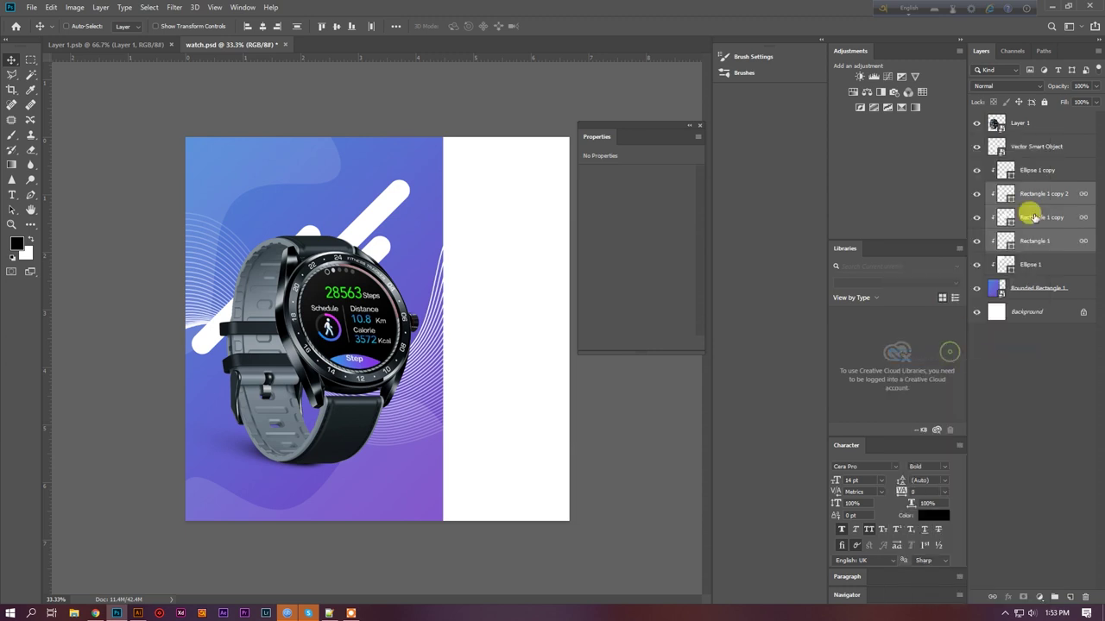
click(1004, 196)
drag(498, 222, 316, 466)
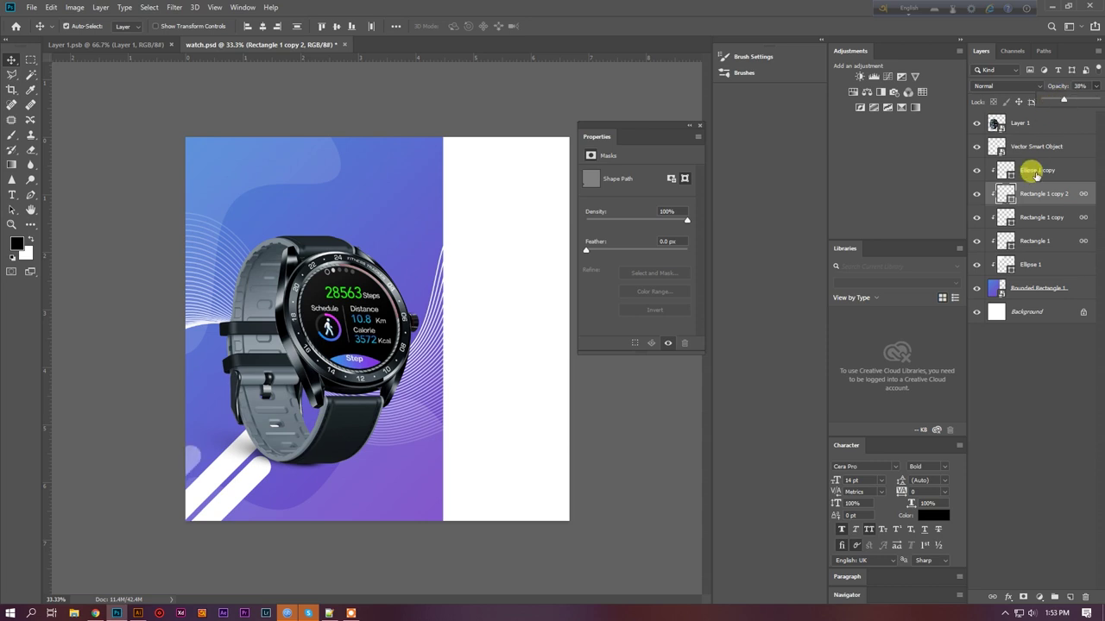
Reduce the opacity of all three diagonal bars together to 8%
click(1030, 184)
key(ctrl+z)
shift+click(1026, 243)
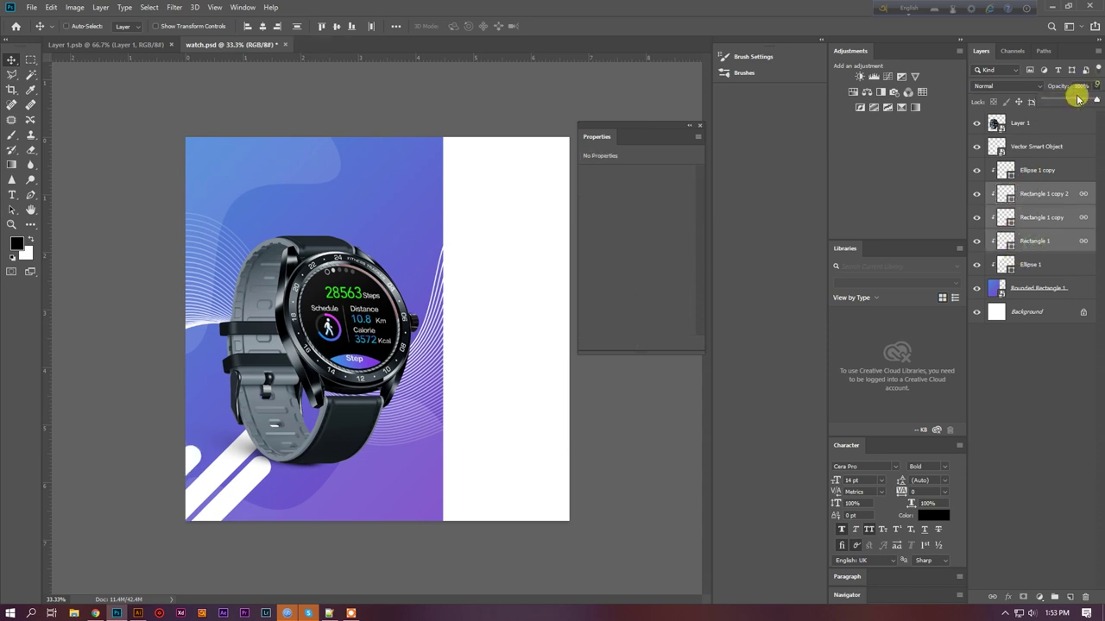
drag(1053, 101, 1046, 98)
Duplicate the three translucent bars and place the copies along the canvas's upper-right edge
drag(216, 414, 469, 129)
key(ctrl+minus)
key(ctrl+minus)
key(ctrl+plus)
key(ctrl+plus)
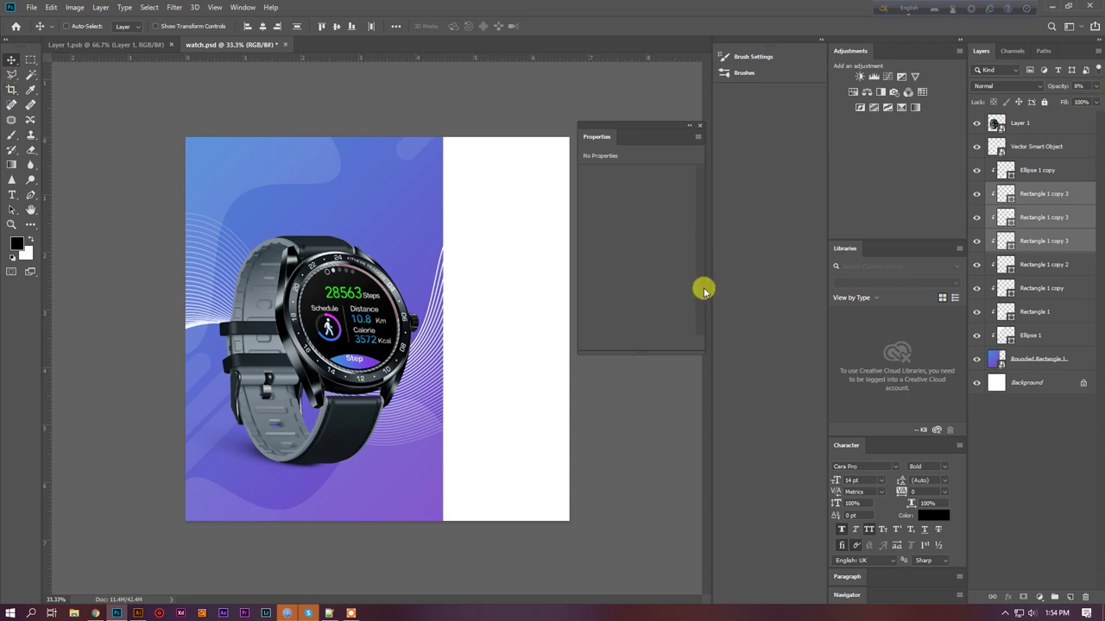
Stretch the gradient panel horizontally to about 6.98 in wide so it covers the whole canvas
click(1015, 361)
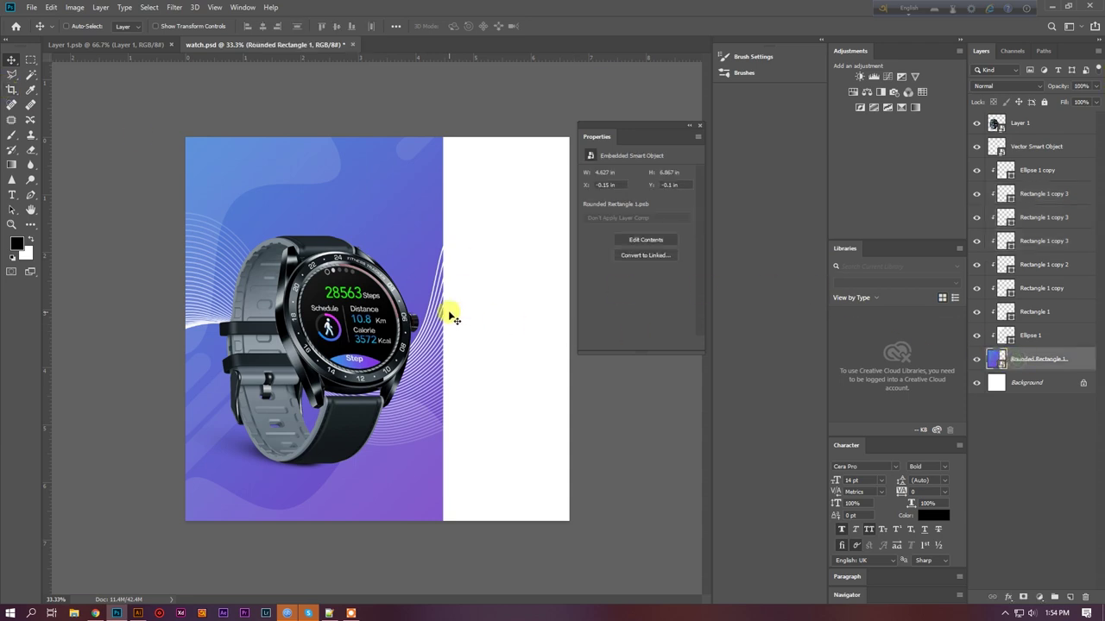
key(ctrl+t)
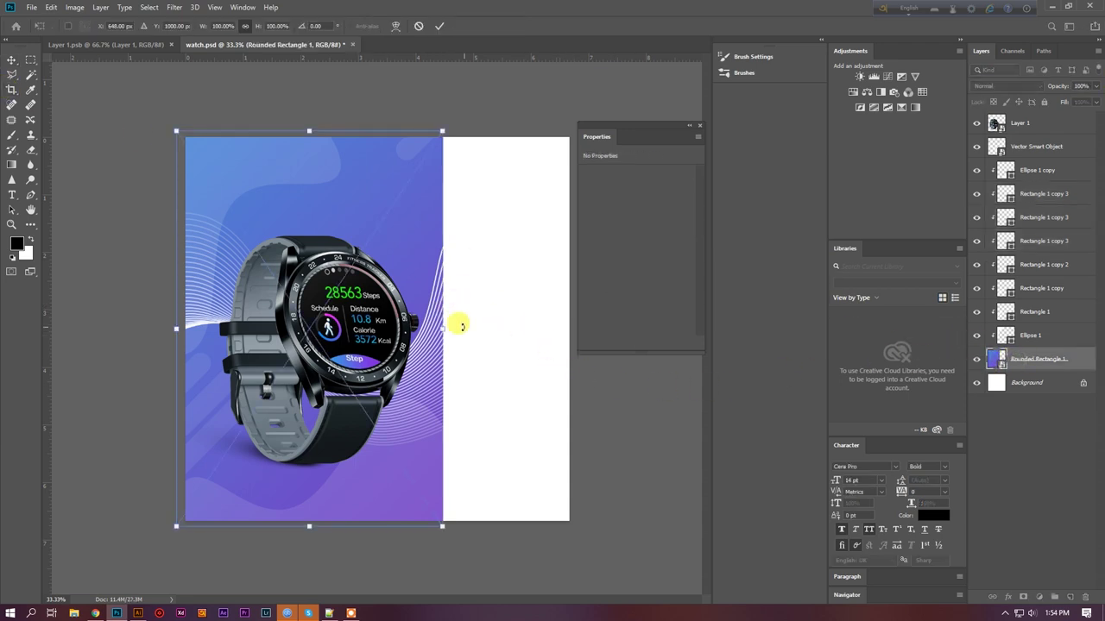
drag(443, 324, 576, 335)
drag(499, 354, 494, 357)
key(Return)
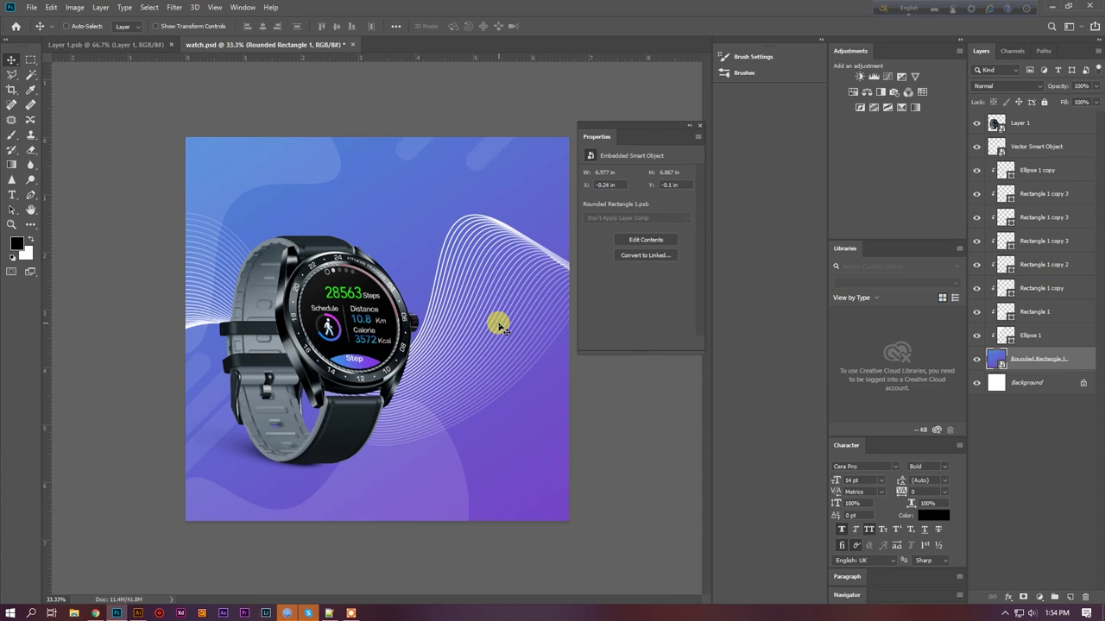
Toggle the ellipse, bar and wave-line layers off and on to check what each contributes to the background
click(1031, 335)
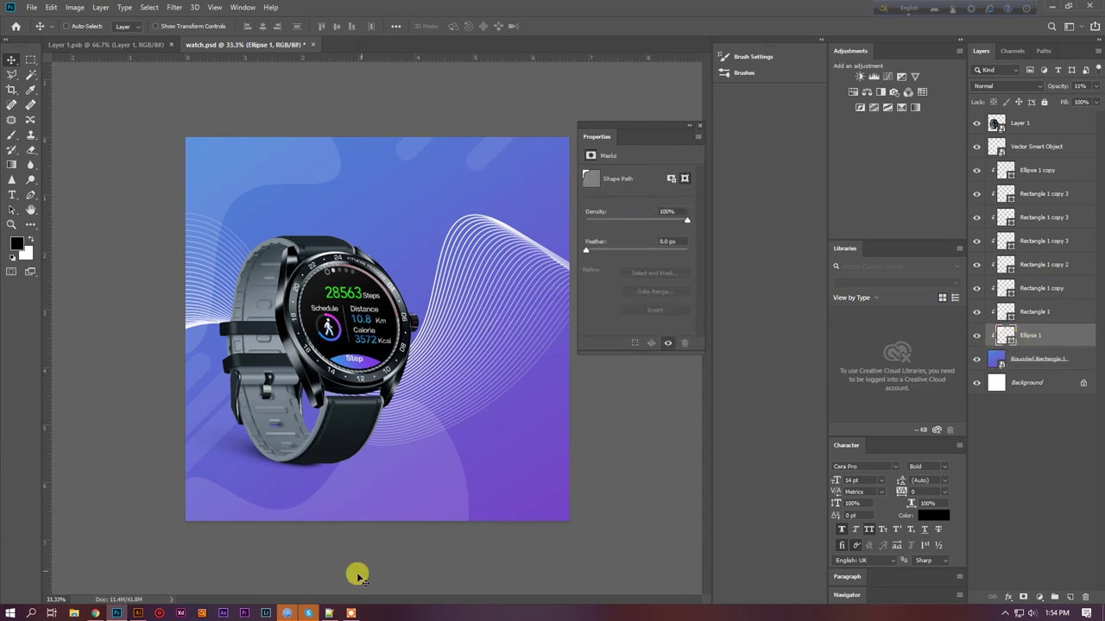
click(17, 193)
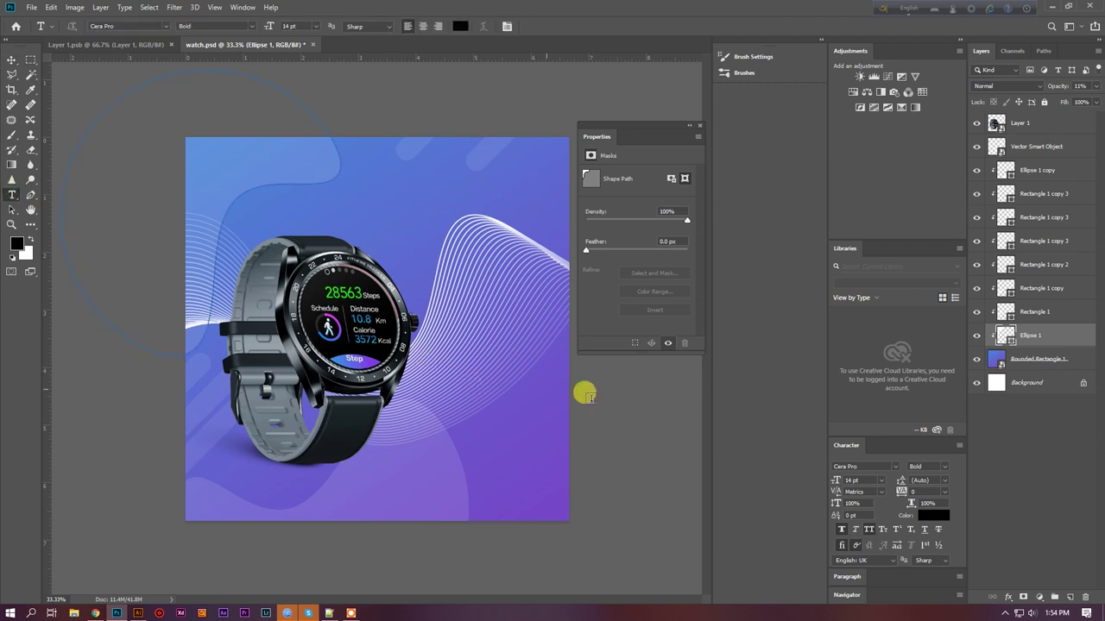
click(1023, 148)
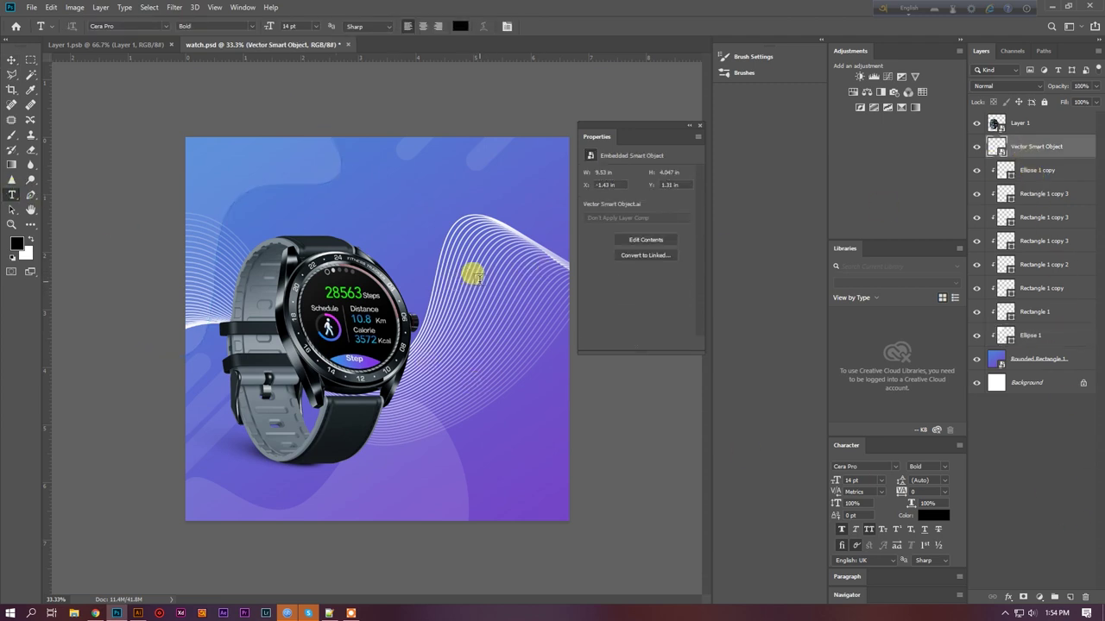
click(1002, 333)
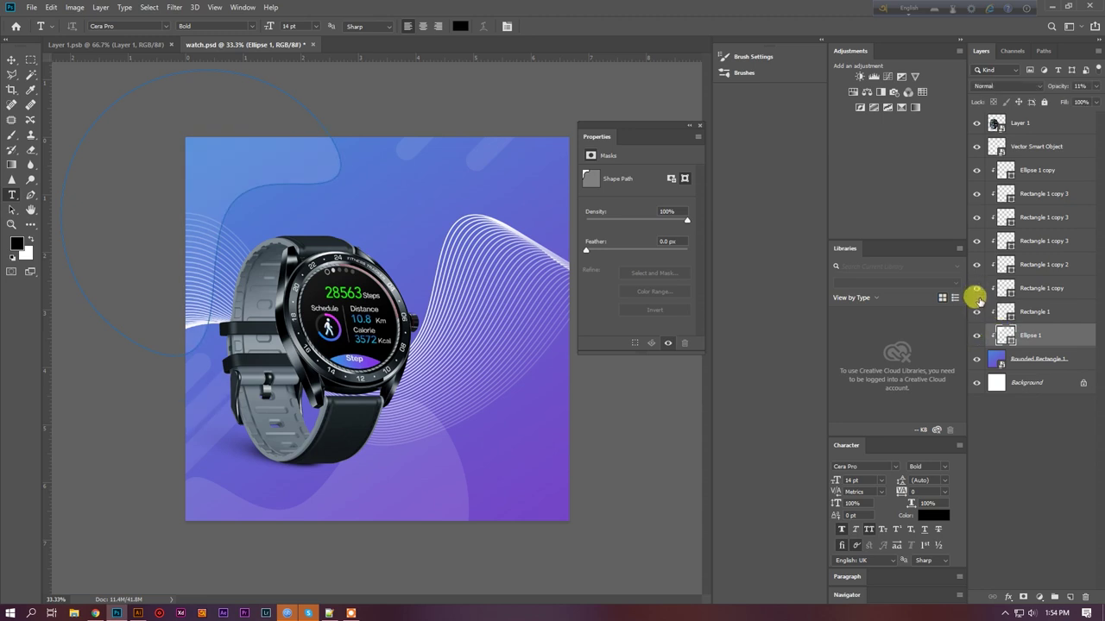
click(977, 335)
click(977, 335)
click(977, 335)
click(977, 335)
click(977, 312)
click(977, 310)
click(986, 290)
click(976, 289)
click(976, 289)
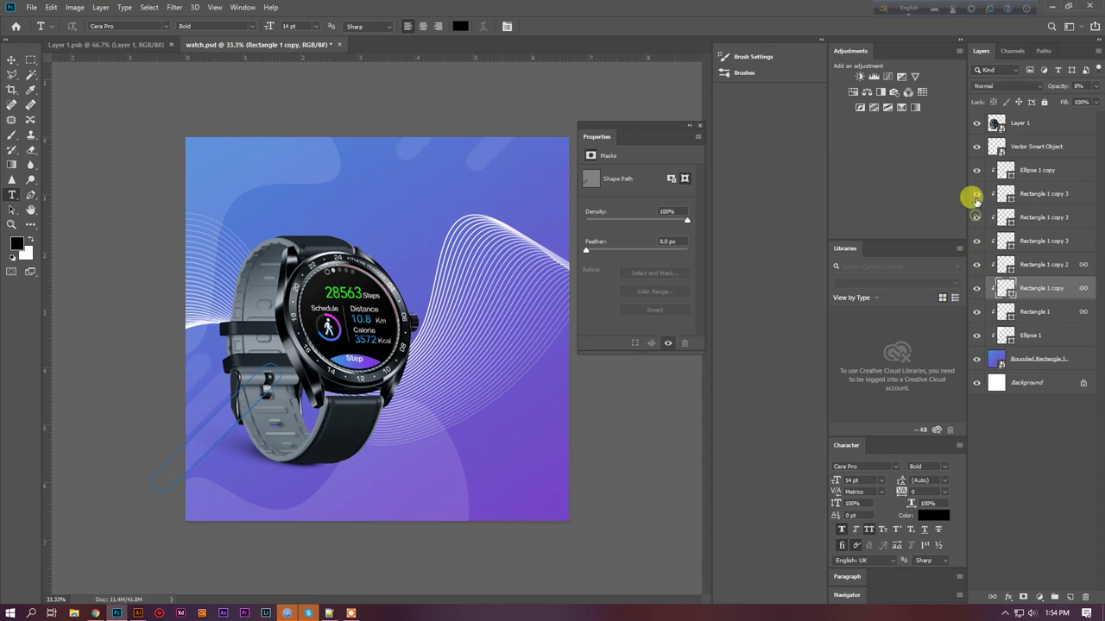
click(976, 171)
click(978, 171)
click(976, 171)
click(977, 171)
click(976, 147)
click(977, 146)
Flip the wave-line graphic horizontally and move it down so it flows behind the watch's lower half
click(1018, 146)
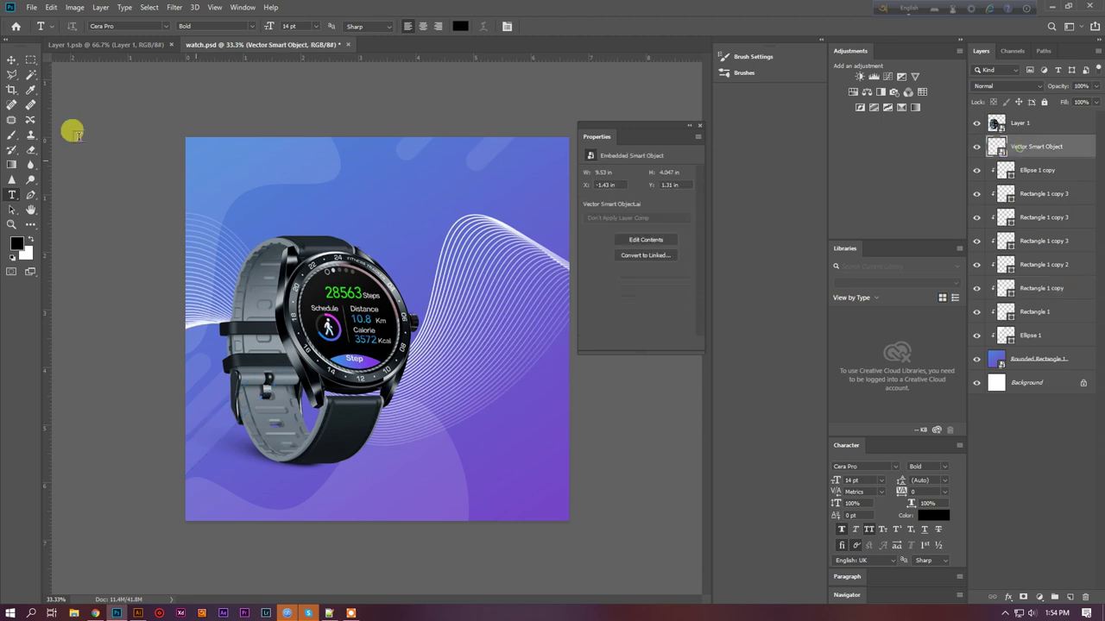
click(12, 59)
drag(424, 289, 424, 374)
key(ctrl+t)
right_click(442, 421)
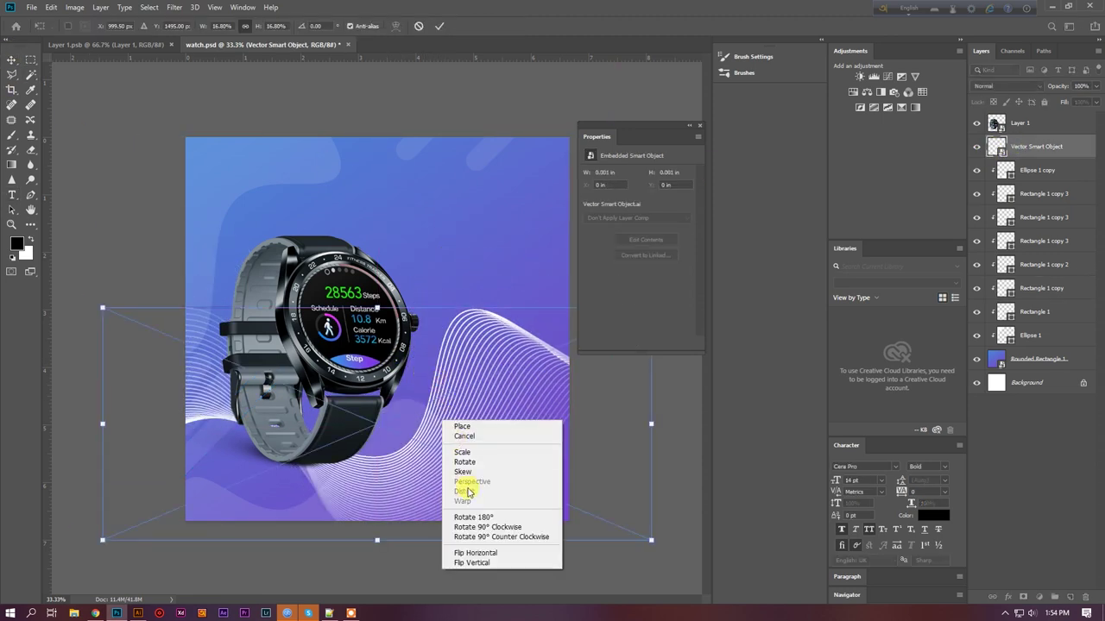
click(475, 557)
drag(471, 446, 449, 434)
key(Return)
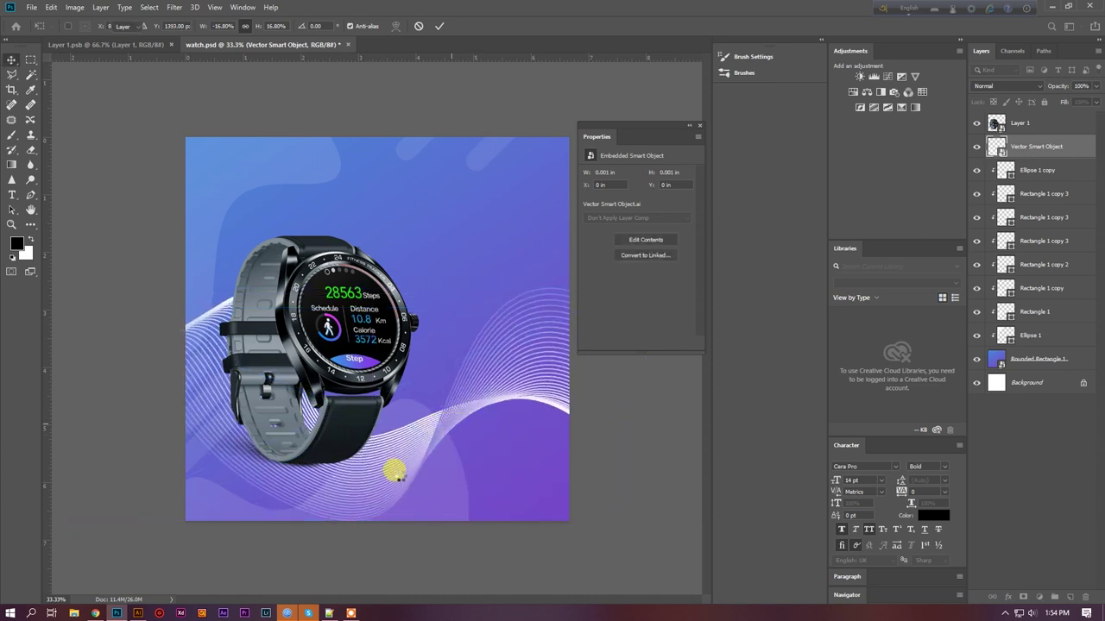
drag(388, 486, 380, 473)
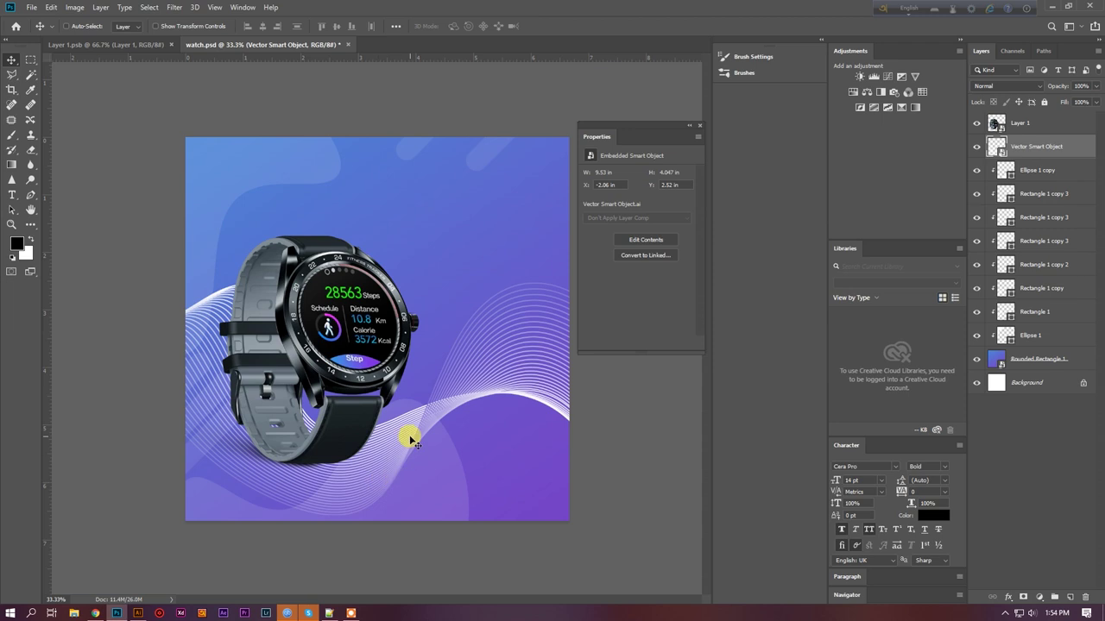
Add the headline SMART WATCH above the wave lines as right-aligned text at 34 pt
click(12, 194)
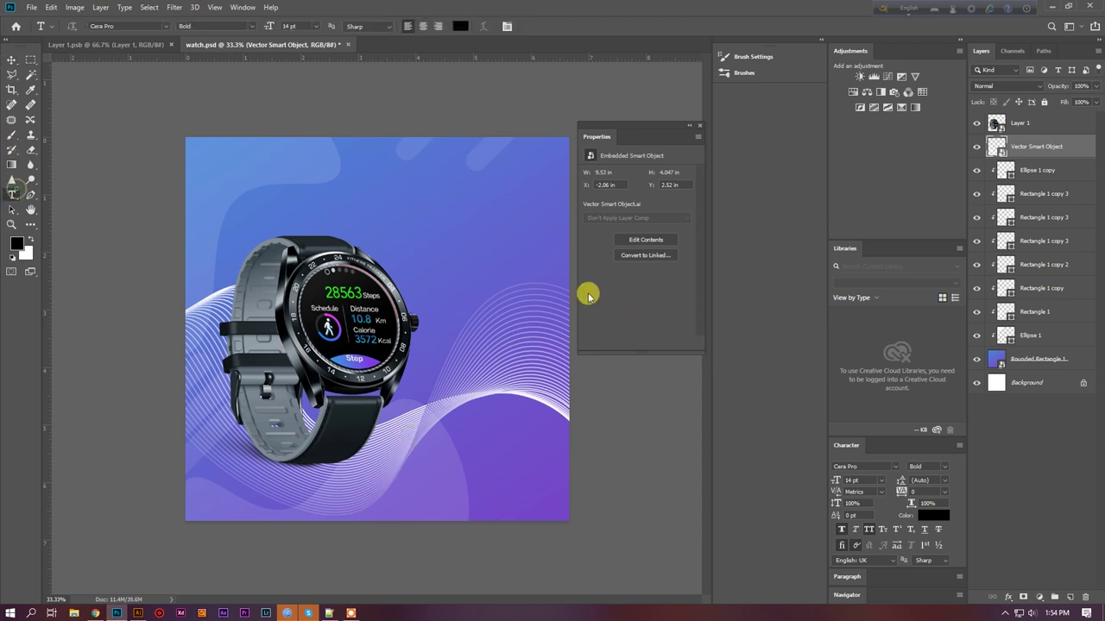
click(459, 214)
text(SMART WATCH)
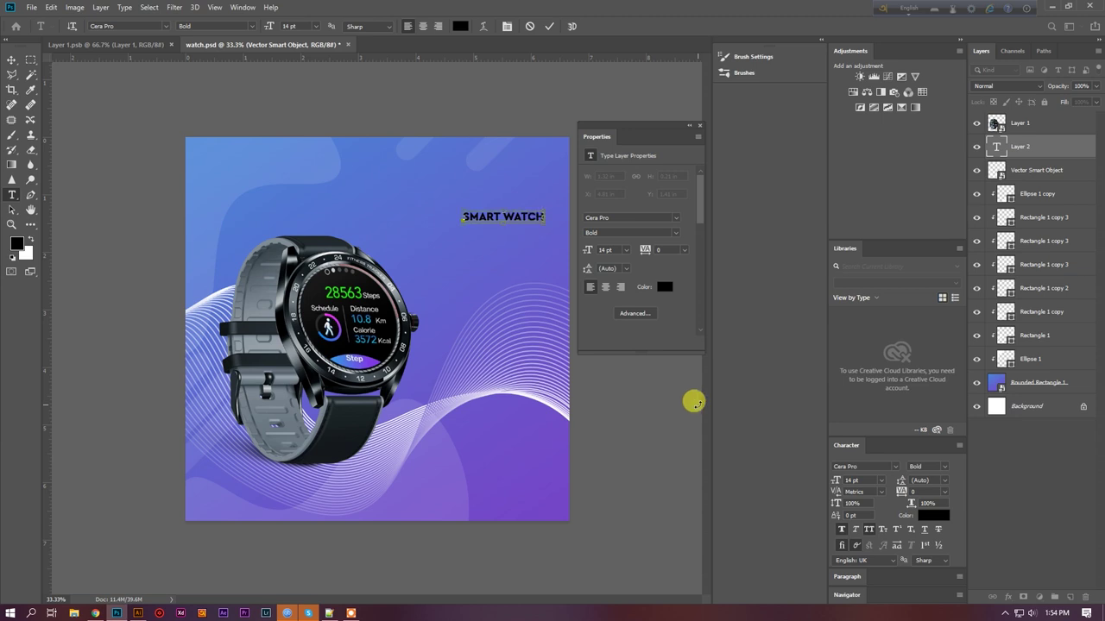
key(ctrl+a)
click(437, 26)
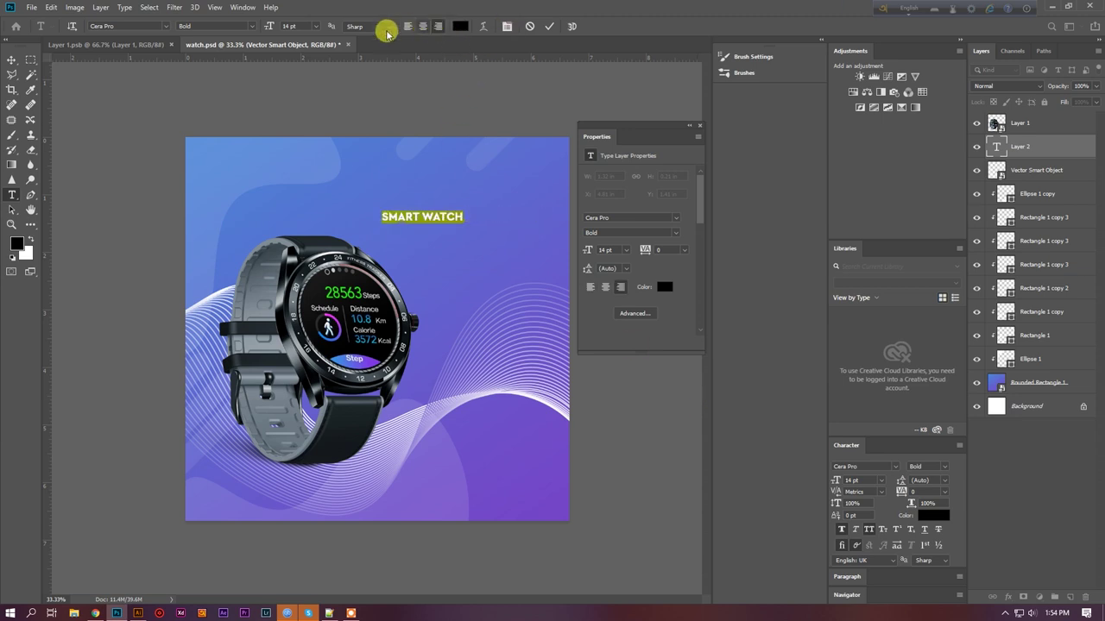
key(shift+Up)
key(shift+Up)
key(shift+Up)
key(shift+Down)
Color the SMART WATCH headline white and move it to the canvas's upper-right area
click(459, 27)
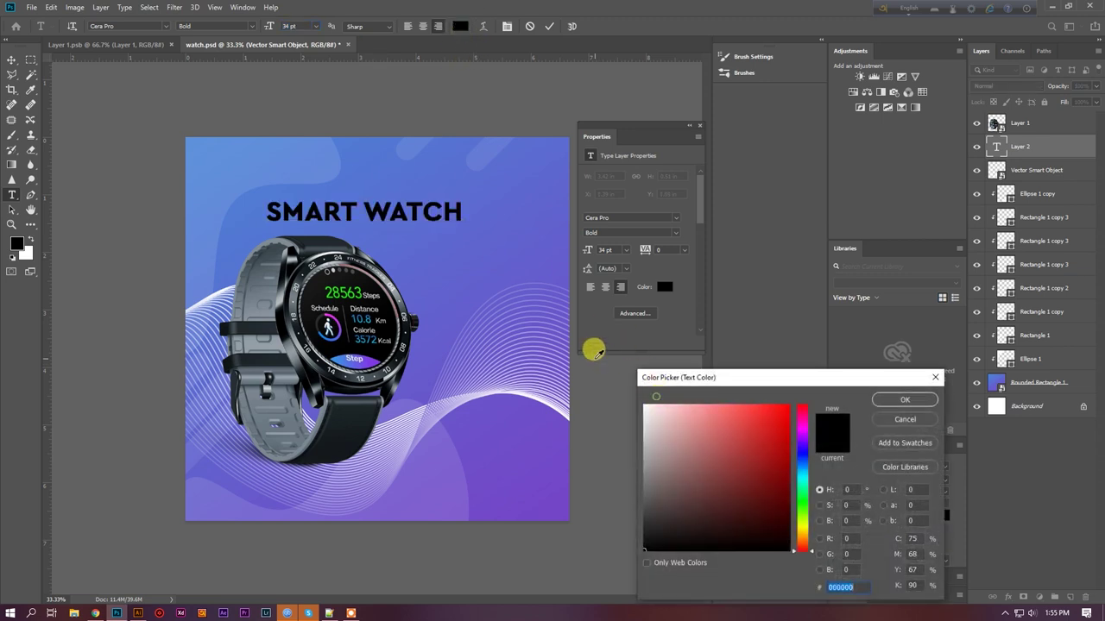
click(644, 405)
click(891, 401)
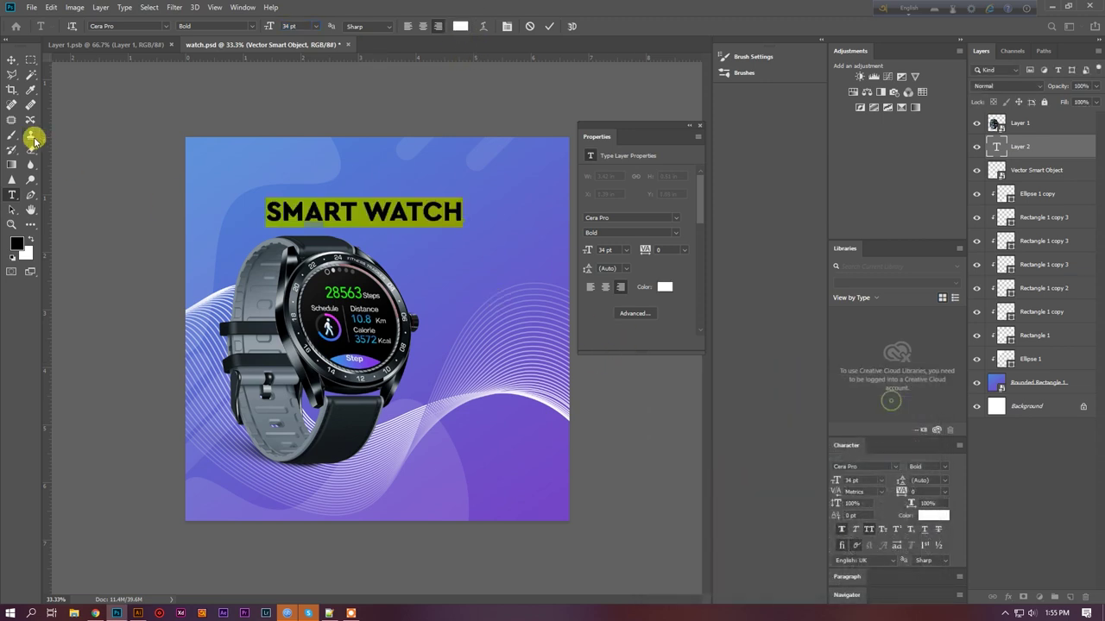
click(12, 59)
drag(420, 203, 527, 197)
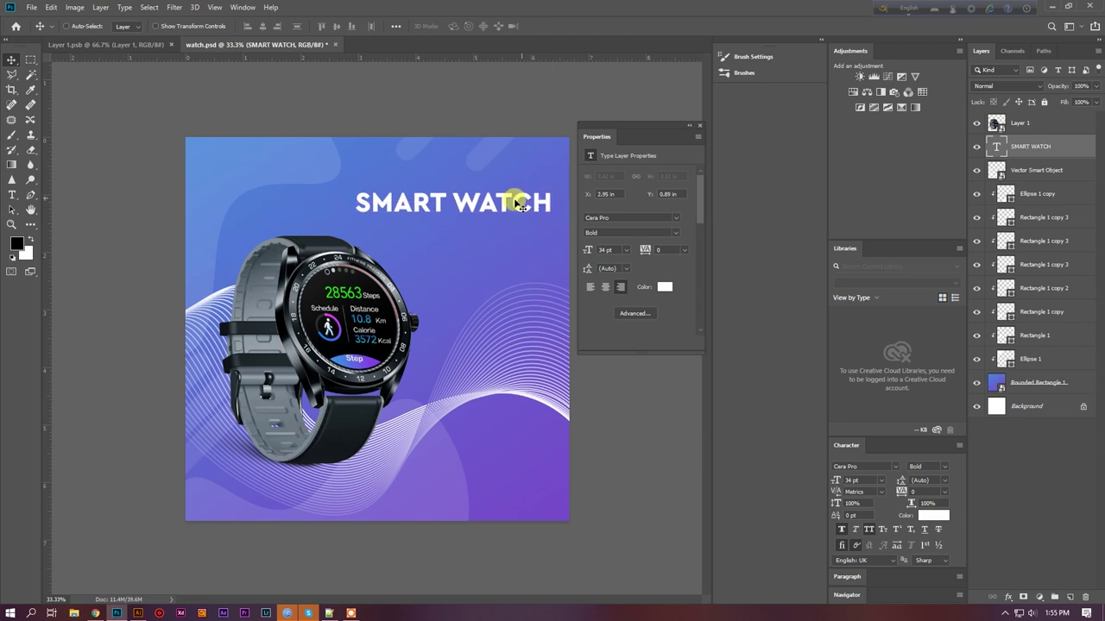
Switch to Chrome and copy the placeholder paragraph from the Lorem Ipsum generator page
click(330, 611)
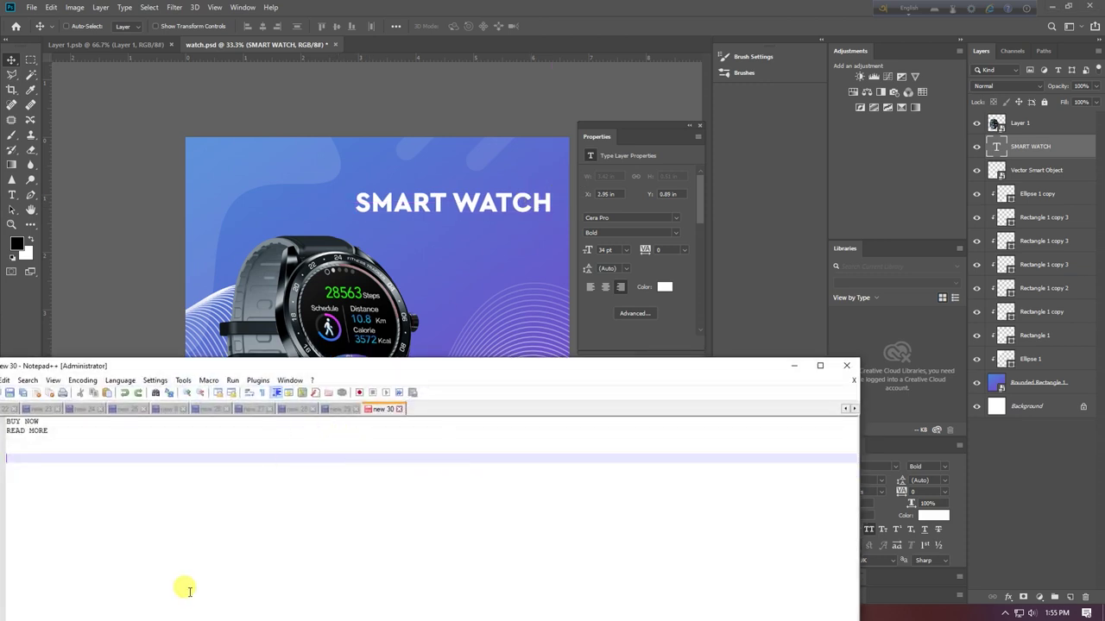
click(791, 365)
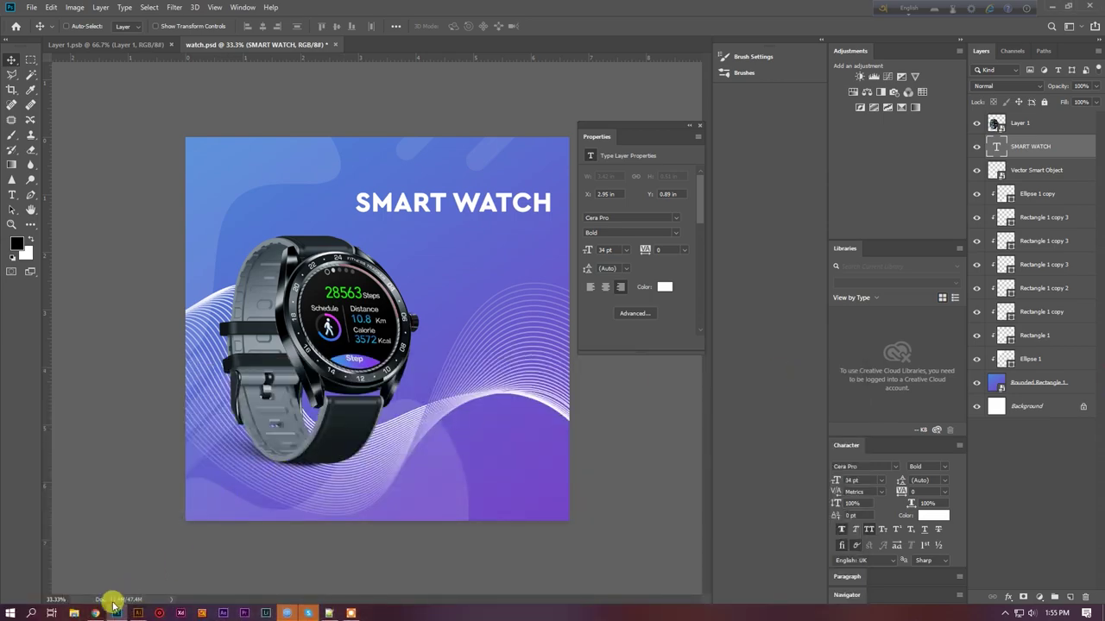
click(99, 610)
click(643, 10)
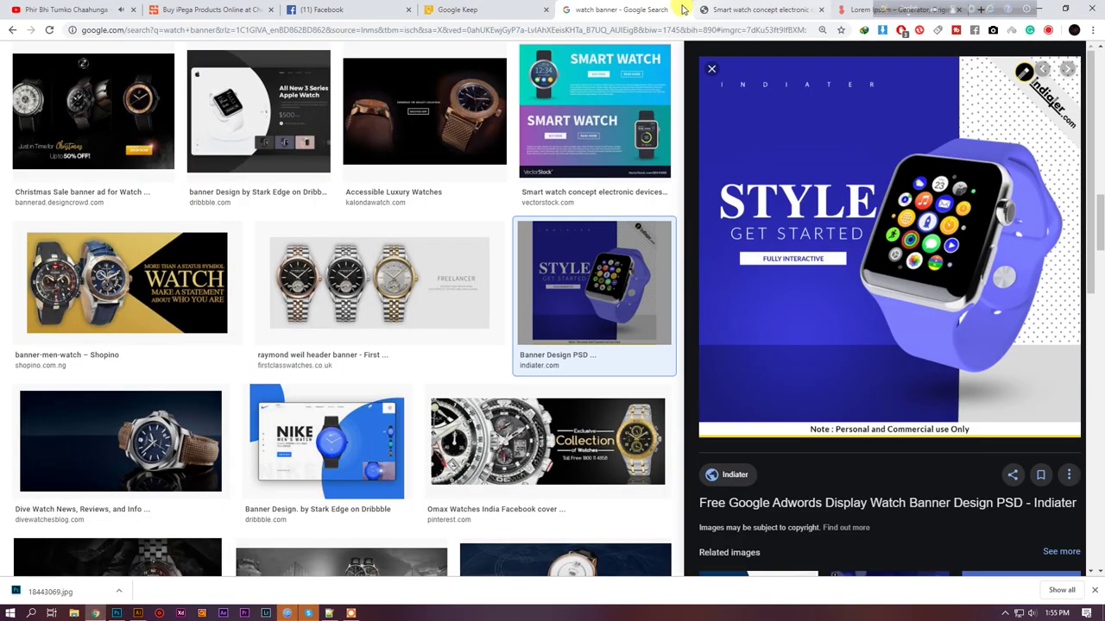
click(684, 10)
click(727, 8)
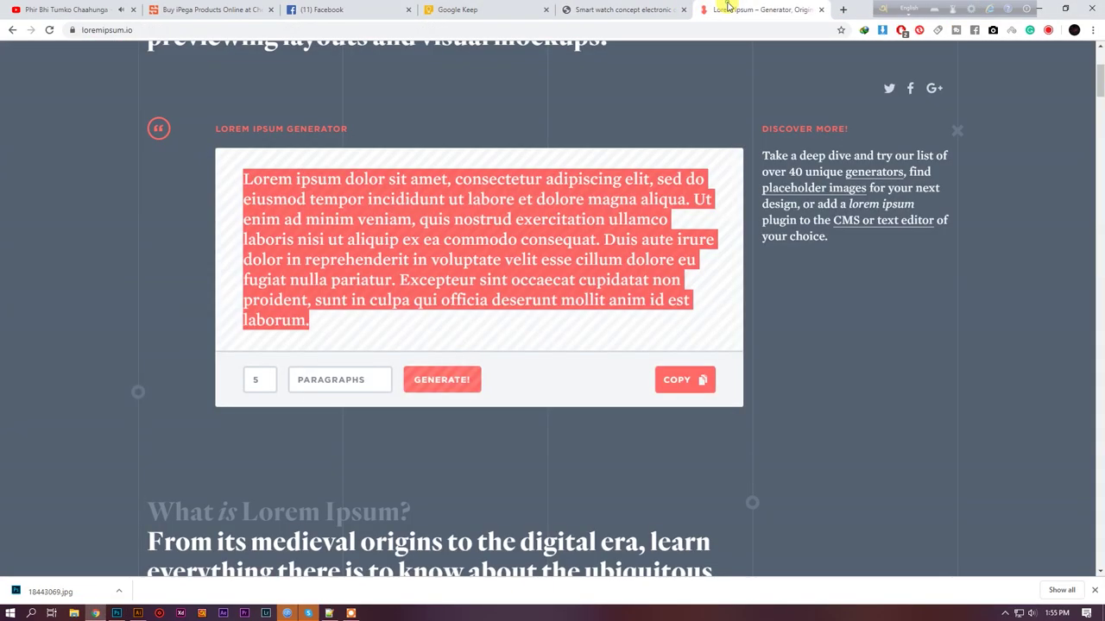
click(428, 323)
key(ctrl+a)
click(389, 314)
drag(308, 324, 230, 182)
Return to Photoshop, add a text box with the lorem ipsum paragraph under the headline, and set it to 5 pt
click(117, 613)
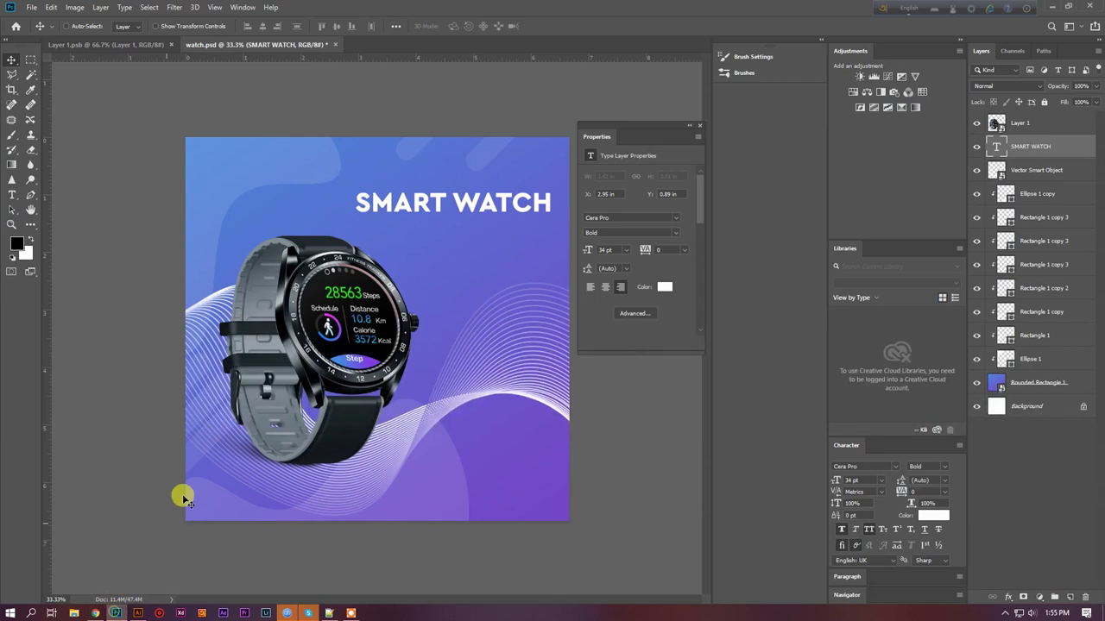
click(12, 192)
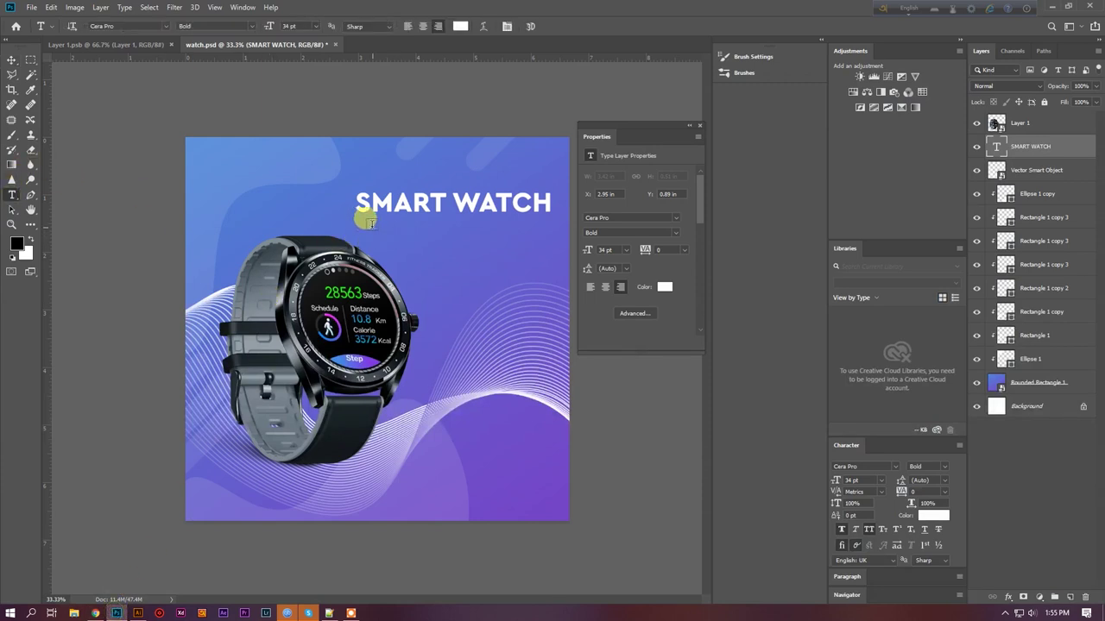
drag(396, 226, 546, 294)
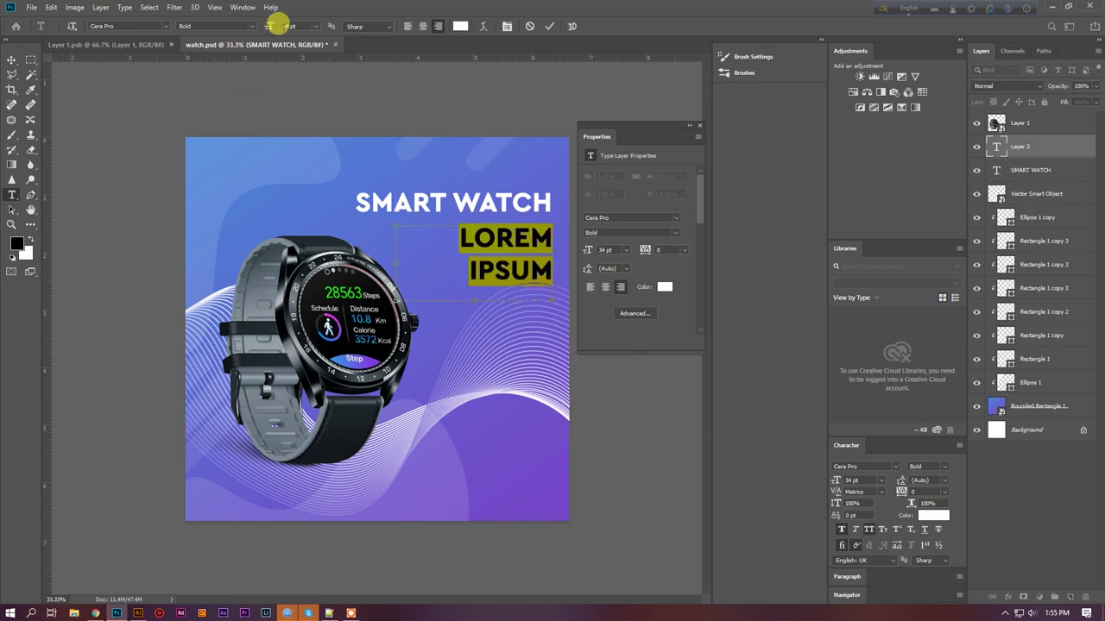
scroll(287, 24, down, 20)
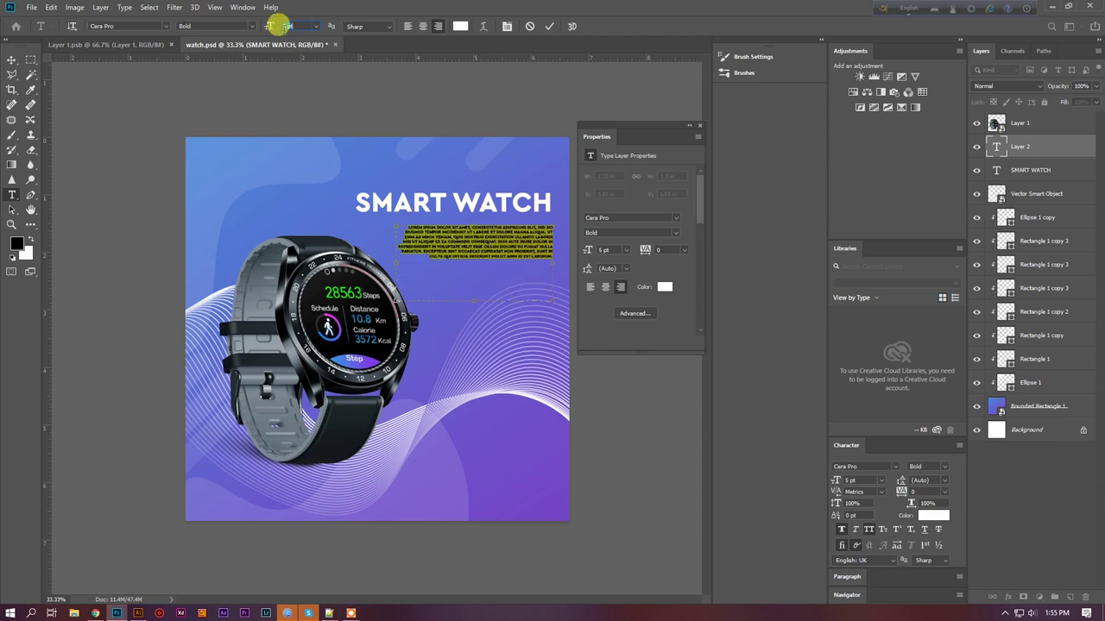
Set the paragraph's font weight to Medium and widen its text box toward the watch
click(252, 27)
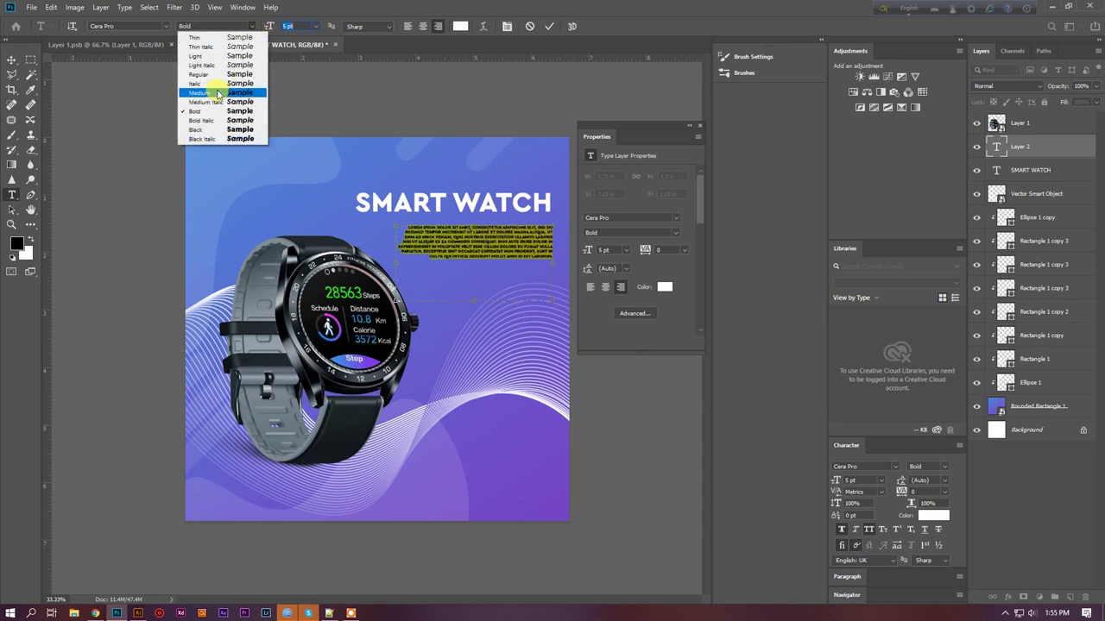
click(220, 88)
drag(399, 258, 378, 259)
click(490, 250)
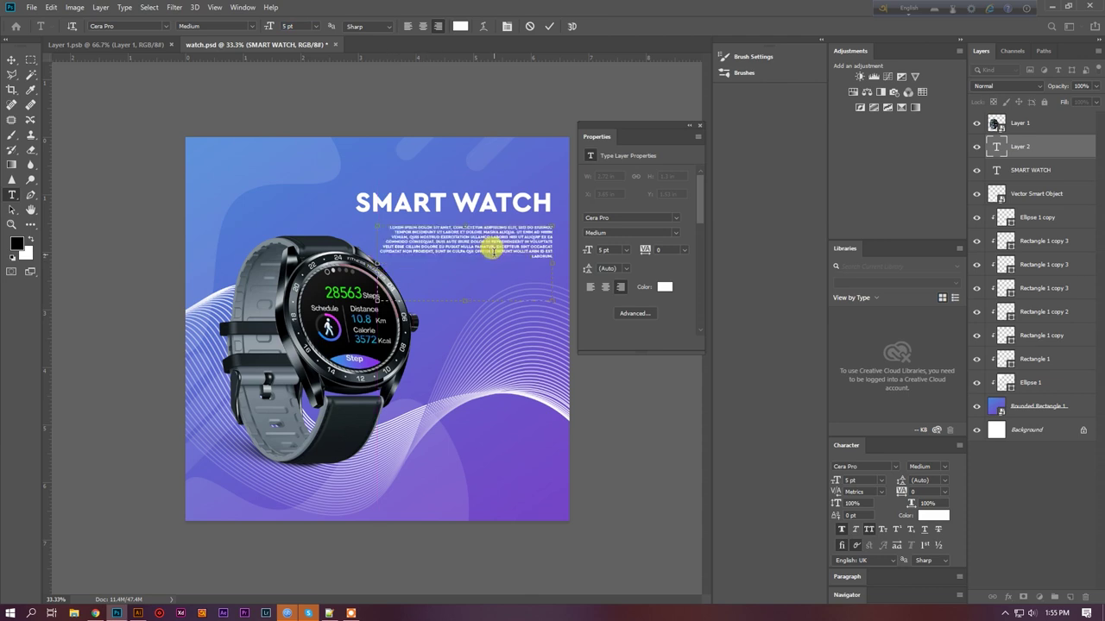
Widen the paragraph's text box slightly toward the watch and nudge the paragraph into line with the SMART WATCH headline
scroll(498, 248, up, 2)
drag(250, 266, 233, 274)
click(12, 59)
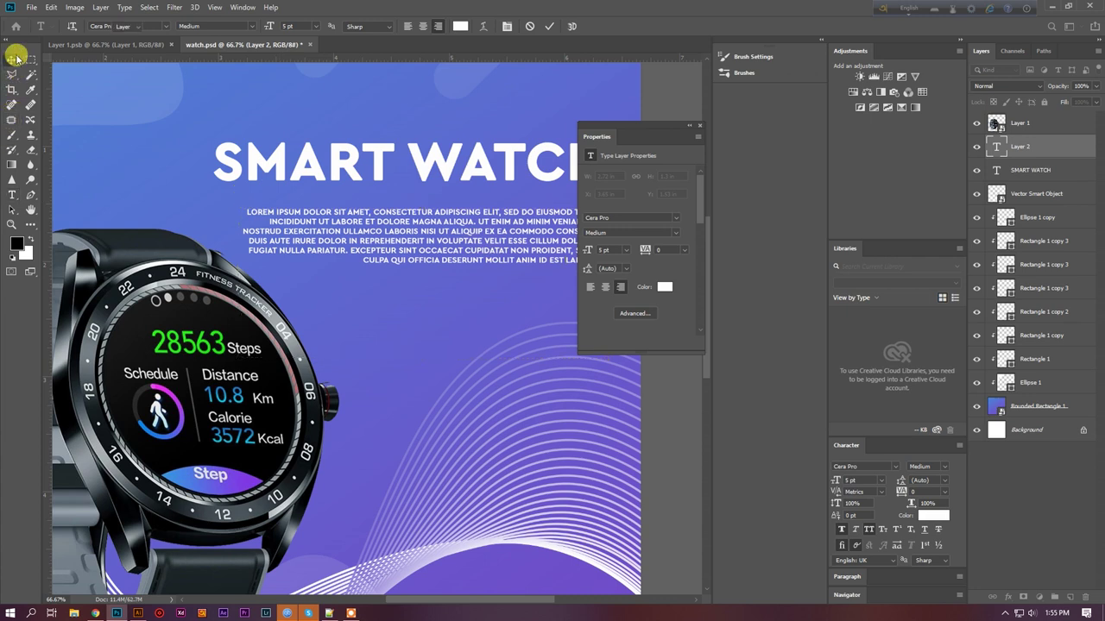
scroll(302, 221, down, 2)
scroll(542, 222, up, 2)
drag(542, 234, 540, 226)
scroll(528, 290, down, 1)
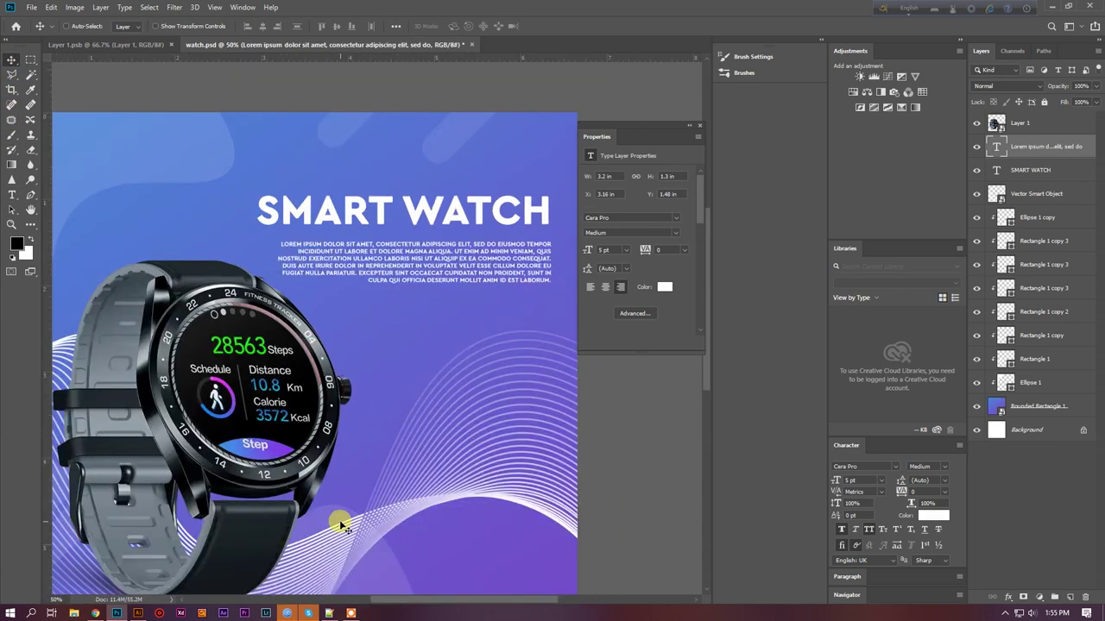
Consult the button wording in Notepad++, return to Photoshop, and draw a white rectangle of about 429 x 111 px below the paragraph
click(330, 610)
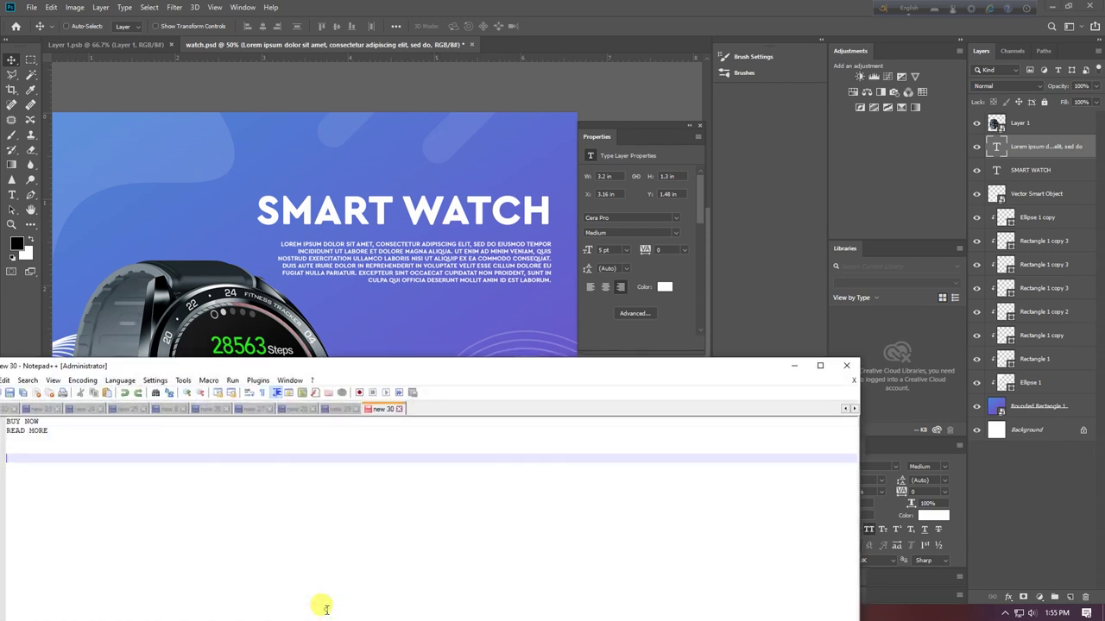
click(793, 365)
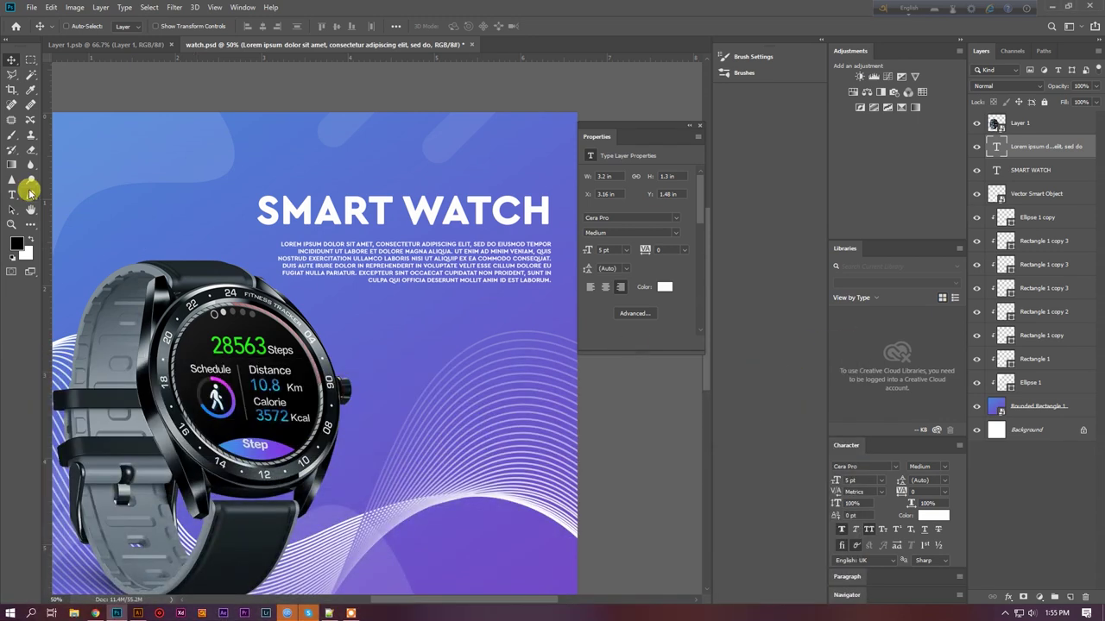
click(30, 226)
drag(425, 337, 548, 366)
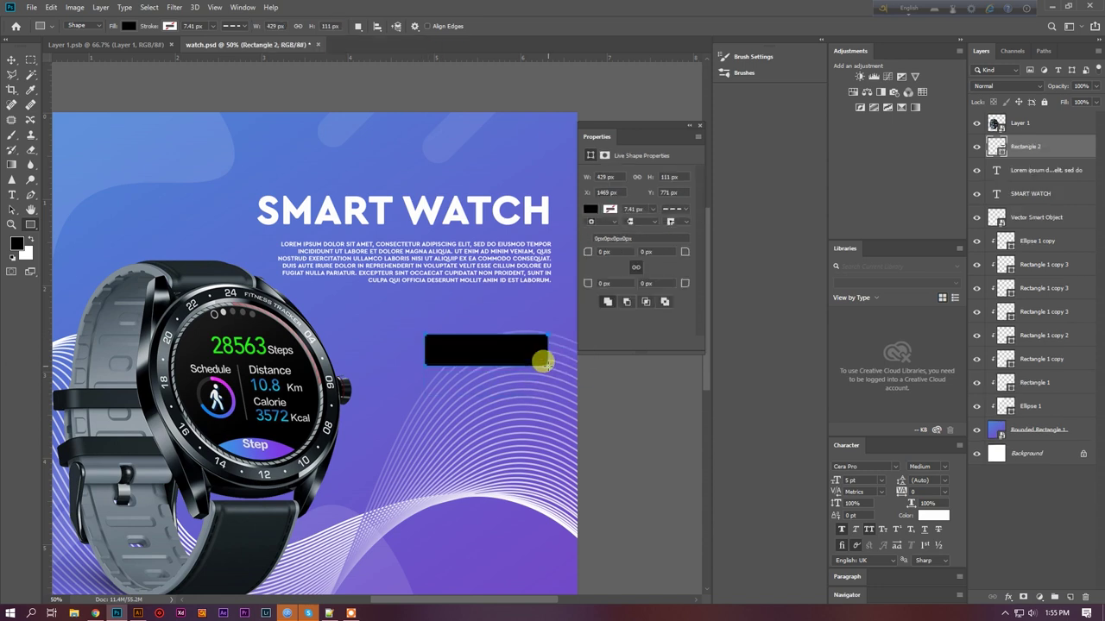
double_click(995, 145)
click(649, 411)
click(891, 399)
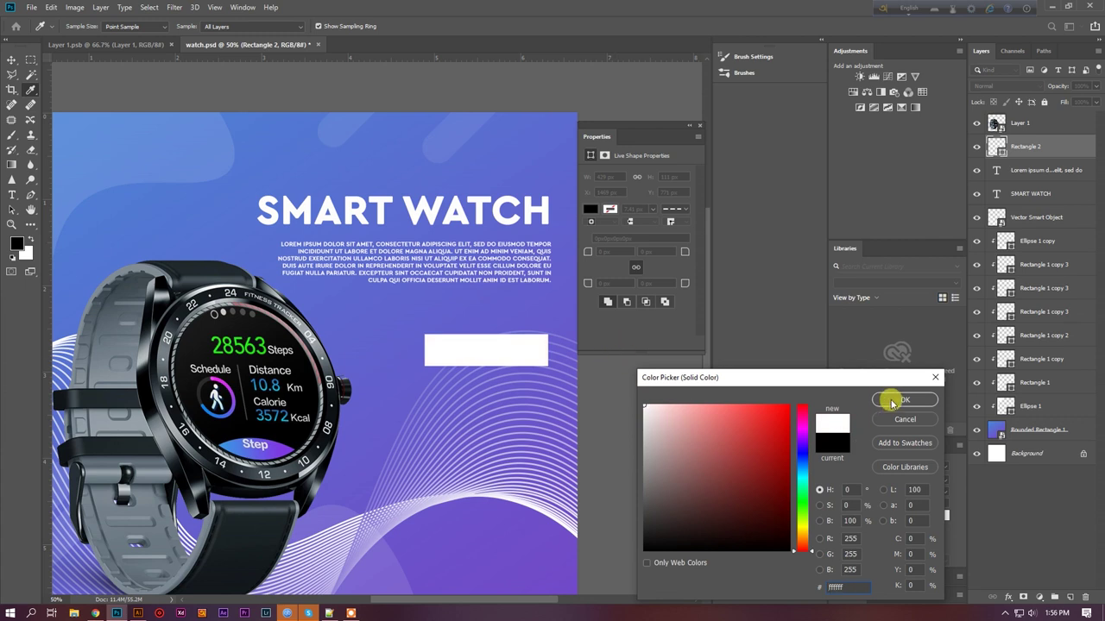
Move the white button rectangle down to the lower-right area of the canvas
click(12, 60)
key(ctrl+minus)
key(ctrl+minus)
drag(507, 321, 497, 421)
key(ctrl+plus)
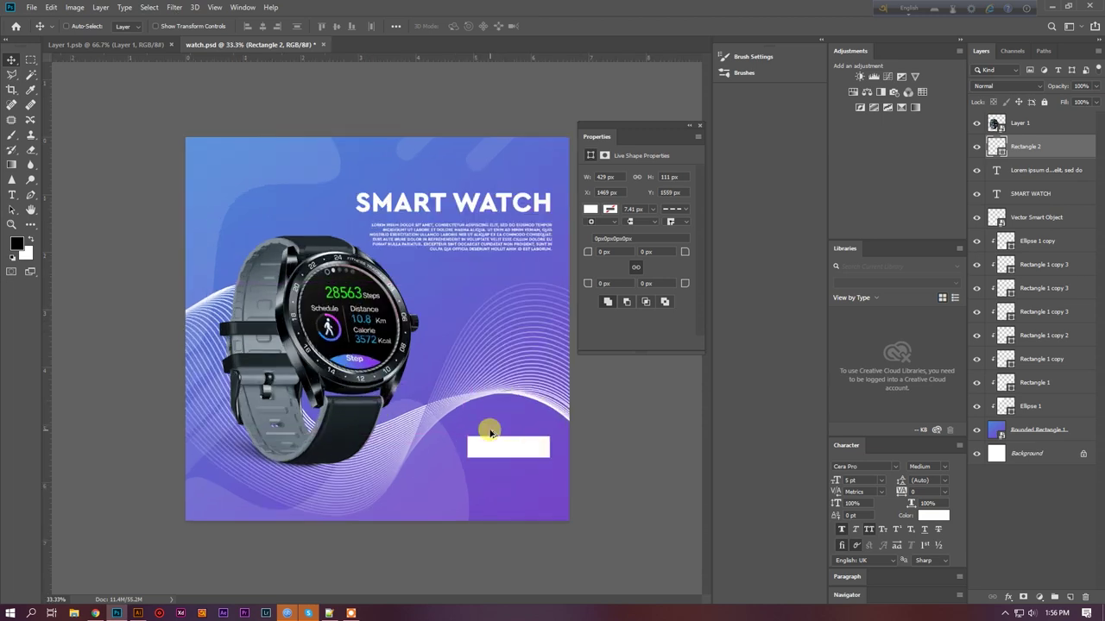
Add BUY NOW as text on a new layer and apply the blue-purple Gradient Overlay to it
click(11, 194)
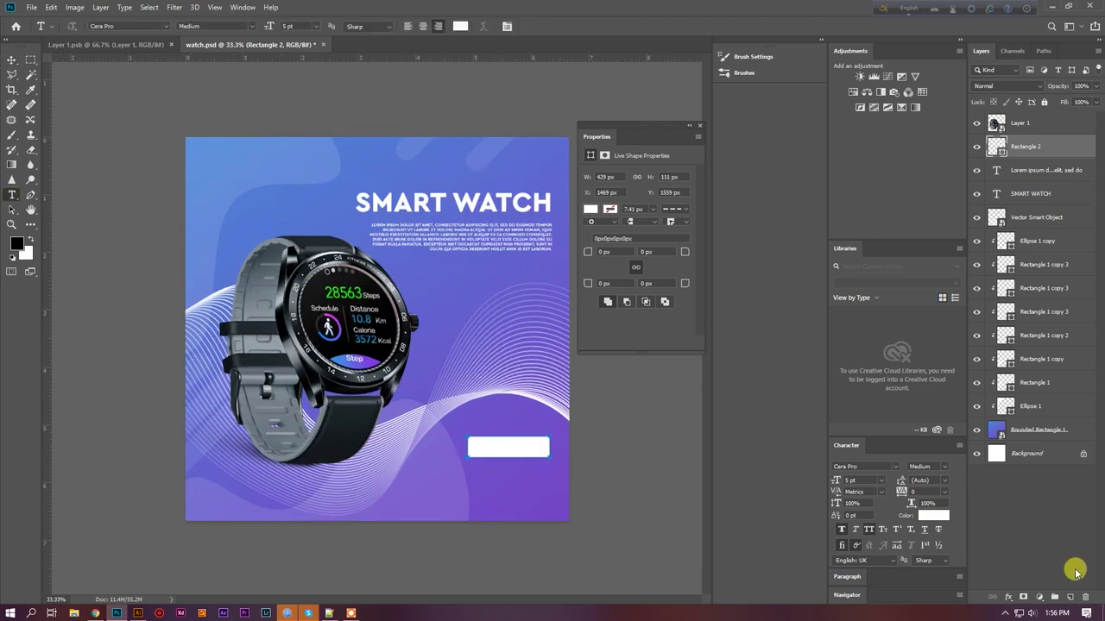
click(1068, 596)
click(426, 386)
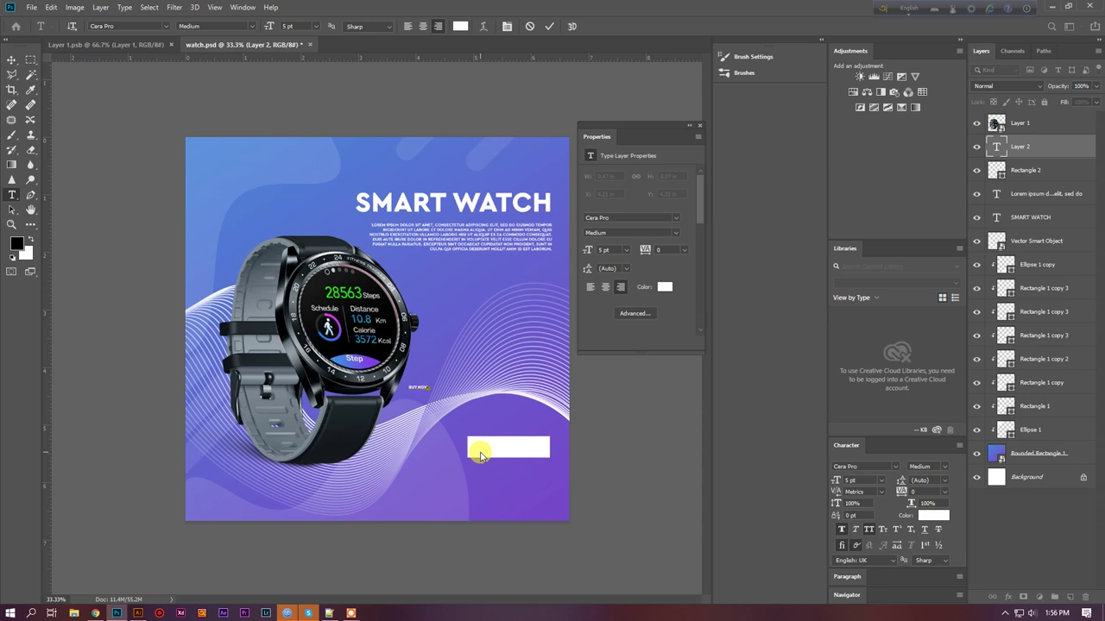
click(12, 59)
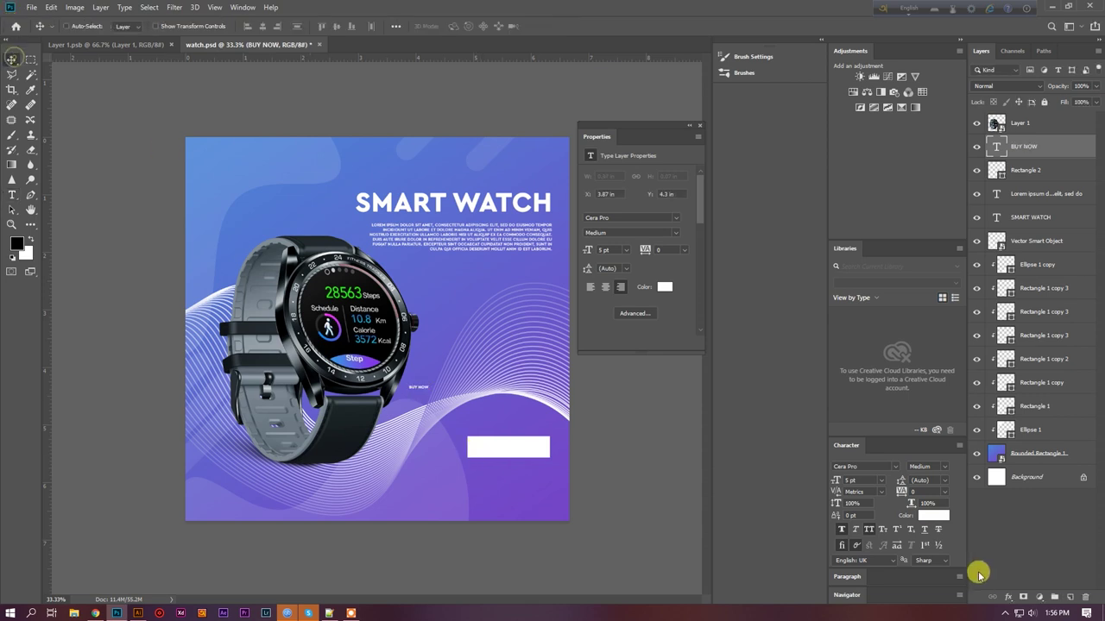
click(1008, 597)
click(1035, 563)
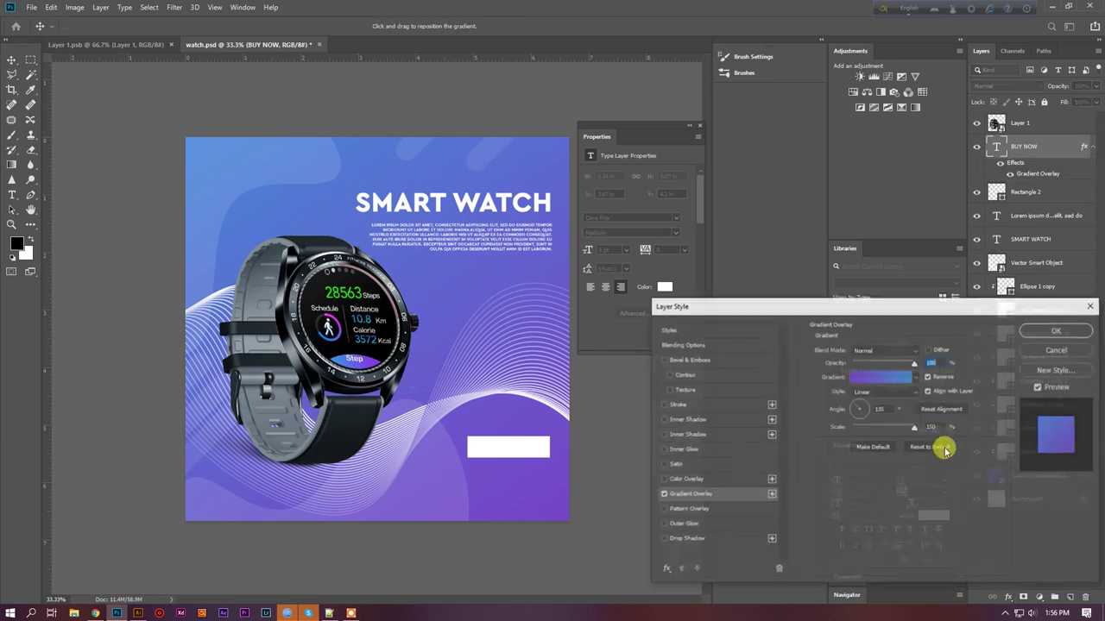
click(1044, 328)
Place the BUY NOW text on the white rectangle and enlarge it to about 16.32 pt
drag(423, 390, 528, 459)
scroll(521, 460, up, 3)
key(ctrl+t)
mouse_move(486, 436)
mouse_down()
mouse_move(488, 460)
mouse_move(484, 451)
mouse_up()
key(Return)
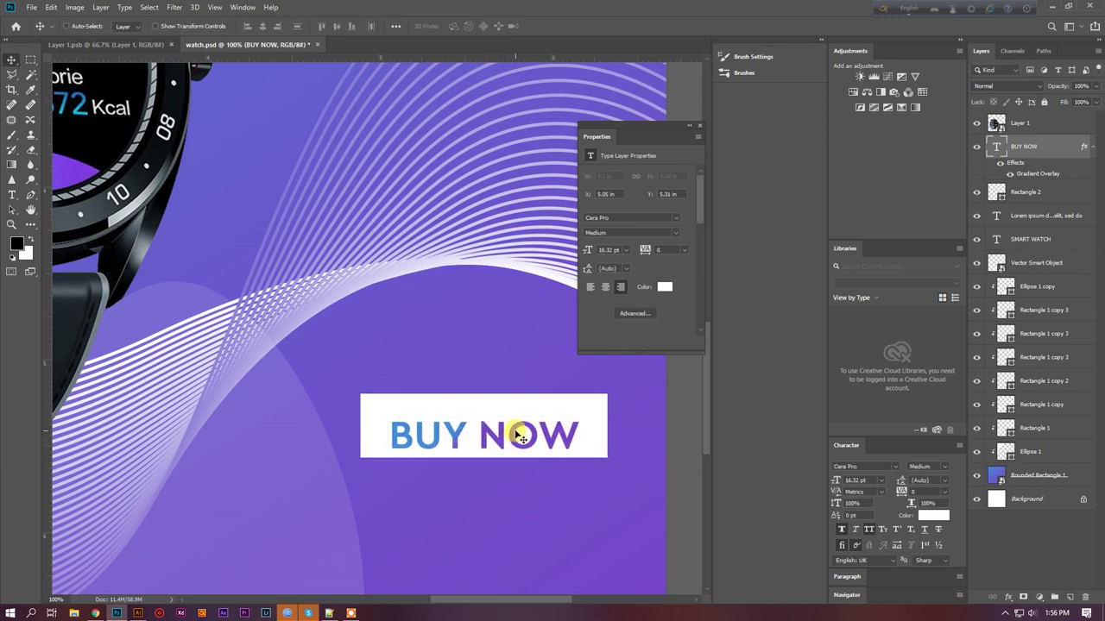
Set the BUY NOW Gradient Overlay angle to 0° and slightly reduce the overlay's opacity
double_click(1025, 173)
drag(863, 405, 867, 412)
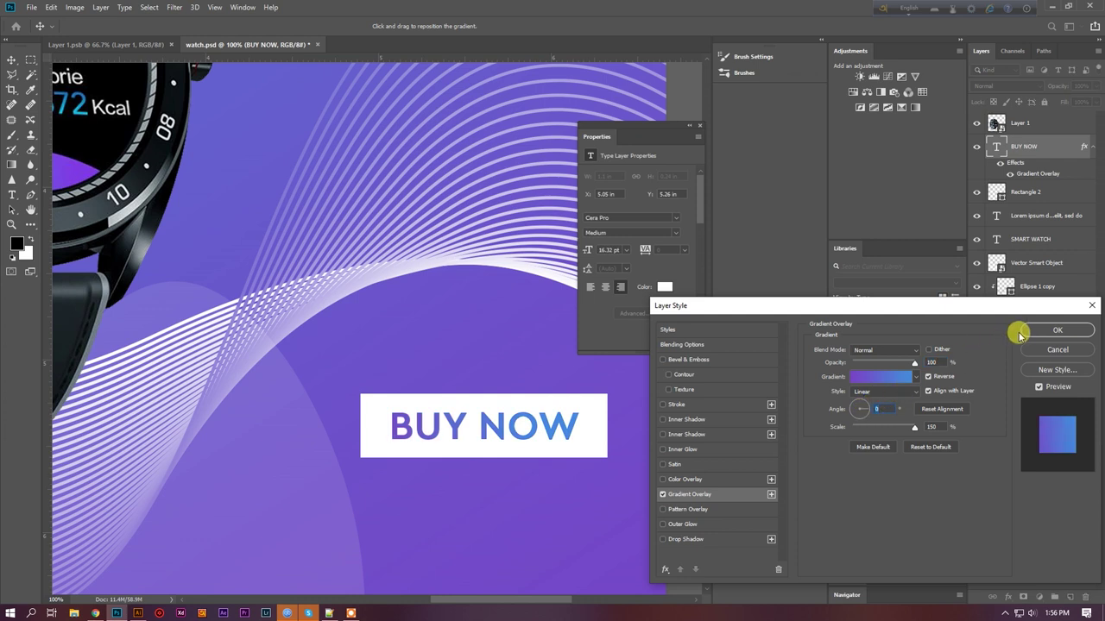
drag(918, 366, 897, 370)
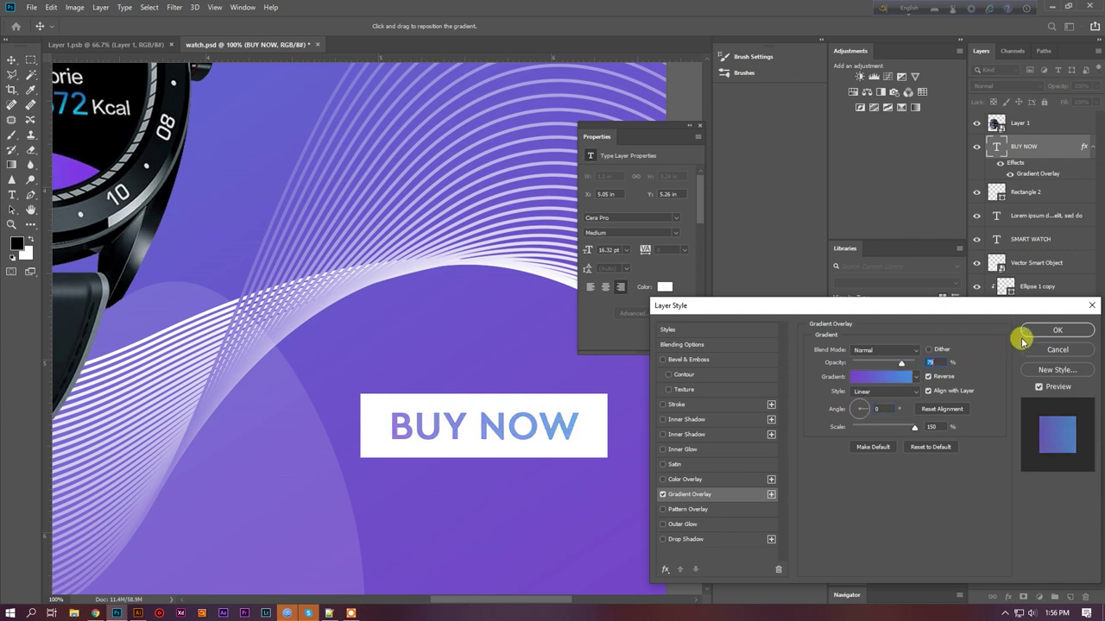
click(1058, 330)
key(ctrl+minus)
key(ctrl+minus)
key(ctrl+minus)
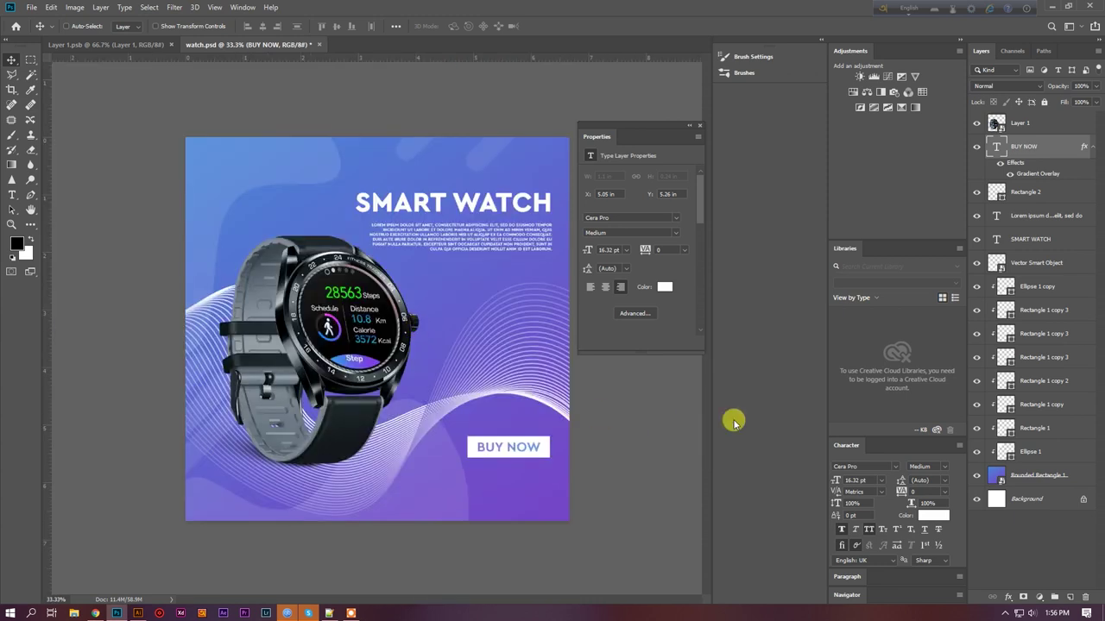
Group the BUY NOW text with its rectangle and place the button under the paragraph, flush with the headline's right edge
click(1021, 194)
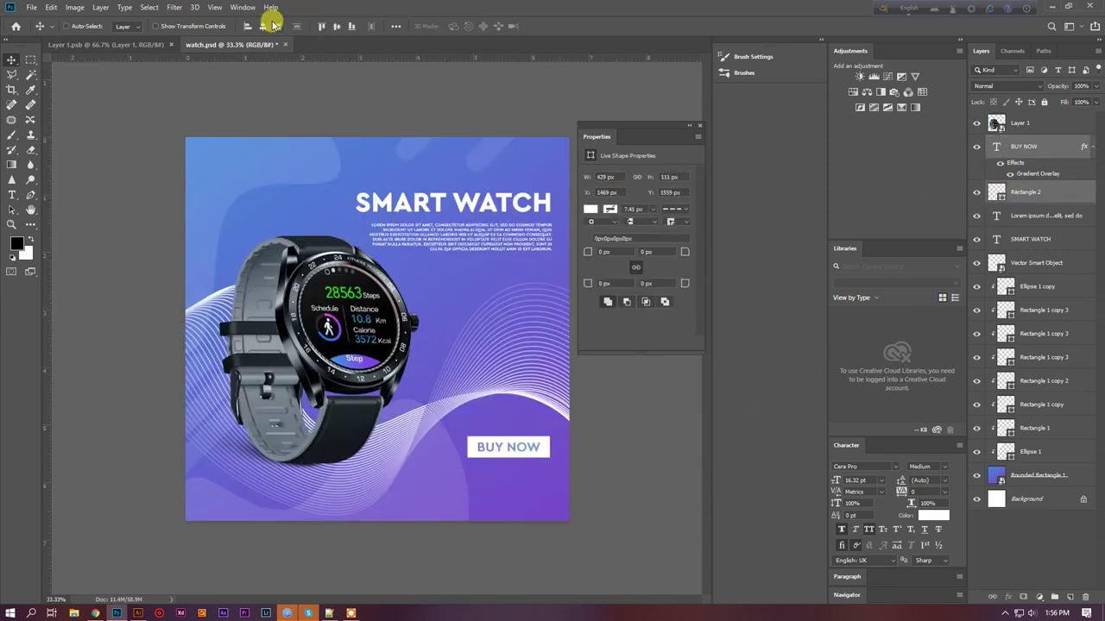
drag(549, 409, 544, 442)
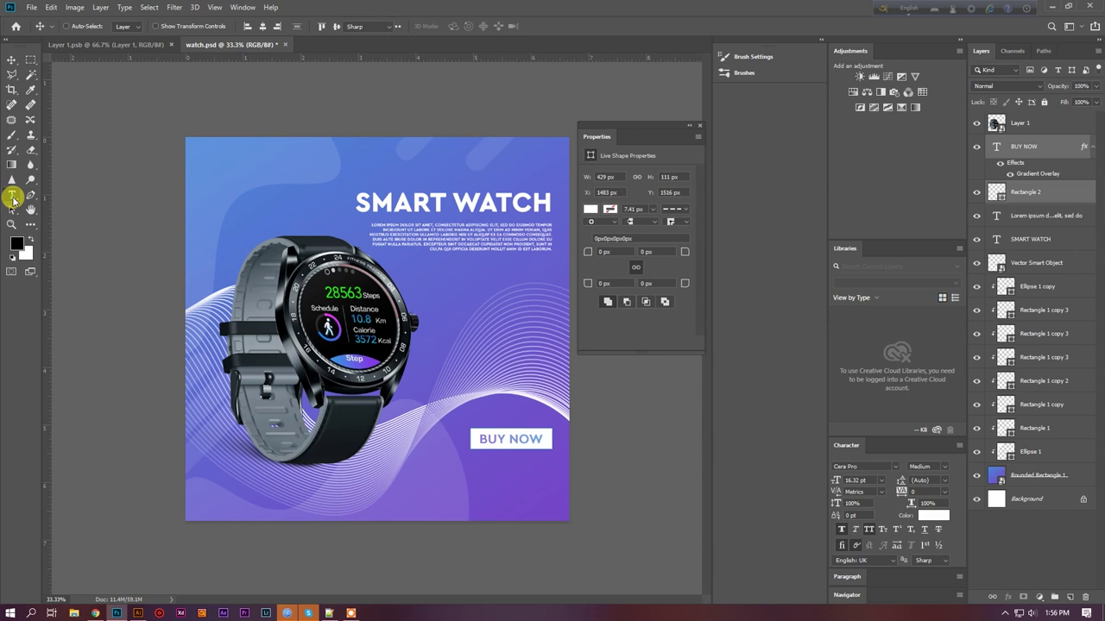
click(11, 194)
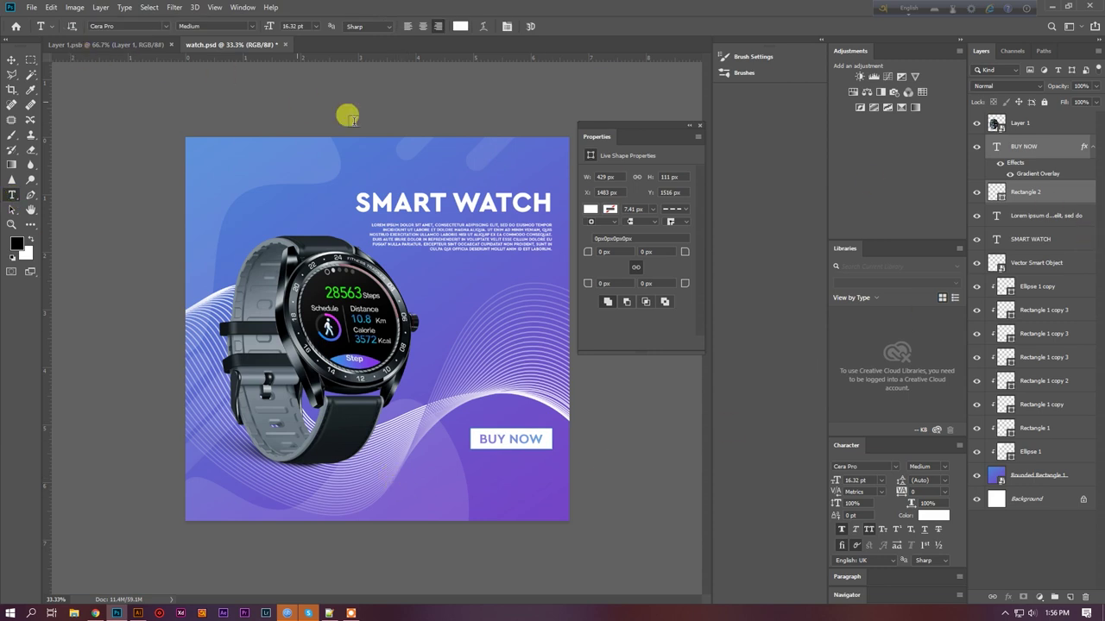
key(ctrl+g)
click(11, 61)
drag(596, 411, 595, 356)
key(ctrl+z)
drag(544, 450, 547, 284)
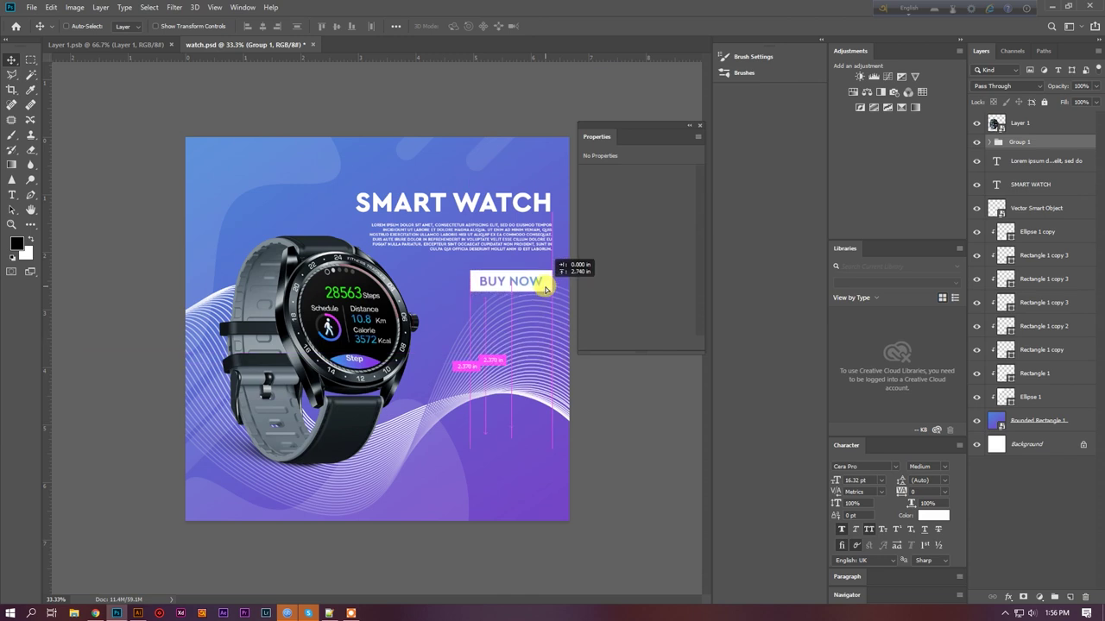
click(12, 195)
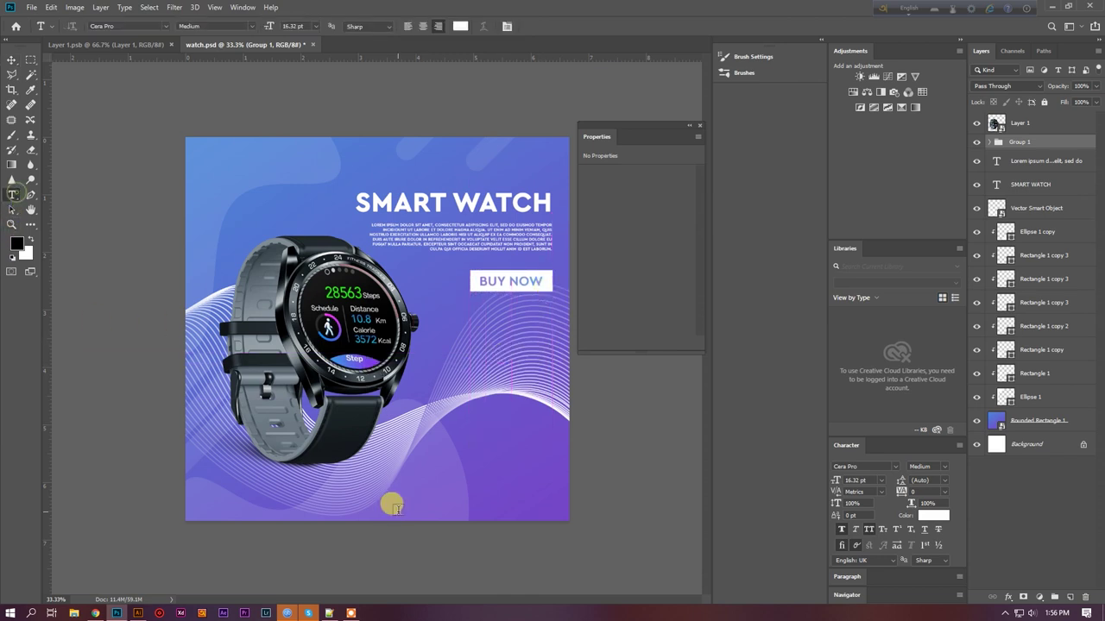
click(444, 497)
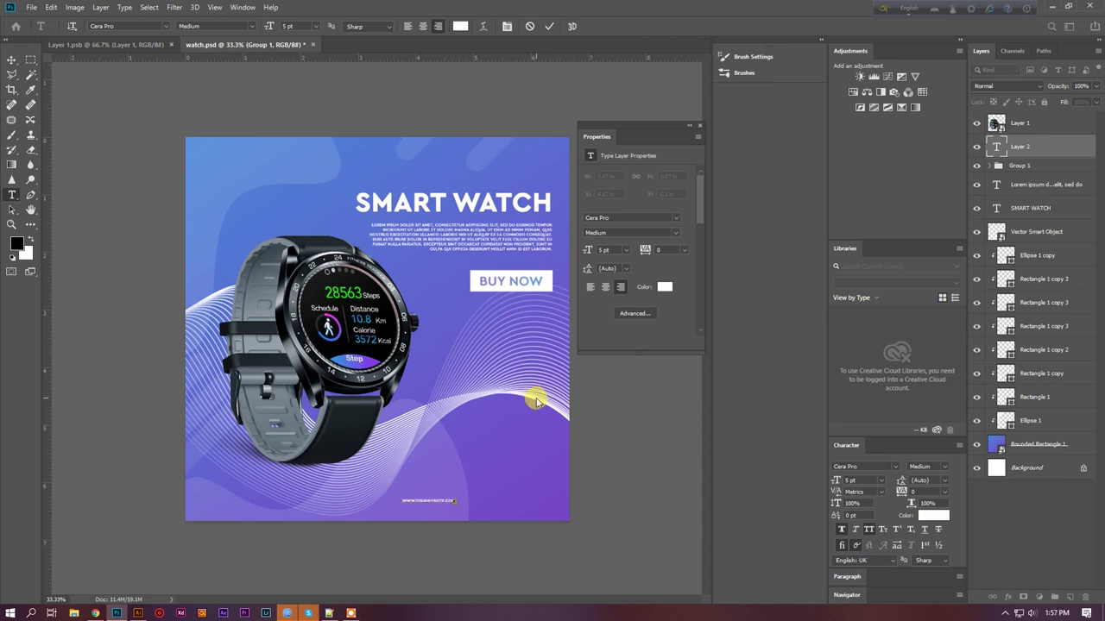
text(10)
key(Return)
click(12, 59)
drag(445, 485, 547, 467)
key(ctrl+minus)
key(ctrl+plus)
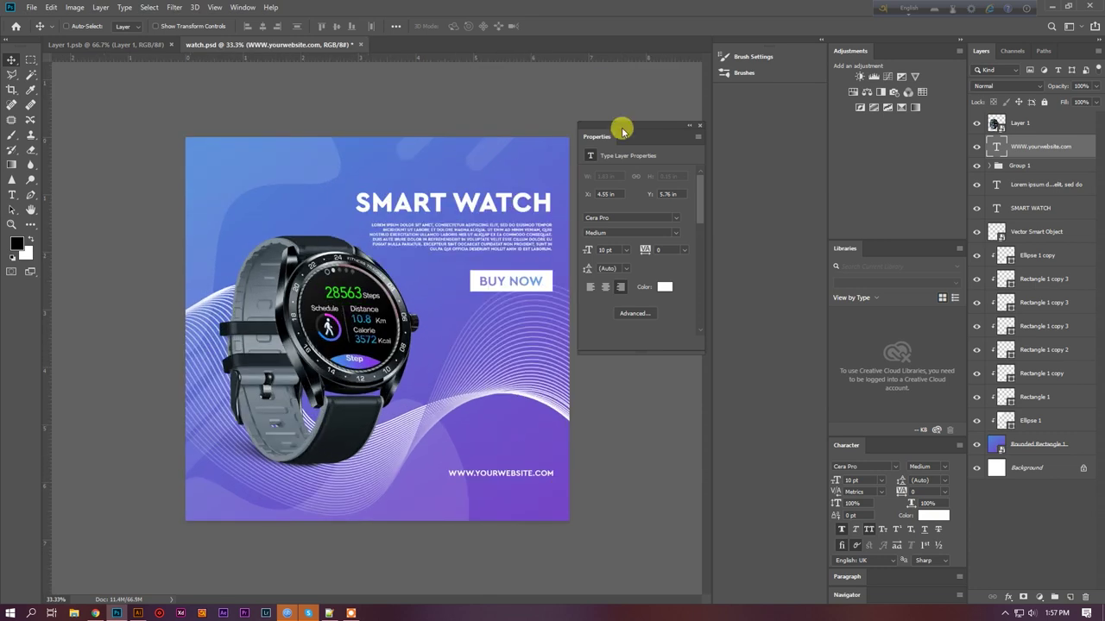
Collapse the Properties panel and toggle the watch layer's visibility to compare the design with and without it
click(686, 128)
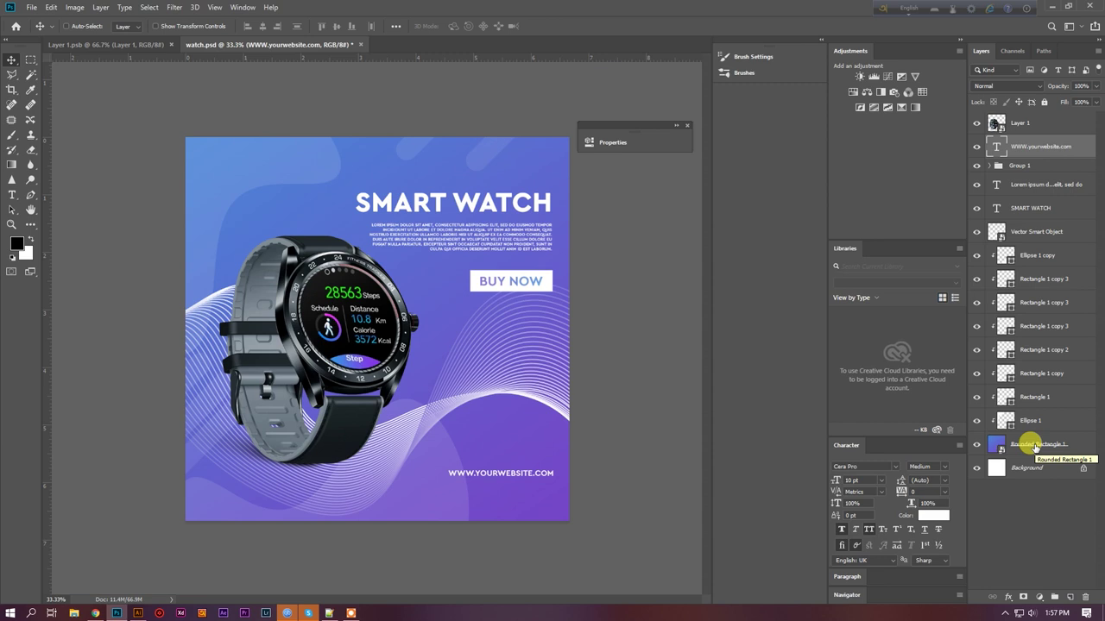
scroll(269, 323, up, 1)
scroll(269, 323, down, 1)
click(1002, 125)
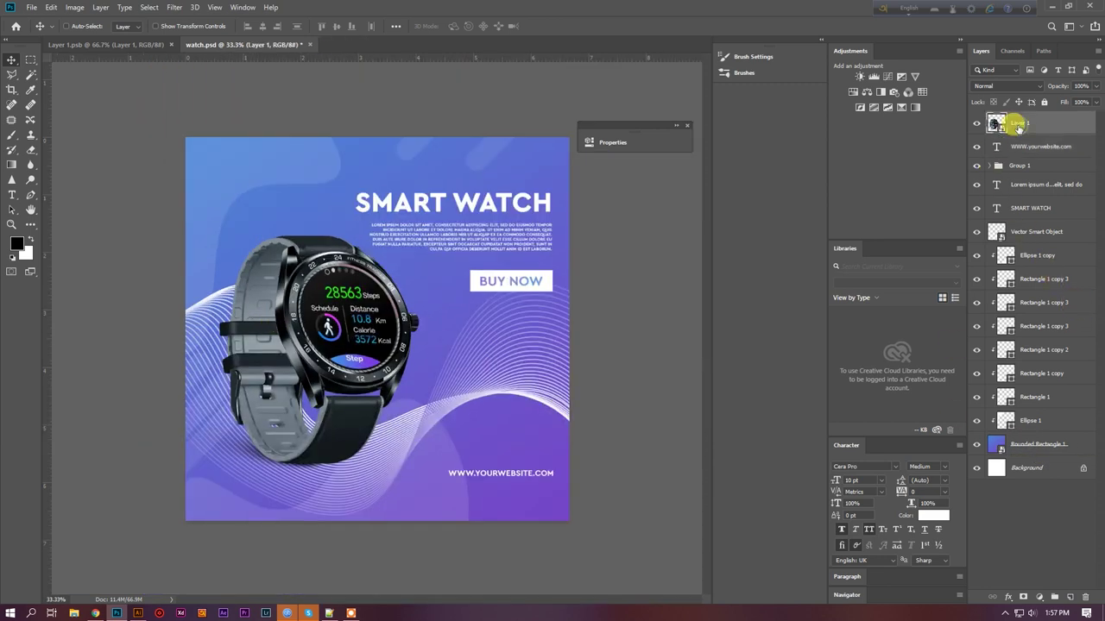
click(975, 124)
click(975, 124)
click(974, 124)
click(974, 124)
click(975, 124)
click(974, 124)
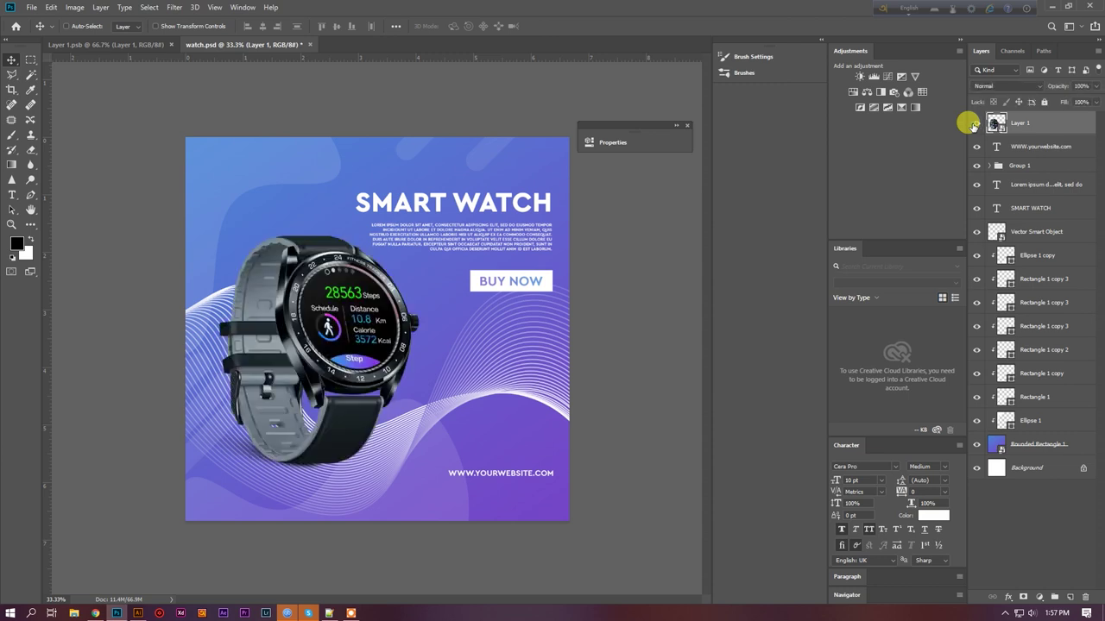
Draw a tall rectangle about 240 px wide, move it behind the watch strap, and extend it beyond the canvas's upper edge
click(1019, 147)
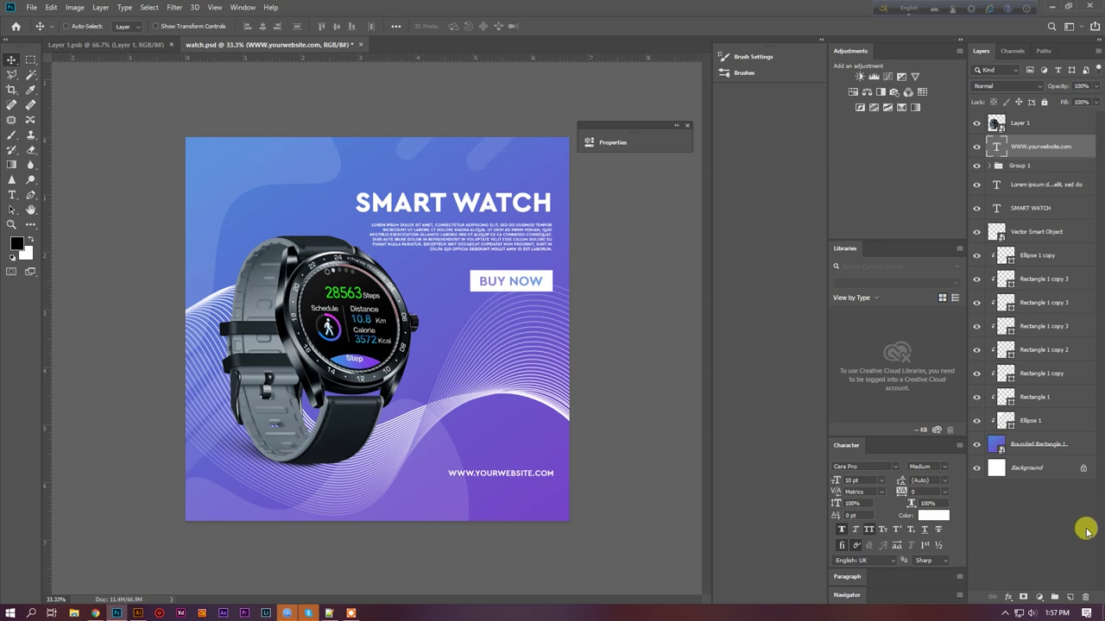
click(1069, 597)
click(31, 224)
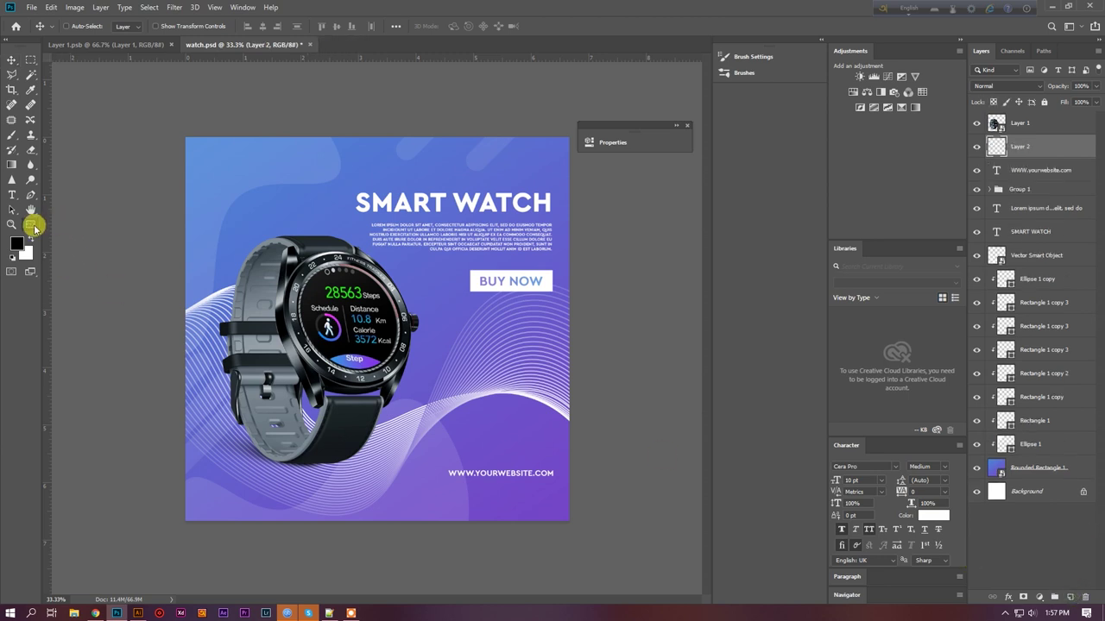
drag(147, 194, 187, 536)
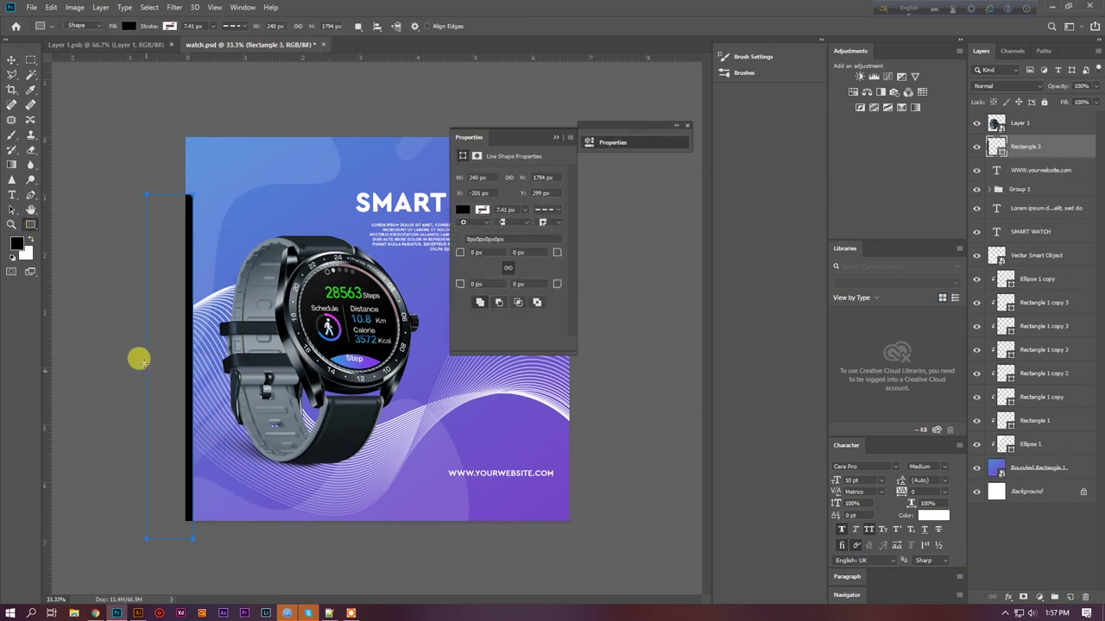
click(11, 59)
drag(184, 361, 239, 365)
key(ctrl+t)
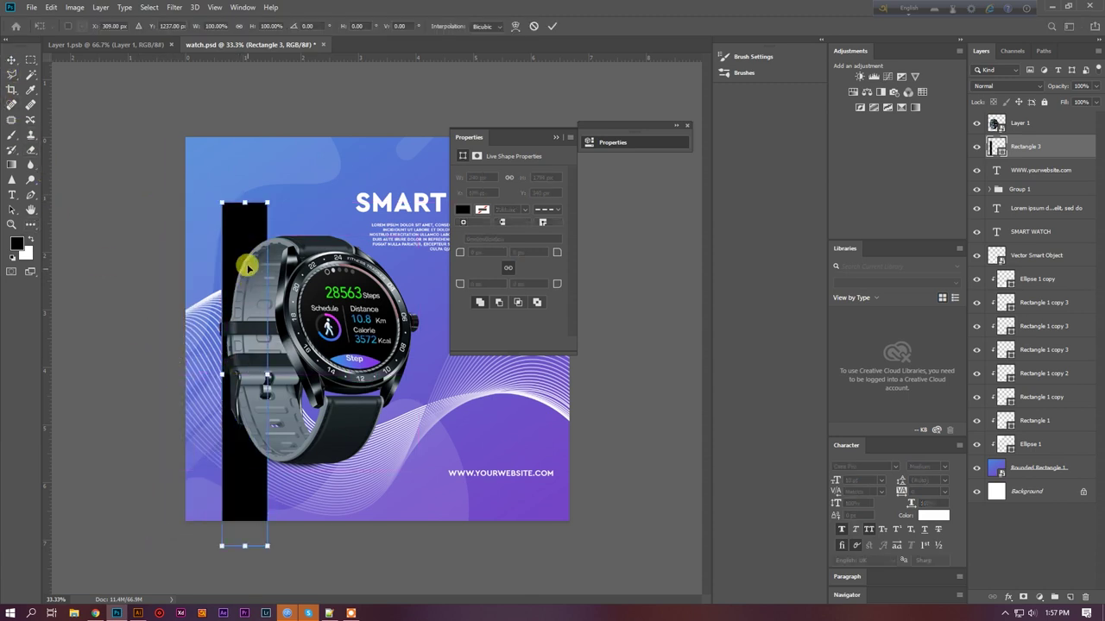
drag(239, 208, 241, 81)
key(Return)
Turn the tall bar into three parallel white stripes, each 73 px wide, by recoloring, narrowing and duplicating it
double_click(995, 146)
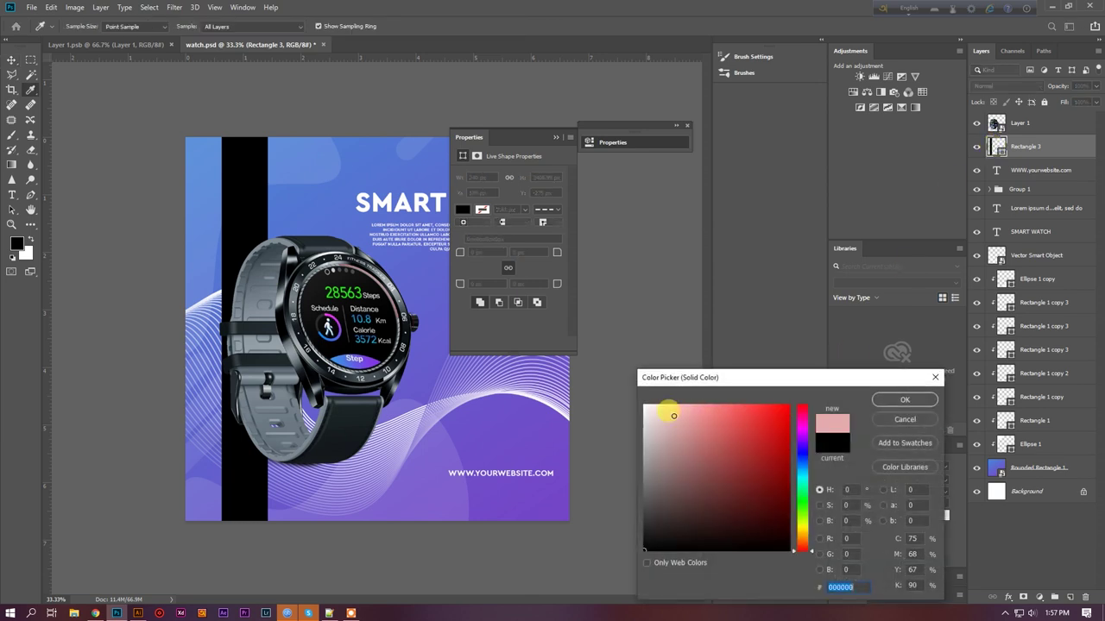
drag(693, 429, 587, 394)
click(905, 400)
key(ctrl+t)
mouse_move(268, 301)
mouse_down()
mouse_move(235, 289)
mouse_move(254, 308)
mouse_move(263, 298)
mouse_up()
key(Return)
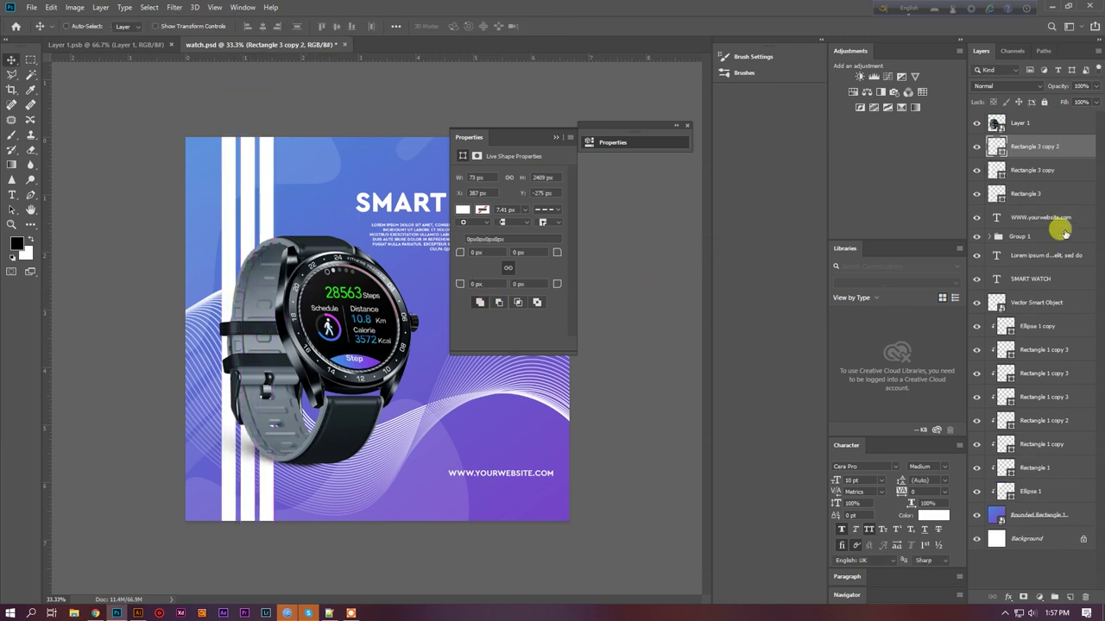
Select all three stripes and rotate them into a diagonal band running across the canvas behind the watch
shift+click(1026, 194)
drag(259, 215, 221, 202)
key(ctrl+t)
drag(307, 138, 350, 71)
drag(298, 104, 405, 453)
drag(458, 554, 469, 567)
key(Return)
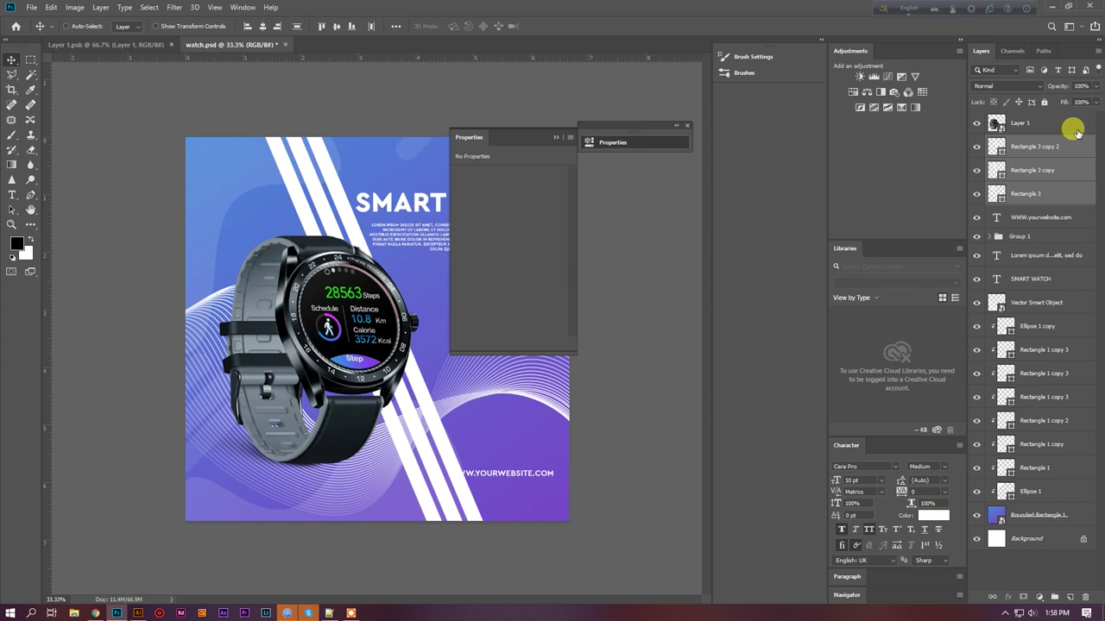
Lower the three stripes' opacity to 3% and place a duplicate set on another part of the background
click(1098, 85)
drag(1049, 102, 1049, 101)
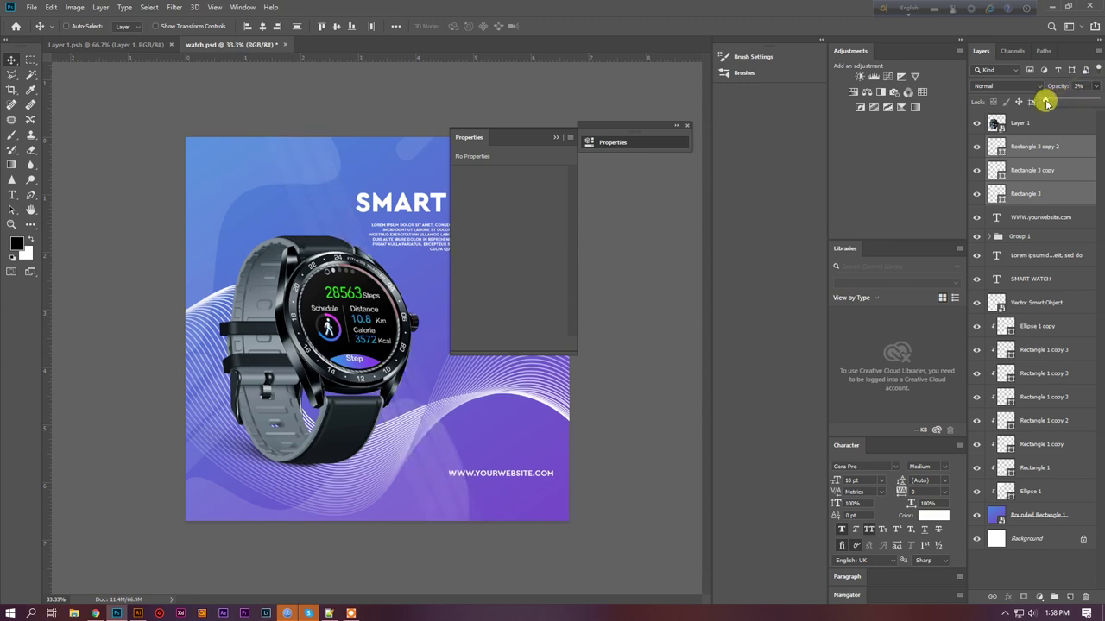
alt+drag(406, 393, 518, 378)
click(557, 136)
drag(496, 296, 536, 422)
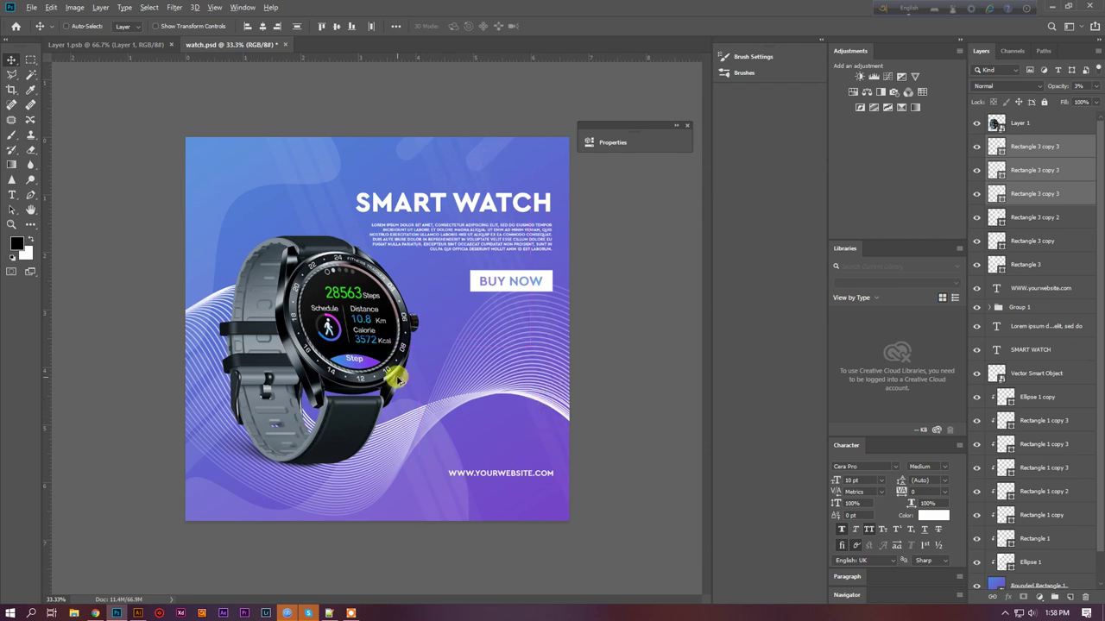
key(ctrl+minus)
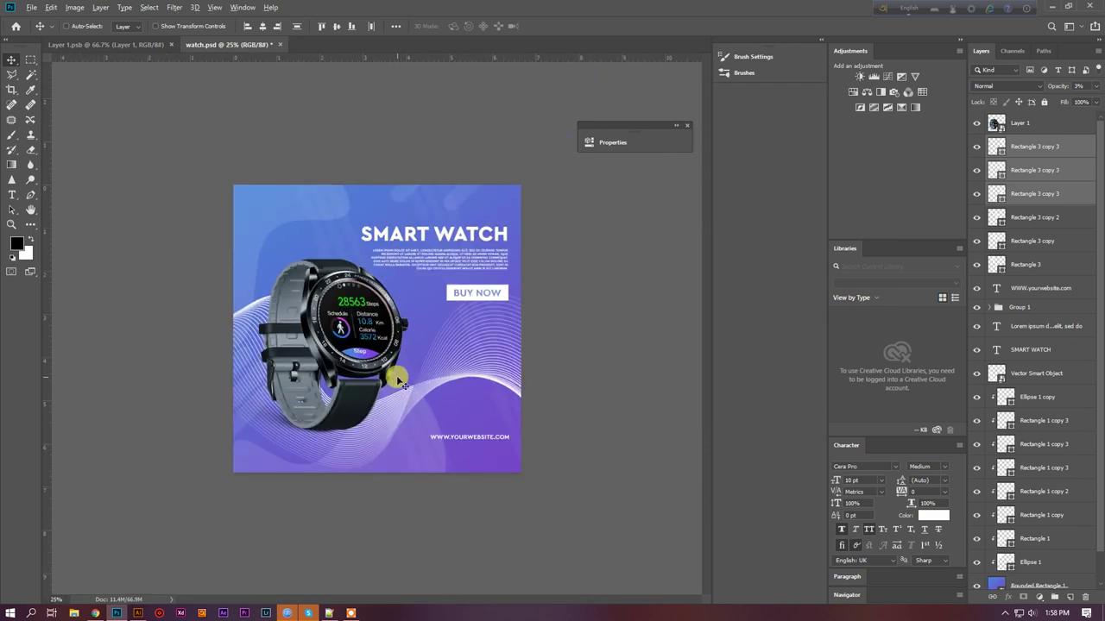
Group the website, BUY NOW button, description and SMART WATCH headline layers together
key(ctrl+plus)
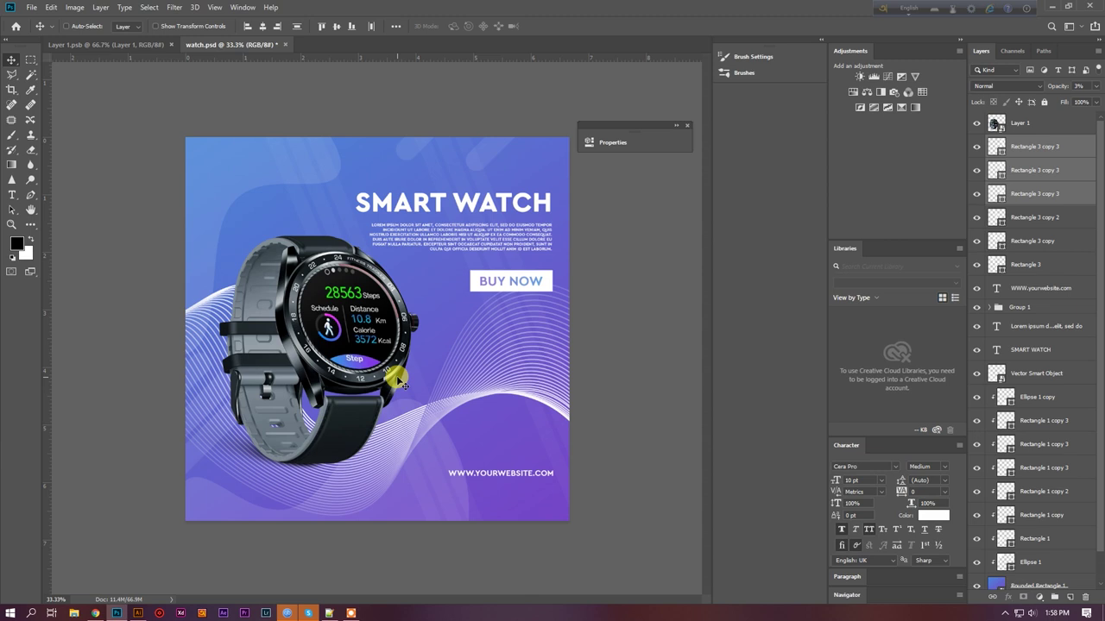
click(1031, 288)
click(976, 288)
click(976, 288)
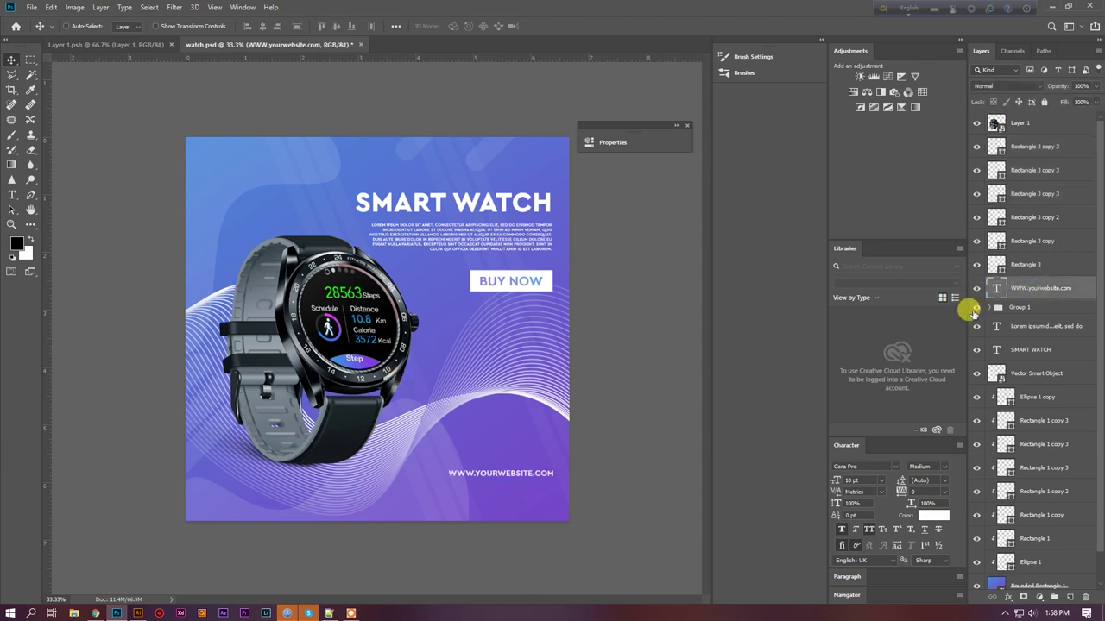
shift+click(1031, 347)
key(ctrl+g)
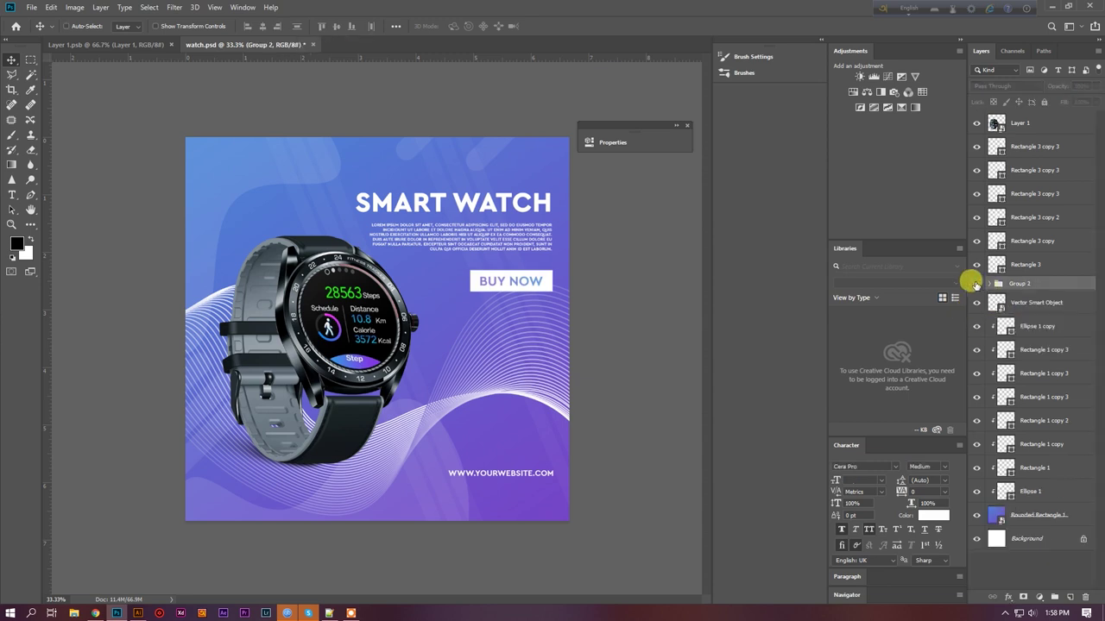
Center the new text group vertically against the Background layer and rename the group TEXT
ctrl+click(1014, 537)
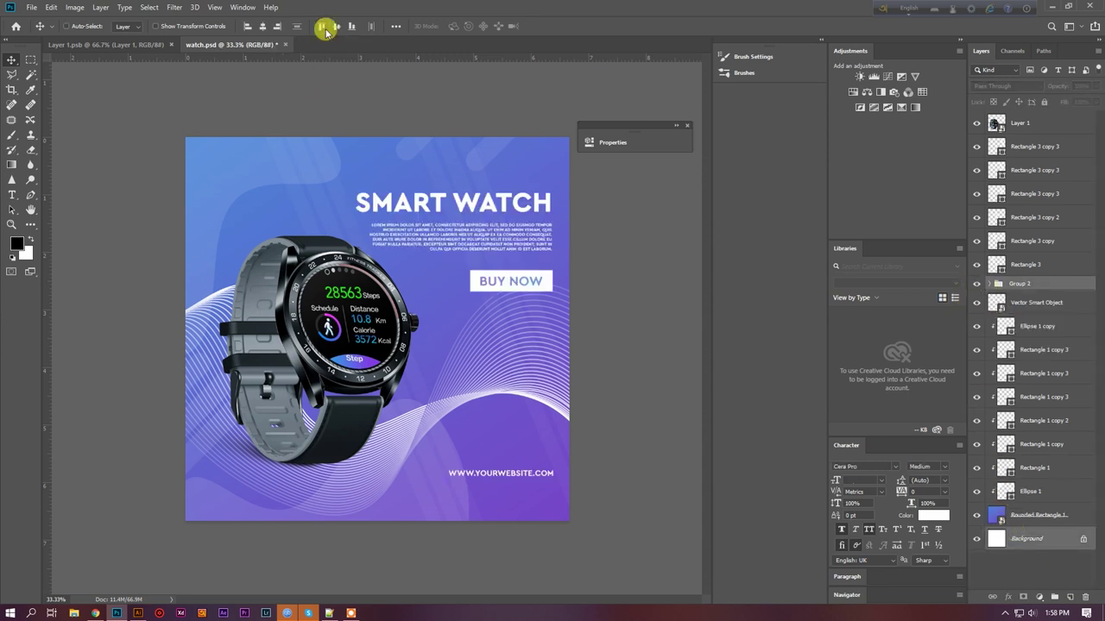
click(337, 27)
mouse_move(1014, 267)
mouse_down()
mouse_move(1002, 287)
mouse_move(1015, 286)
mouse_up()
double_click(1019, 284)
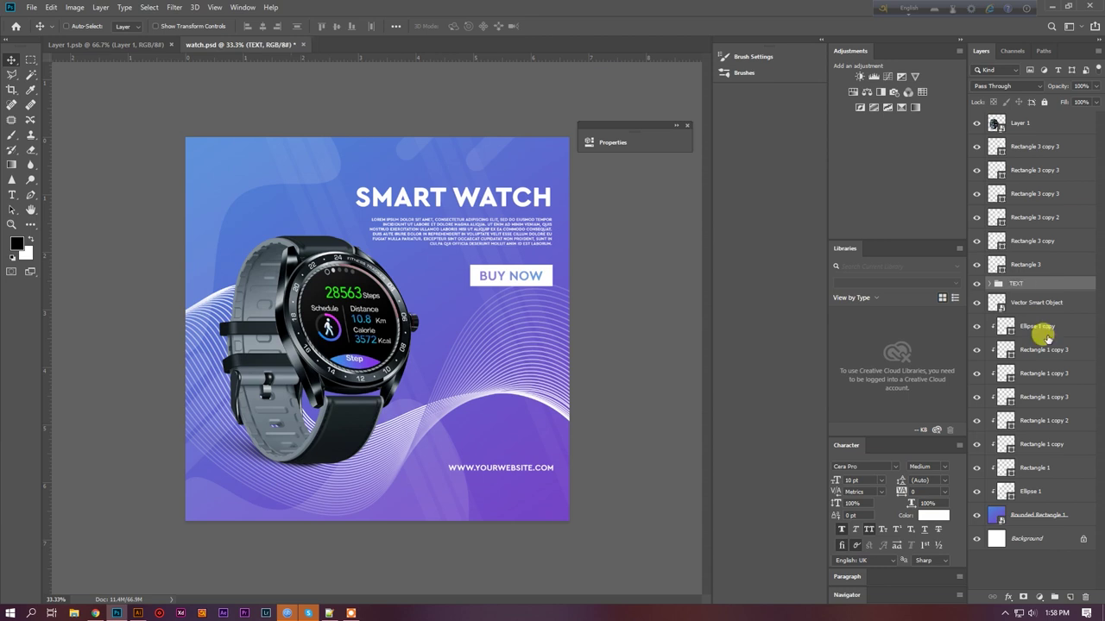
Group all the stripe, wave-line, ellipse and translucent rectangle layers and name the group SHAPES
click(1027, 264)
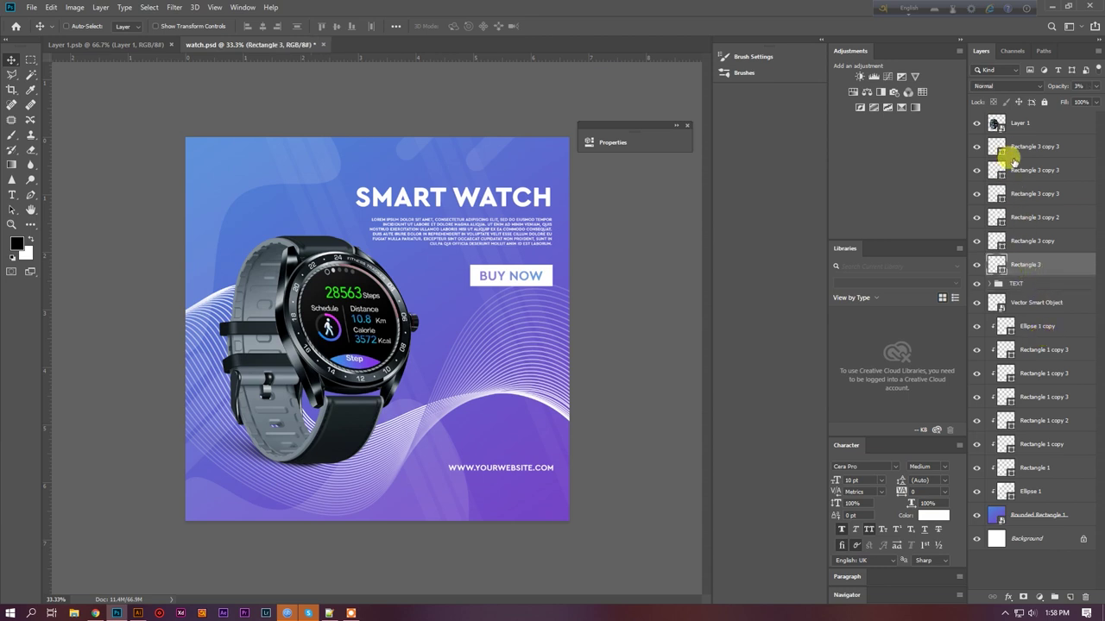
shift+click(1016, 151)
ctrl+click(1027, 308)
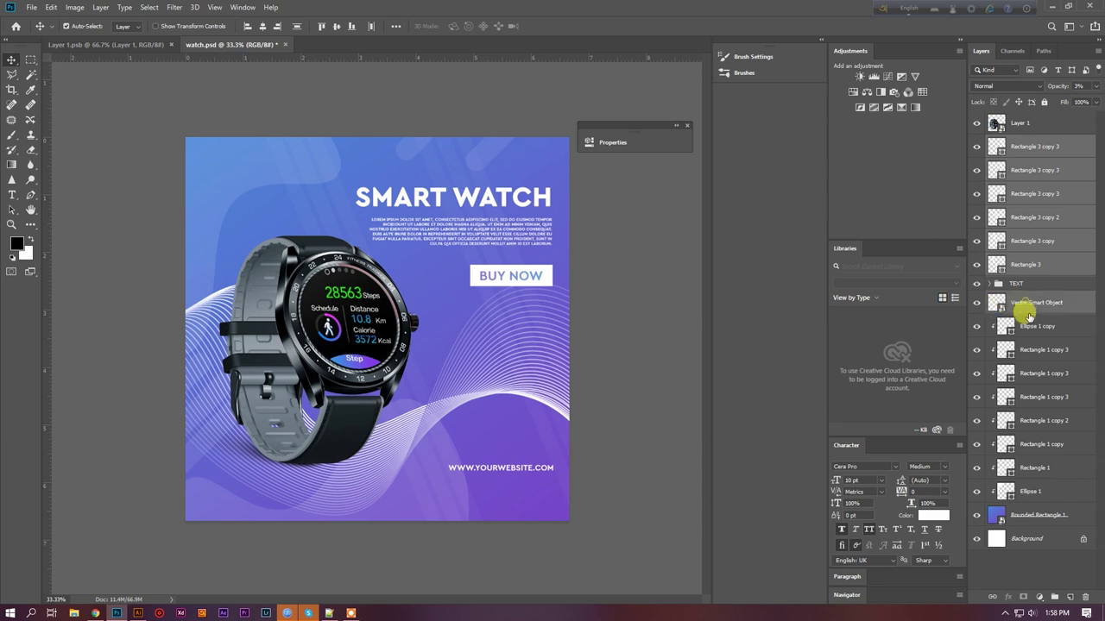
ctrl+click(1029, 326)
ctrl+click(1029, 349)
ctrl+click(1029, 373)
ctrl+click(1031, 397)
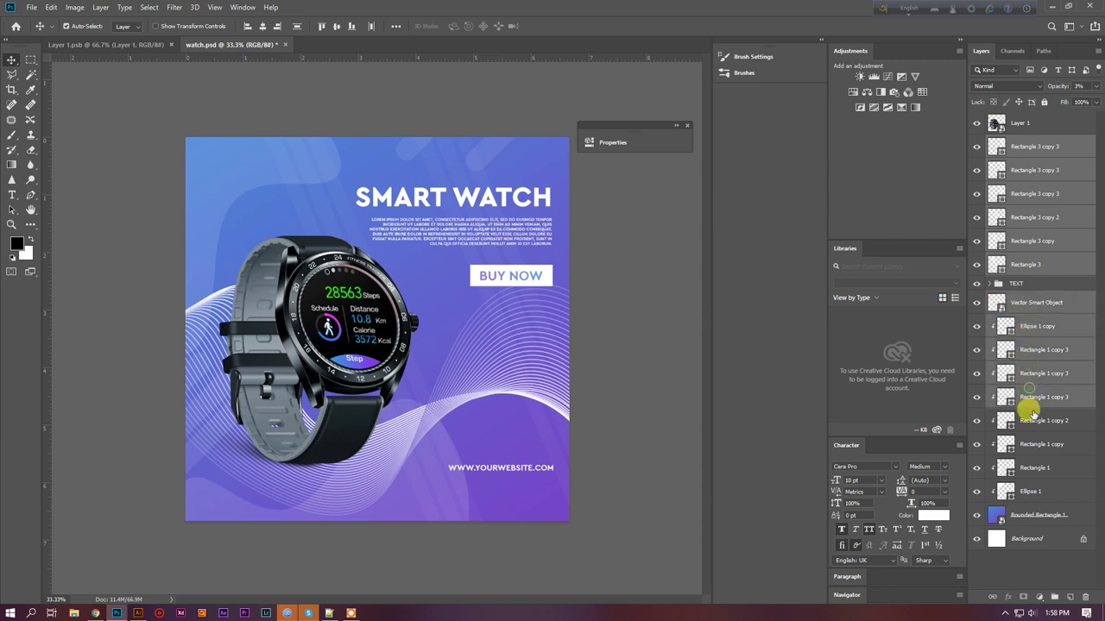
ctrl+click(1032, 420)
ctrl+click(1035, 444)
ctrl+click(1039, 467)
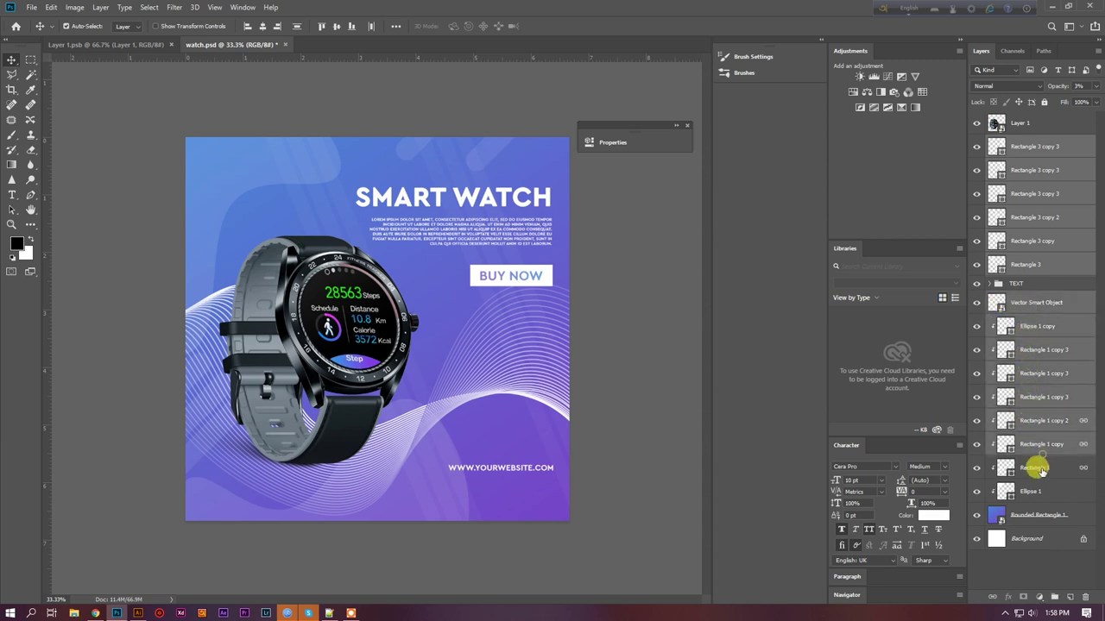
ctrl+click(1031, 490)
key(ctrl+g)
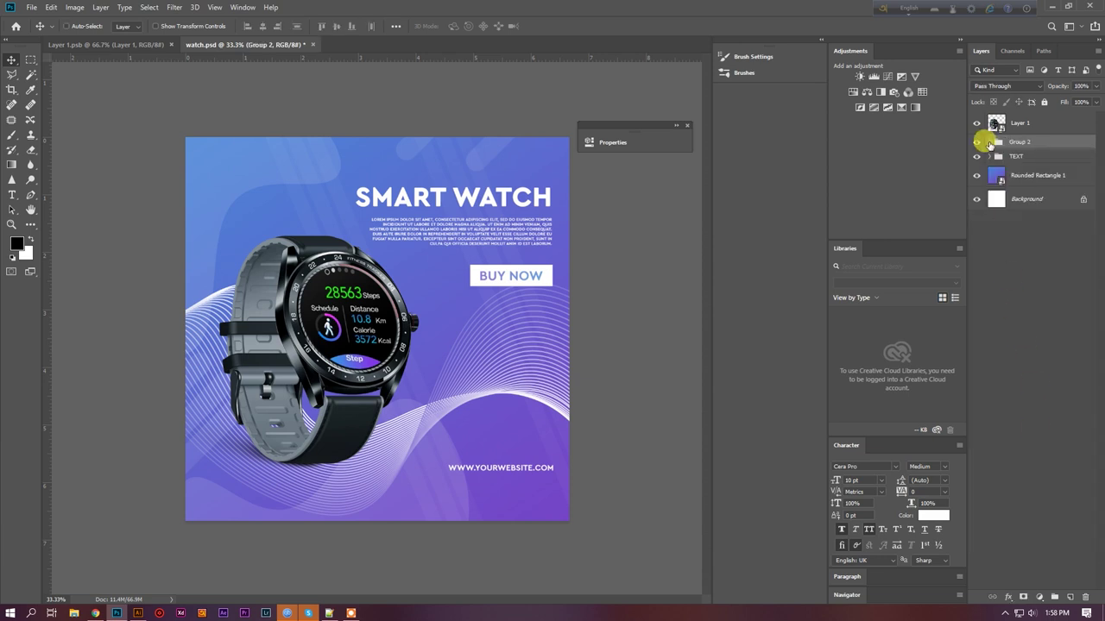
double_click(1018, 142)
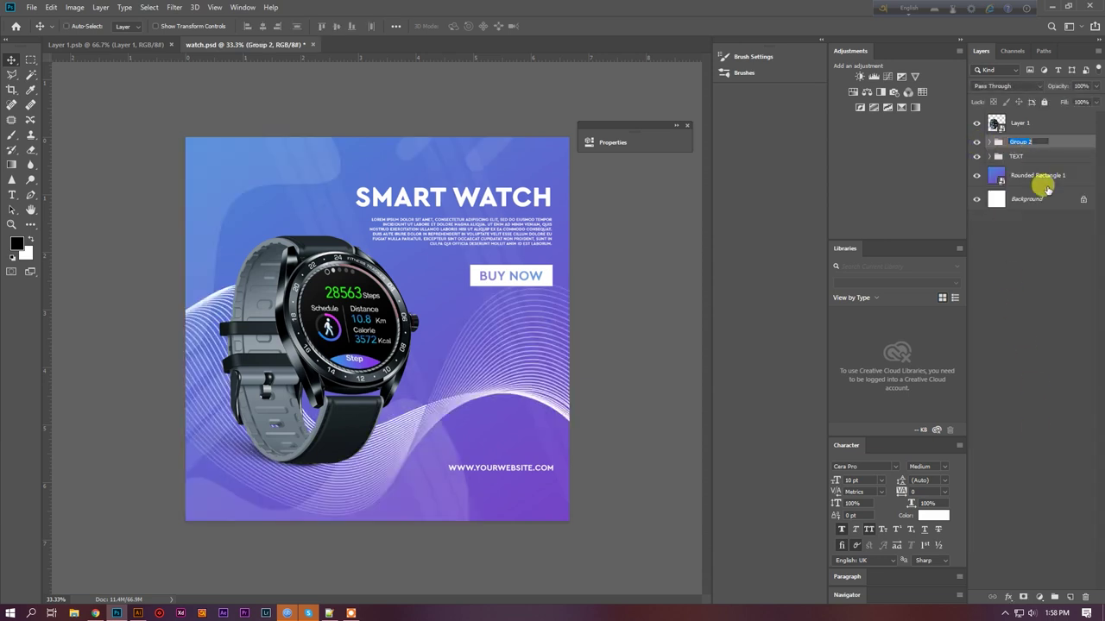
text(SHAPES)
Group the gradient rectangle with the white background layer and name the group BACKGROUND
click(1046, 187)
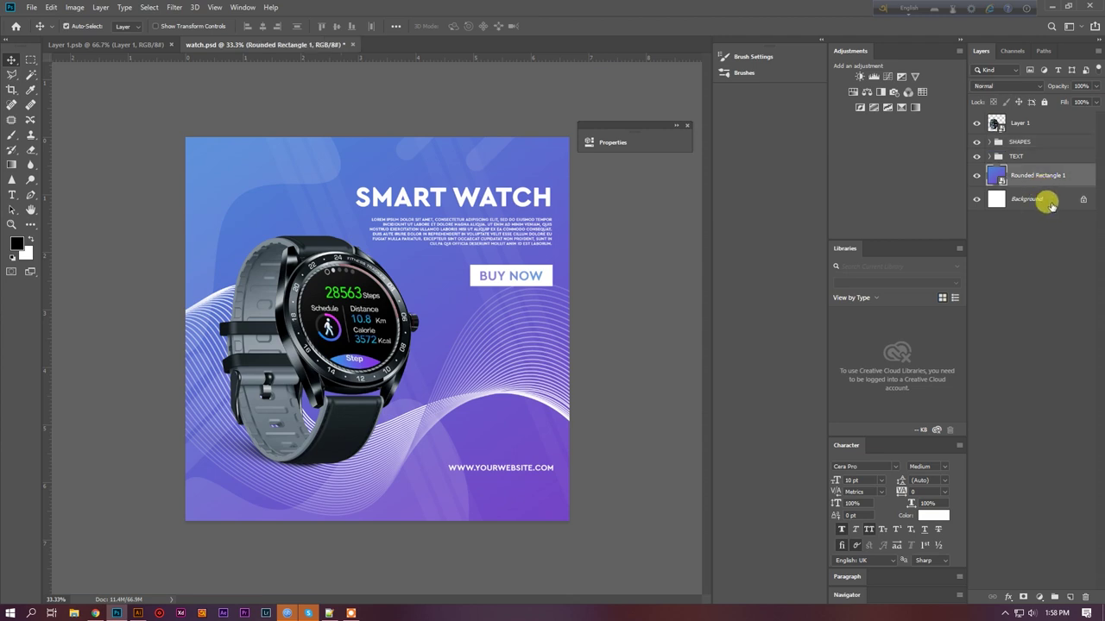
shift+click(1045, 200)
key(ctrl+g)
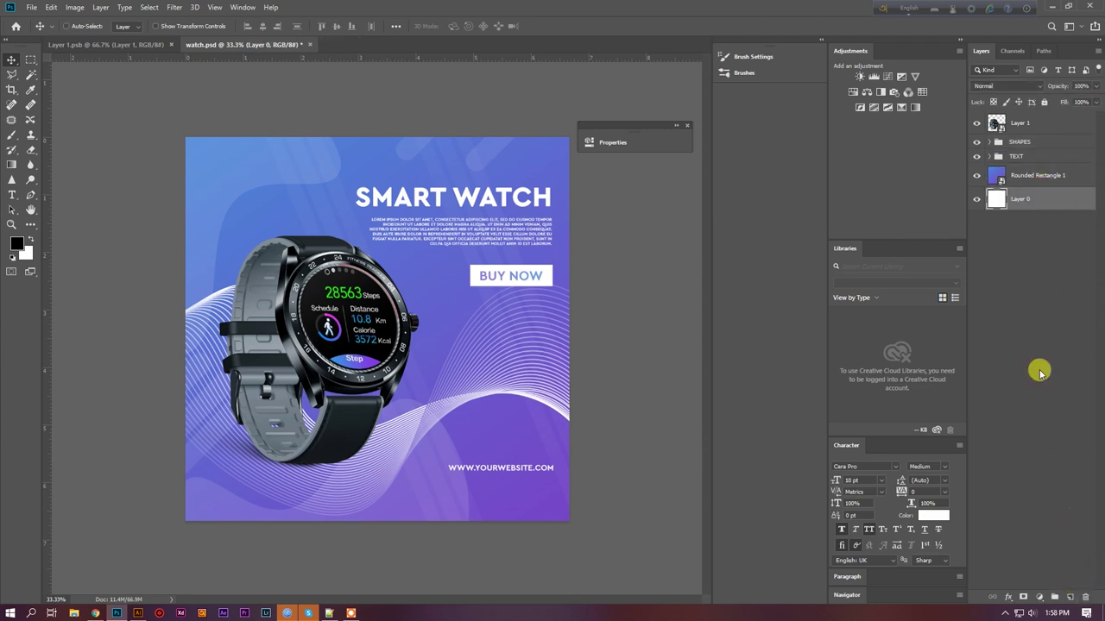
double_click(1032, 178)
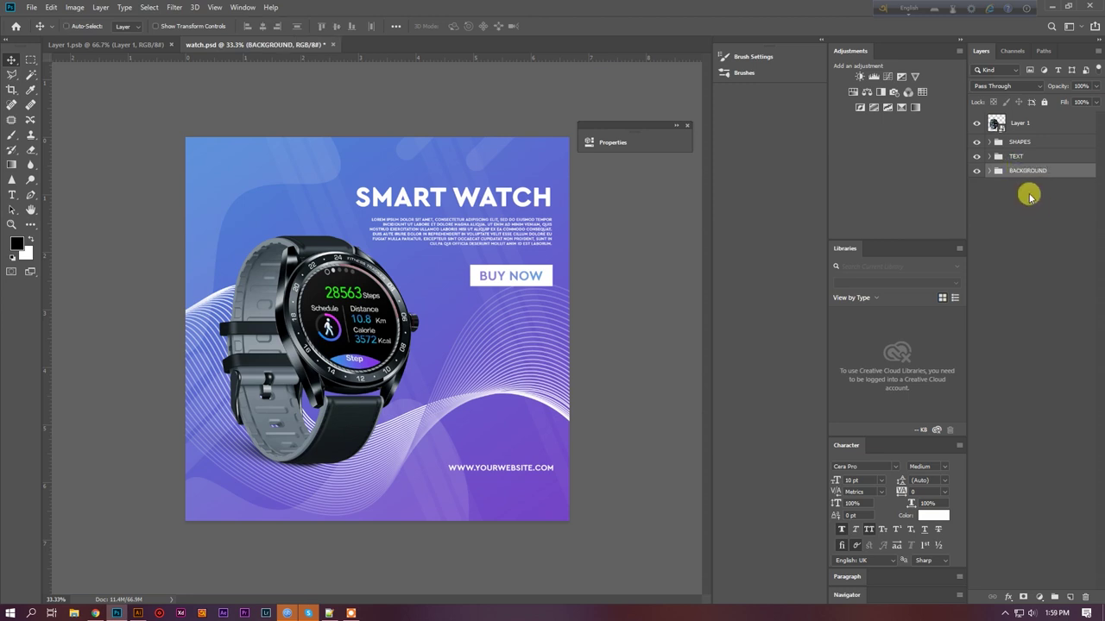
Rename the button group inside the TEXT group as BUY NOW and collapse the TEXT group
click(989, 171)
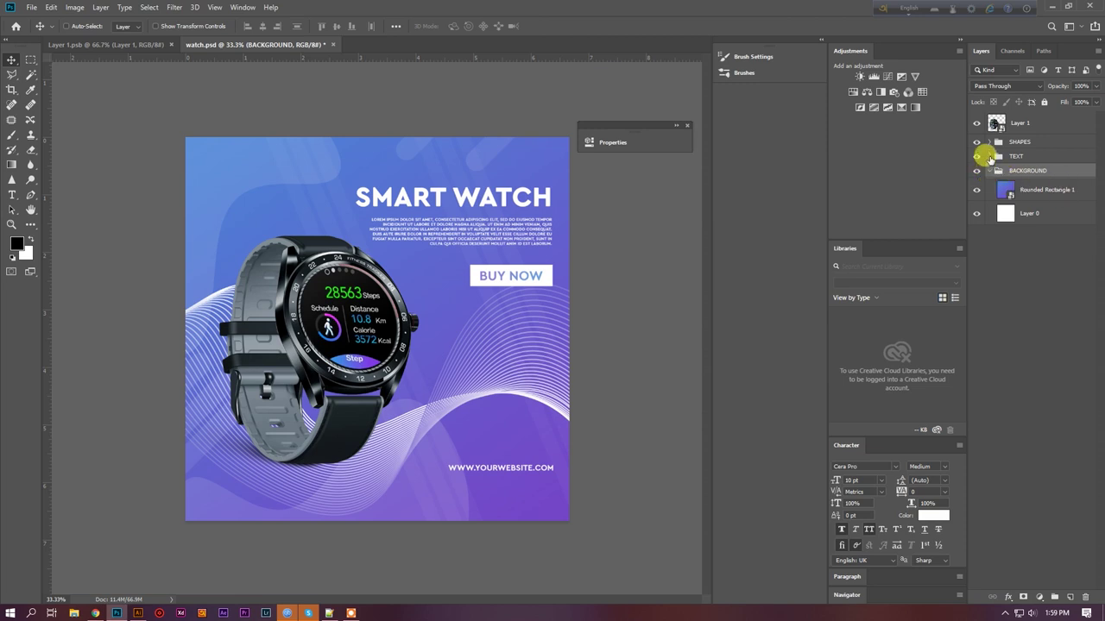
click(989, 156)
click(989, 157)
click(989, 157)
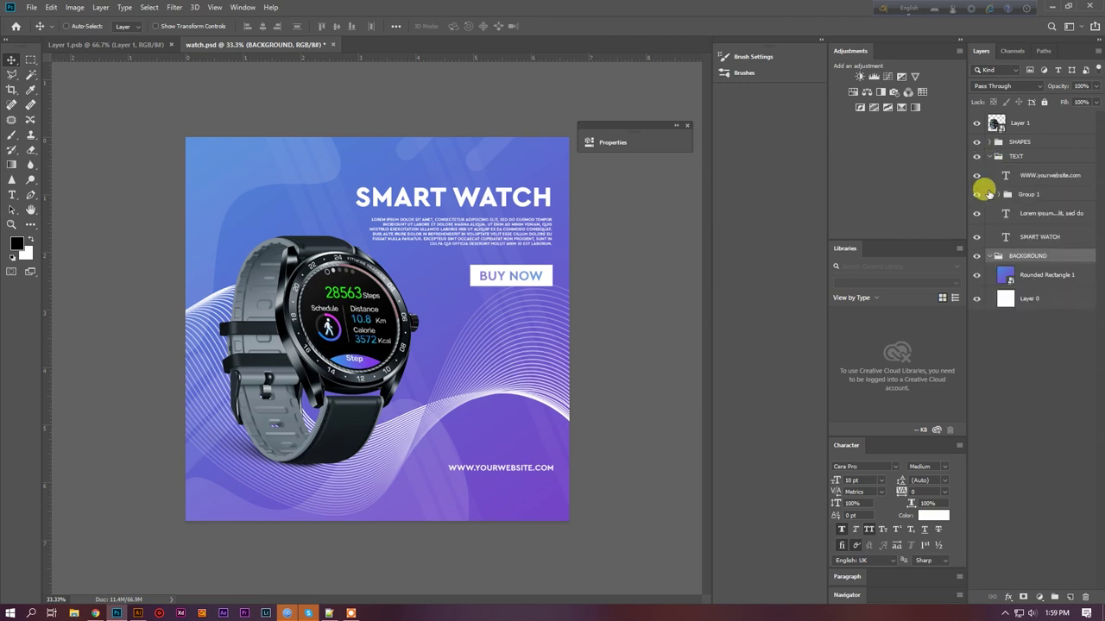
click(976, 193)
click(975, 194)
double_click(1026, 194)
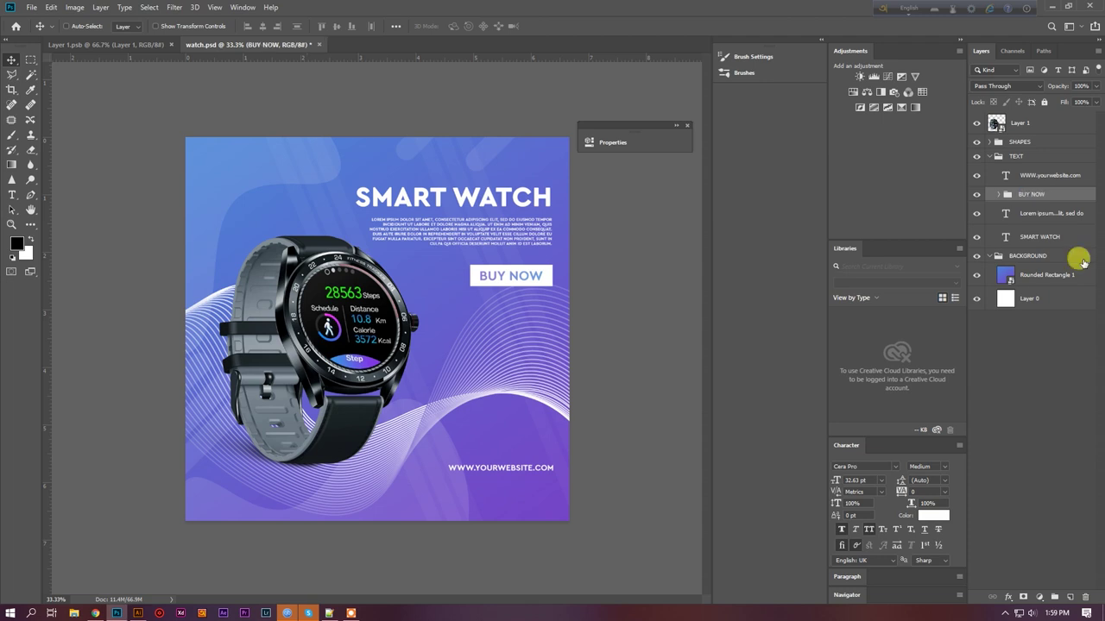
click(994, 156)
click(989, 156)
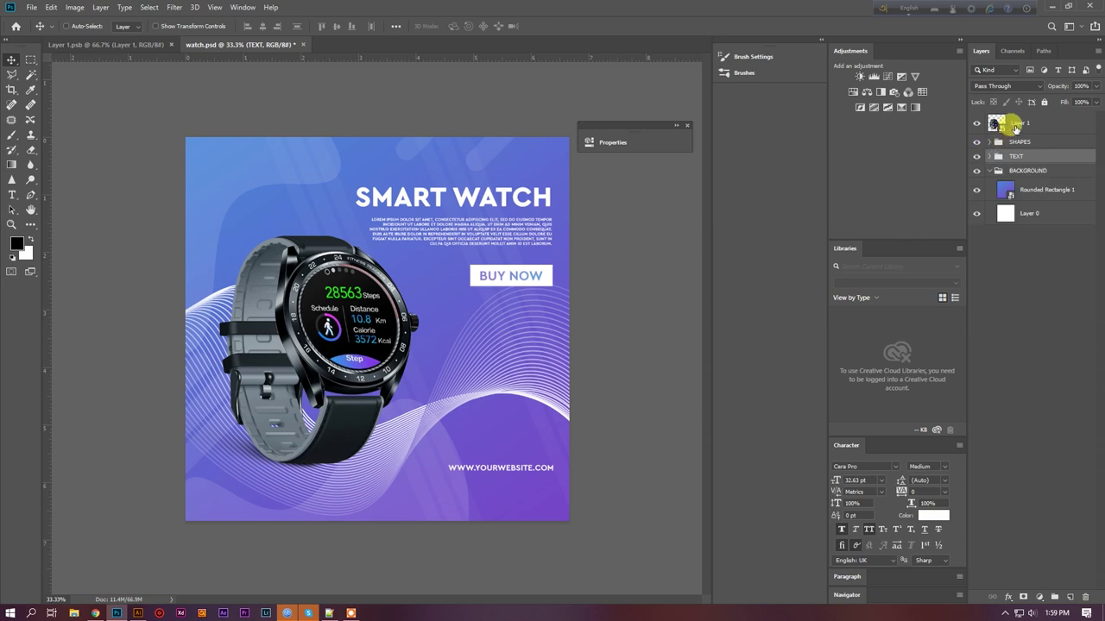
Put the watch image layer in its own group named PLACE IMAGE HERE
click(1016, 126)
key(ctrl+g)
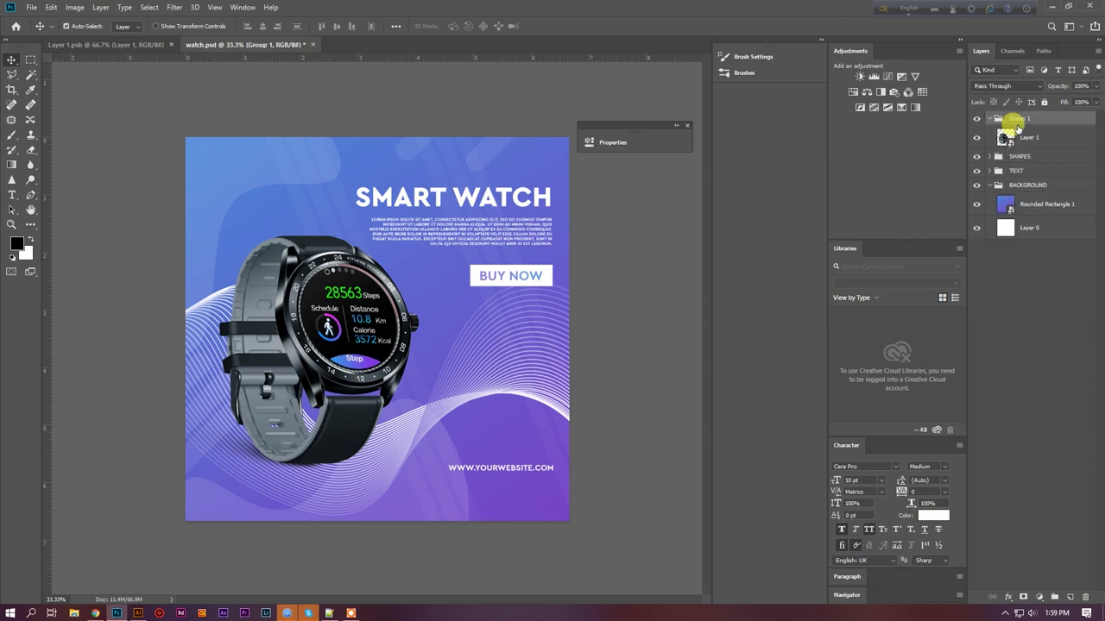
double_click(1017, 128)
click(1041, 340)
text(HERE)
key(BackSpace)
key(BackSpace)
key(BackSpace)
key(BackSpace)
text(I)
text(RE)
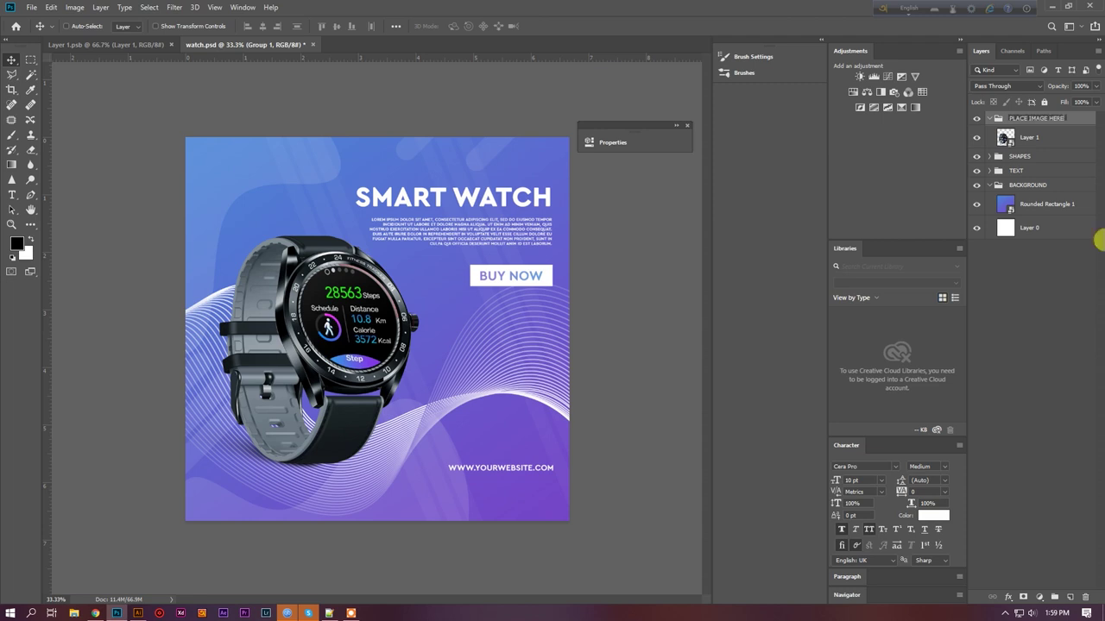
key(Return)
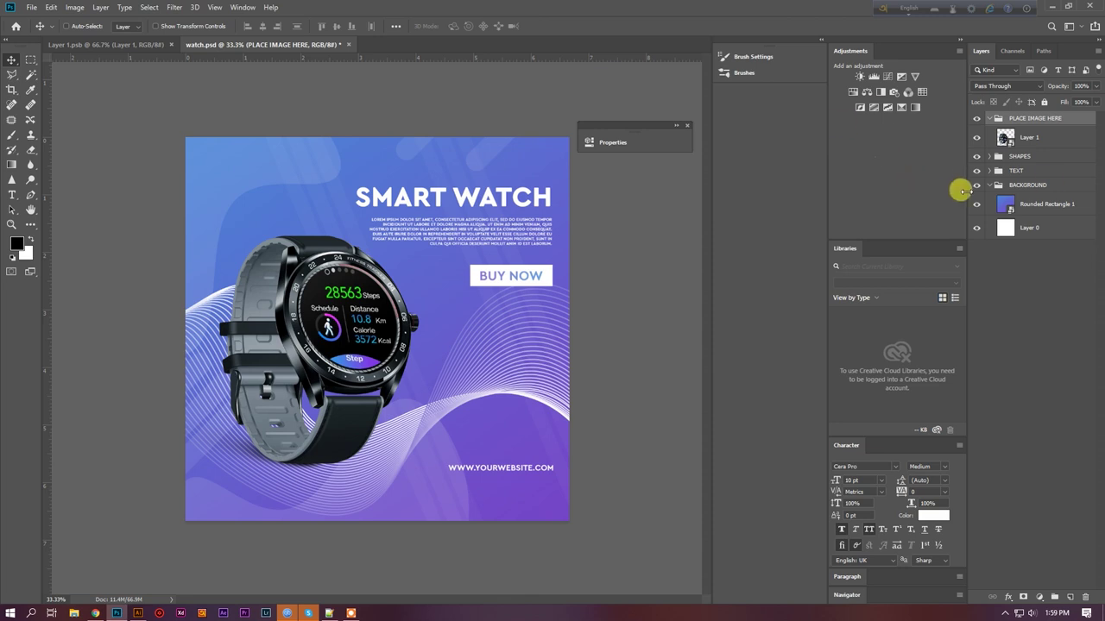
Collapse the BACKGROUND group and lock it completely
drag(963, 191, 802, 193)
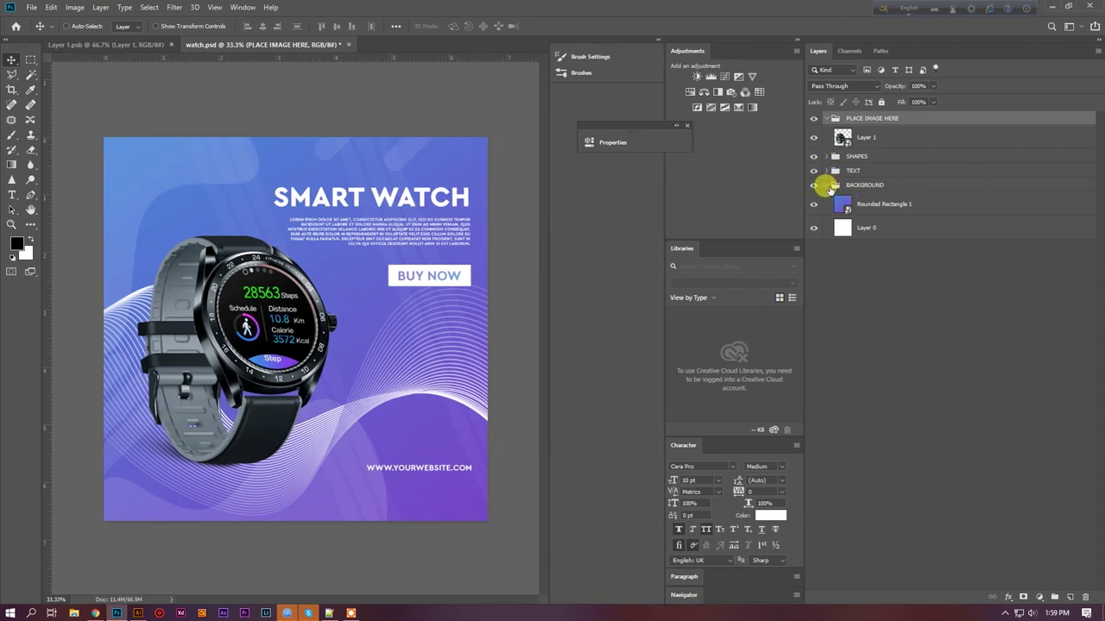
click(827, 185)
click(868, 184)
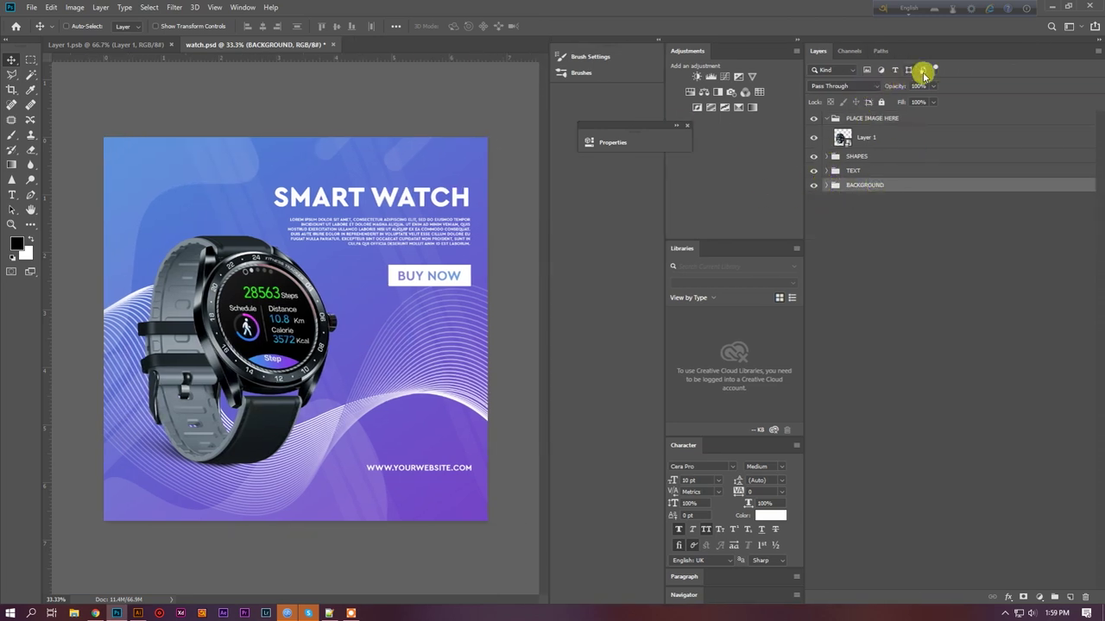
click(881, 102)
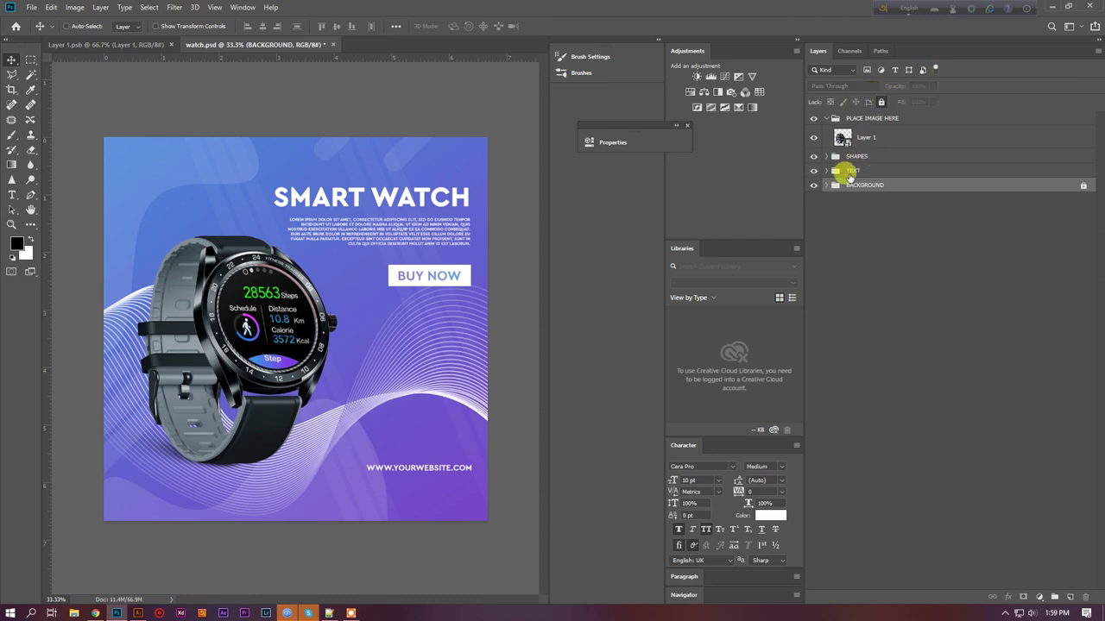
Try to move the locked BACKGROUND group on the canvas
key(ctrl+minus)
key(ctrl+plus)
drag(345, 278, 367, 261)
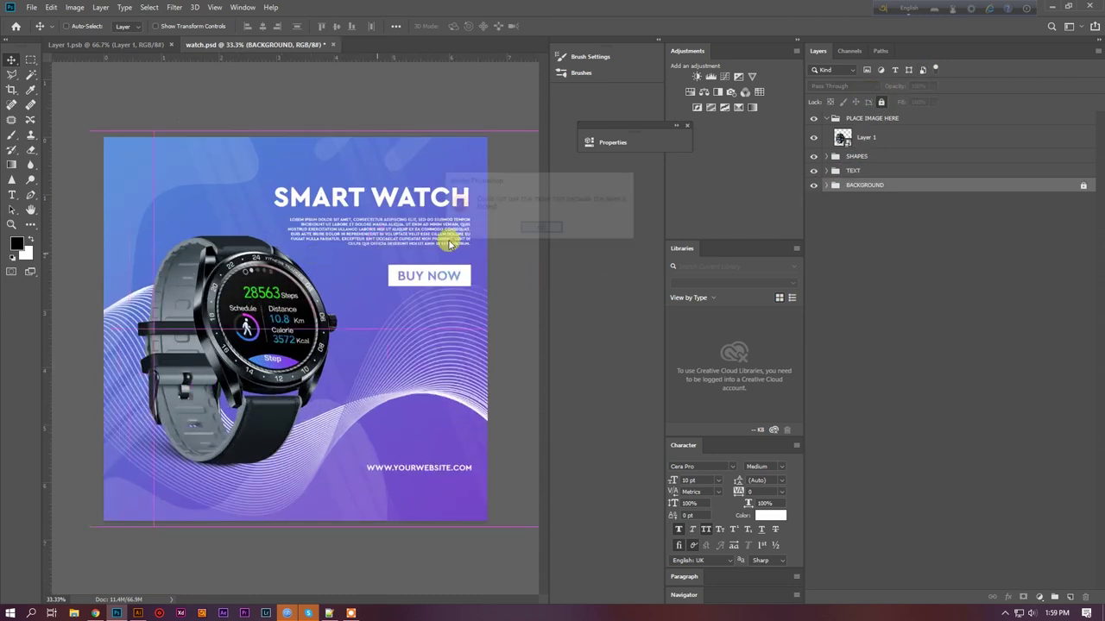
click(542, 230)
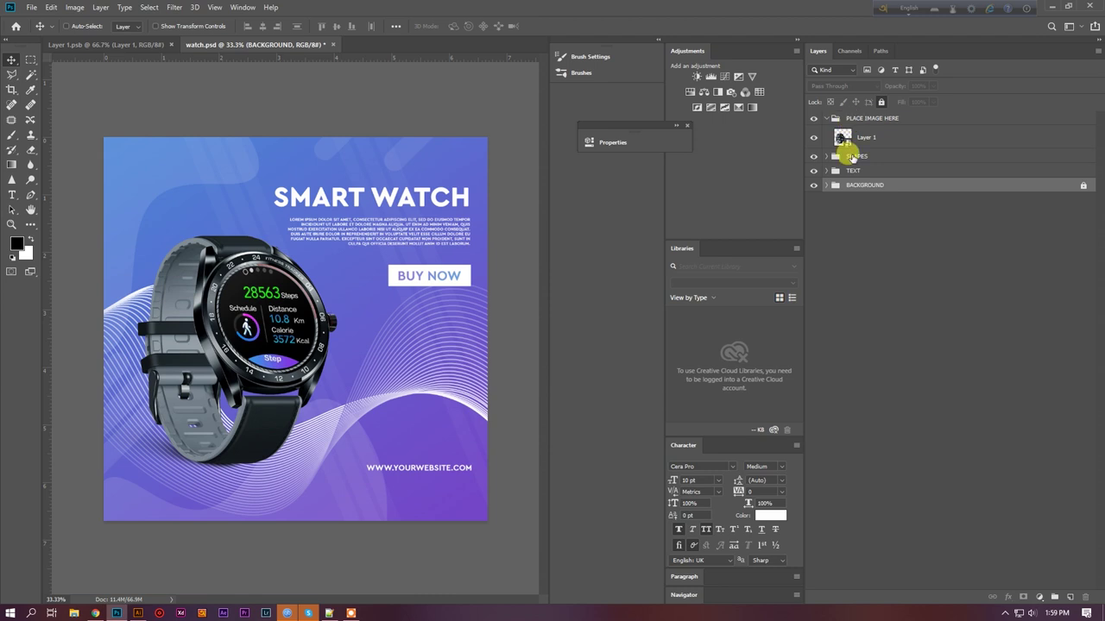
Lock the SHAPES group completely and test the lock by trying to move it
click(853, 157)
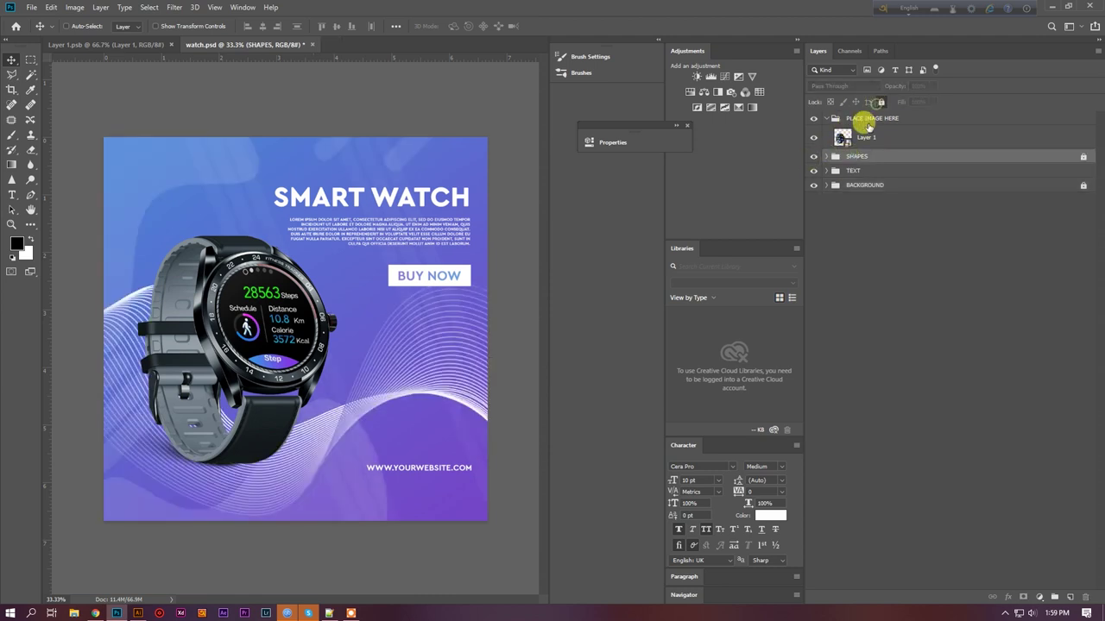
click(317, 270)
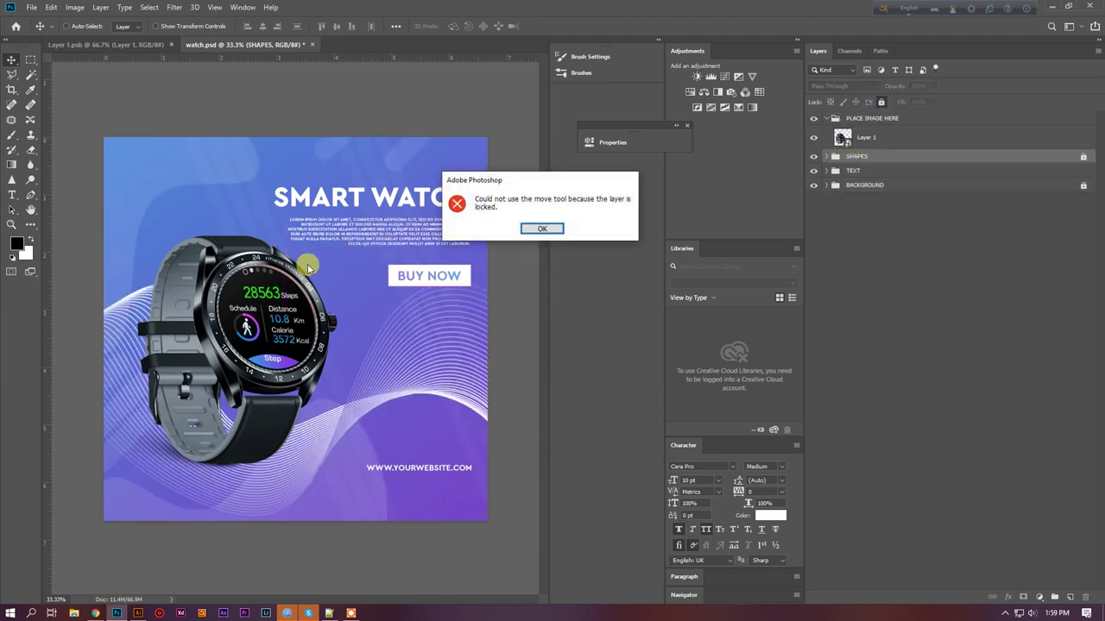
click(541, 228)
Collapse the PLACE IMAGE HERE group and shrink the docked brush column to widen the canvas area
key(ctrl+minus)
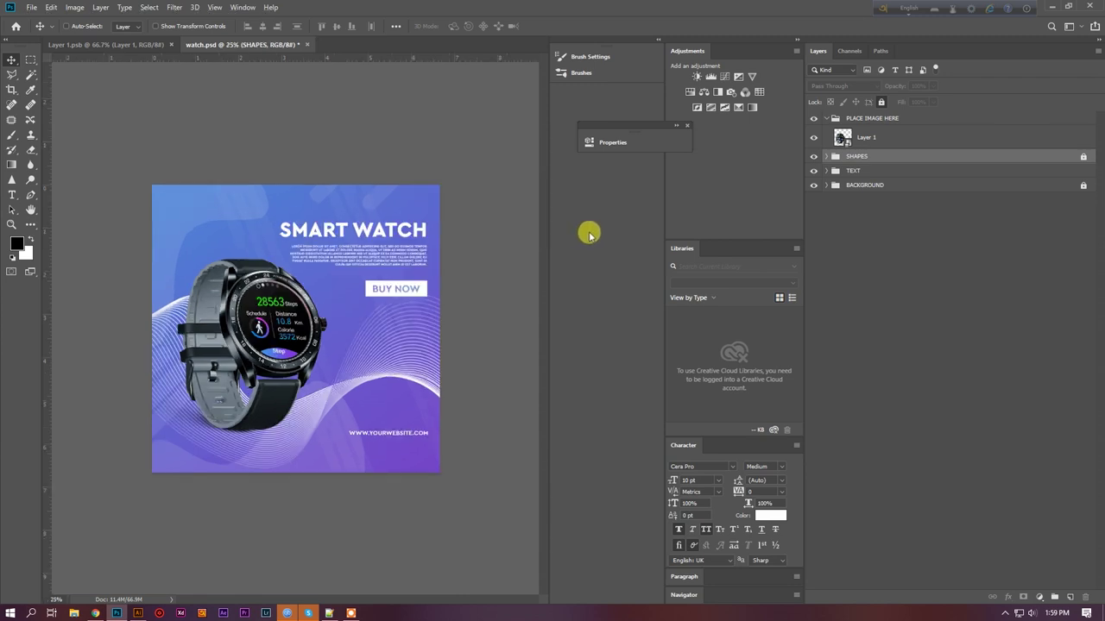
click(826, 118)
key(ctrl+plus)
drag(549, 278, 764, 296)
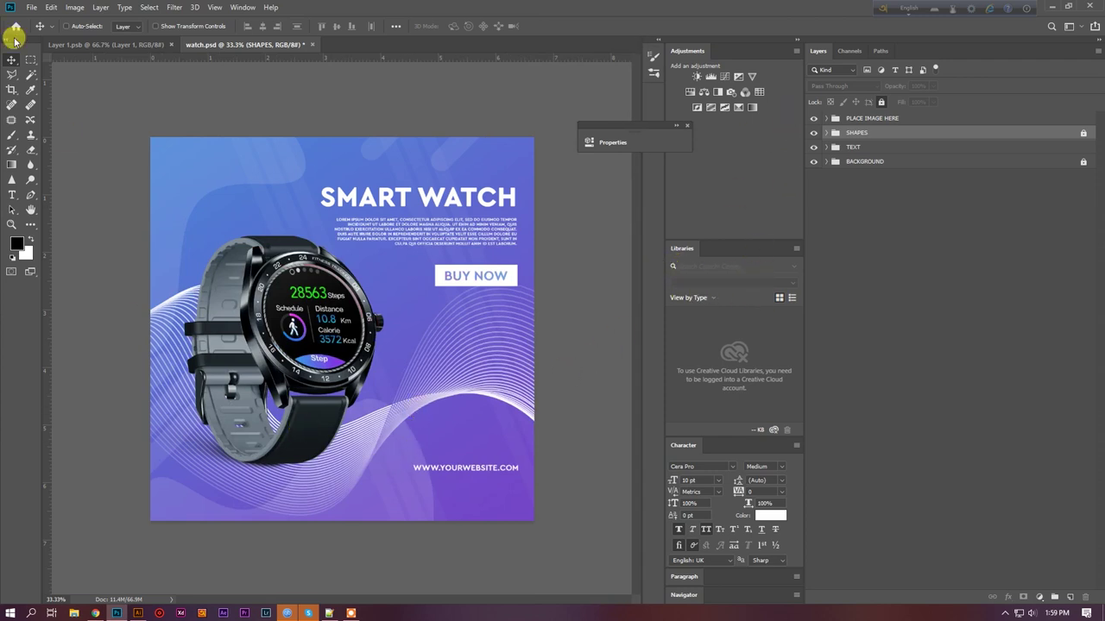
click(351, 613)
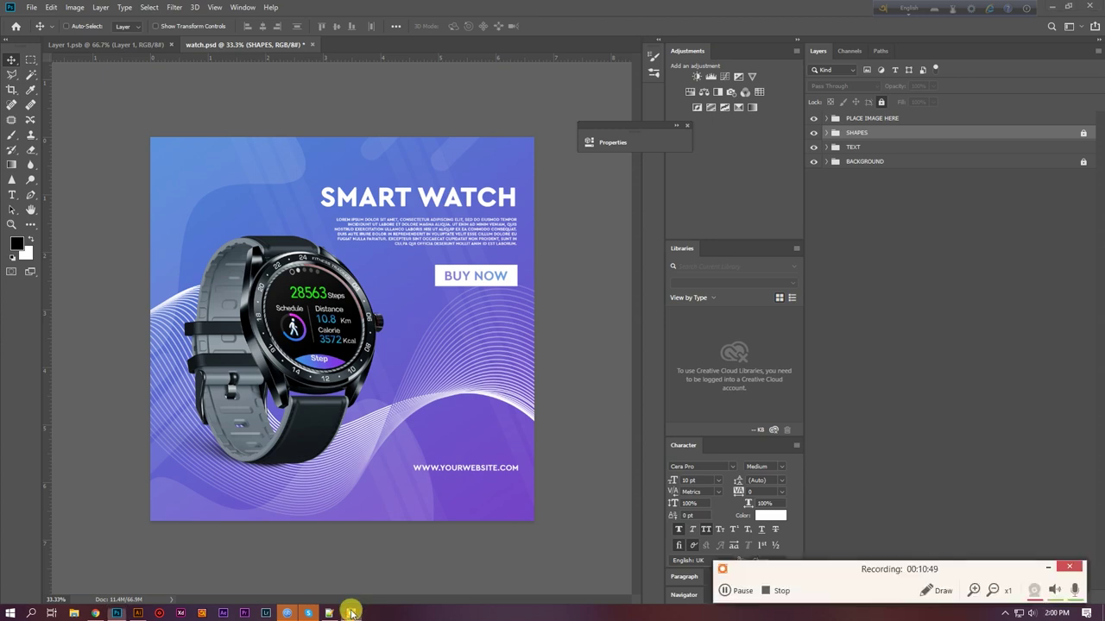